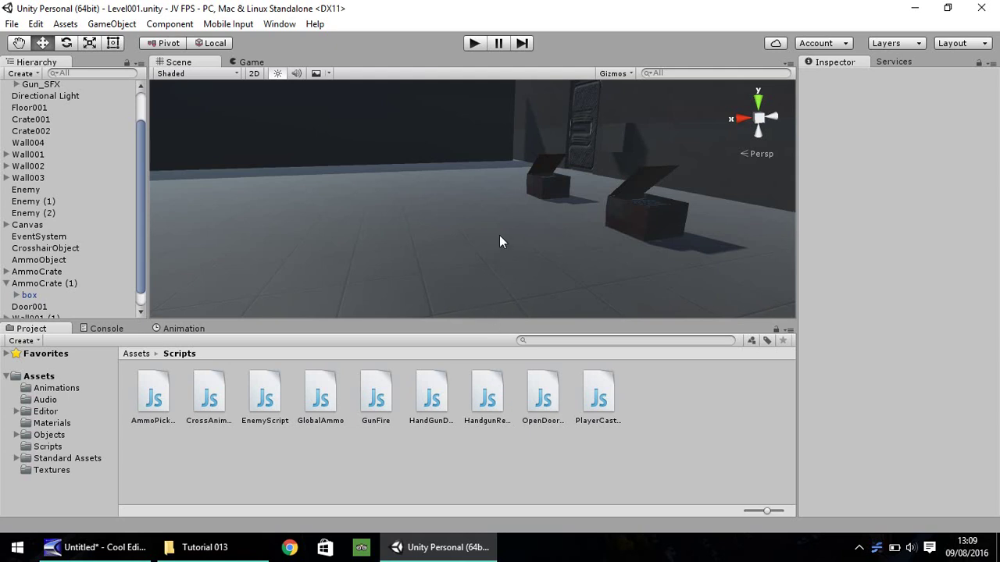
scroll(499, 235, down, 5)
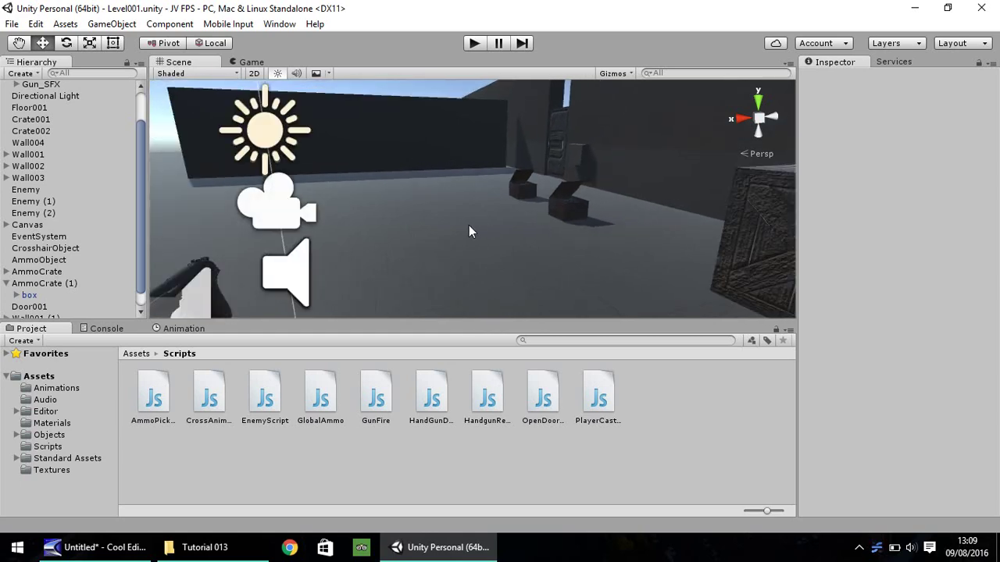
right_drag(466, 226, 366, 205)
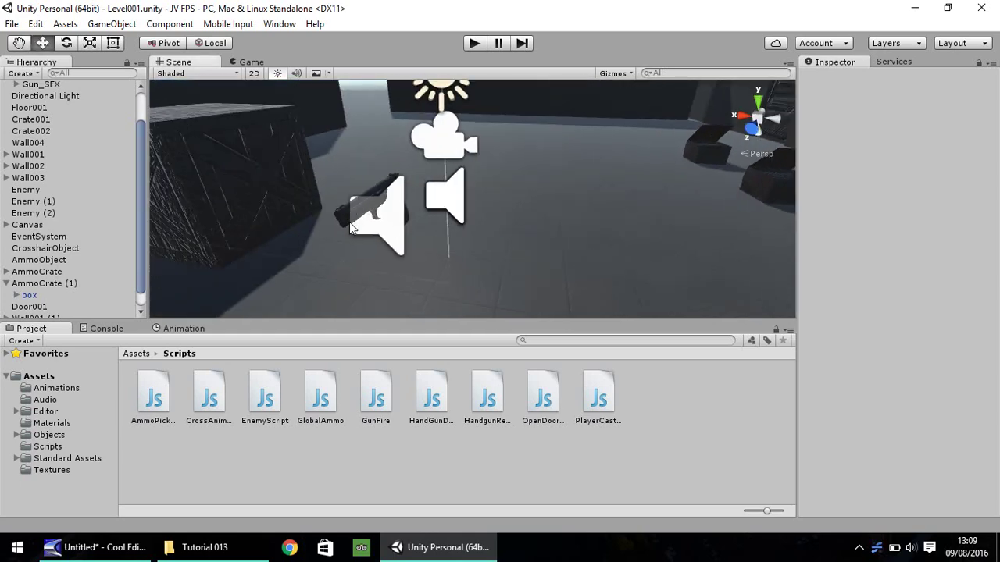
right_drag(516, 207, 498, 243)
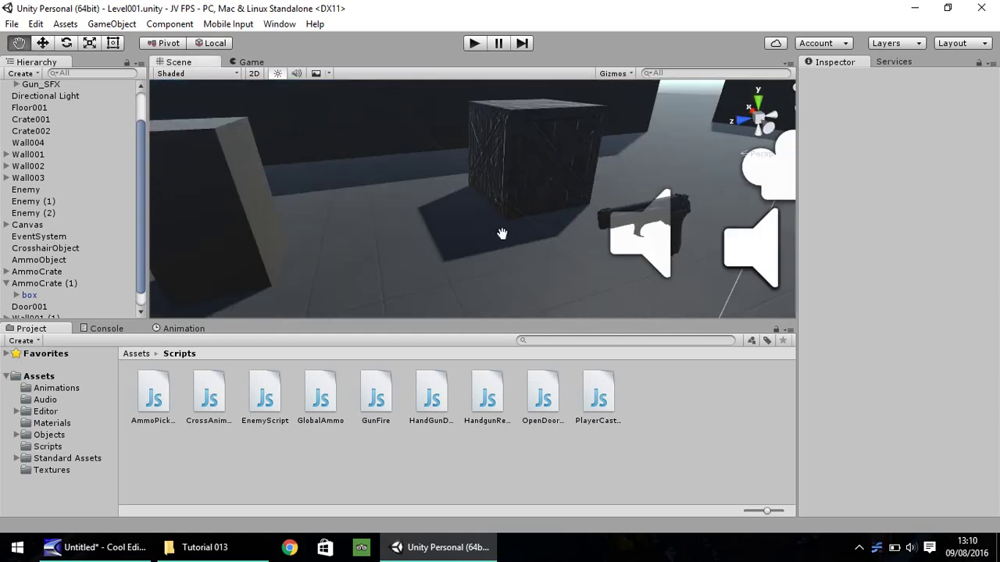
middle_drag(503, 233, 430, 246)
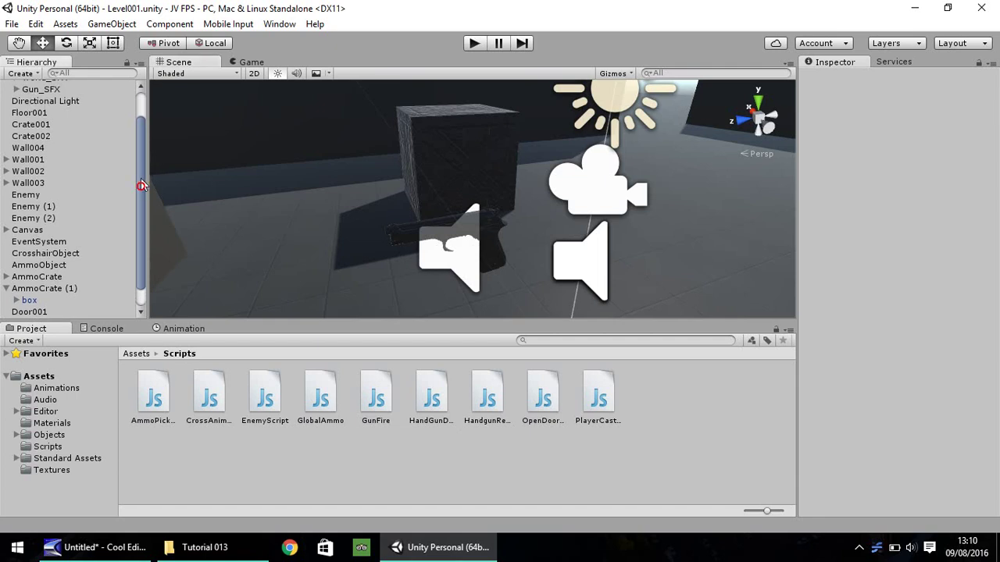
scroll(136, 141, up, 3)
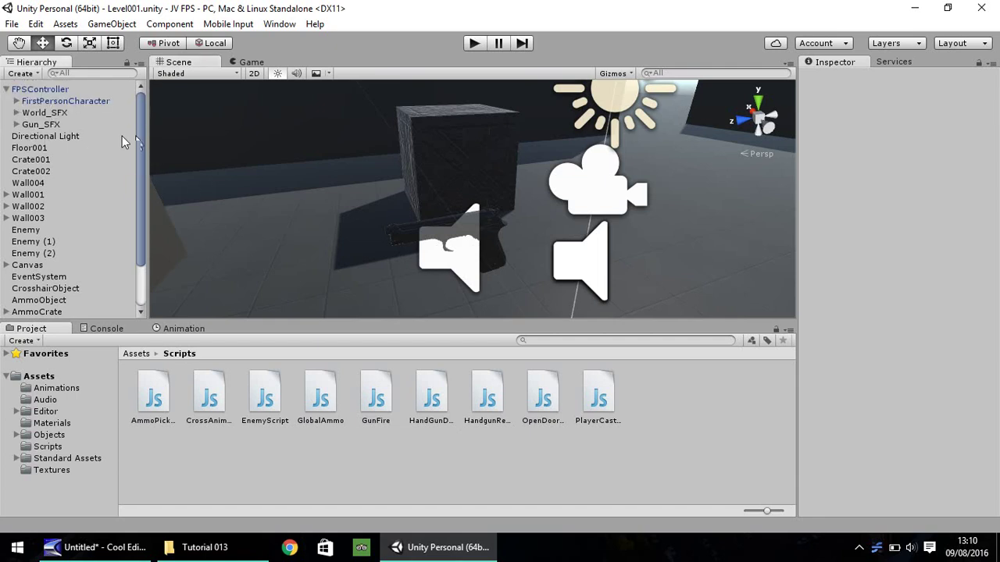
Step: Import the Flash image from the Tutorial 013 folder into the project's Textures folder
click(51, 471)
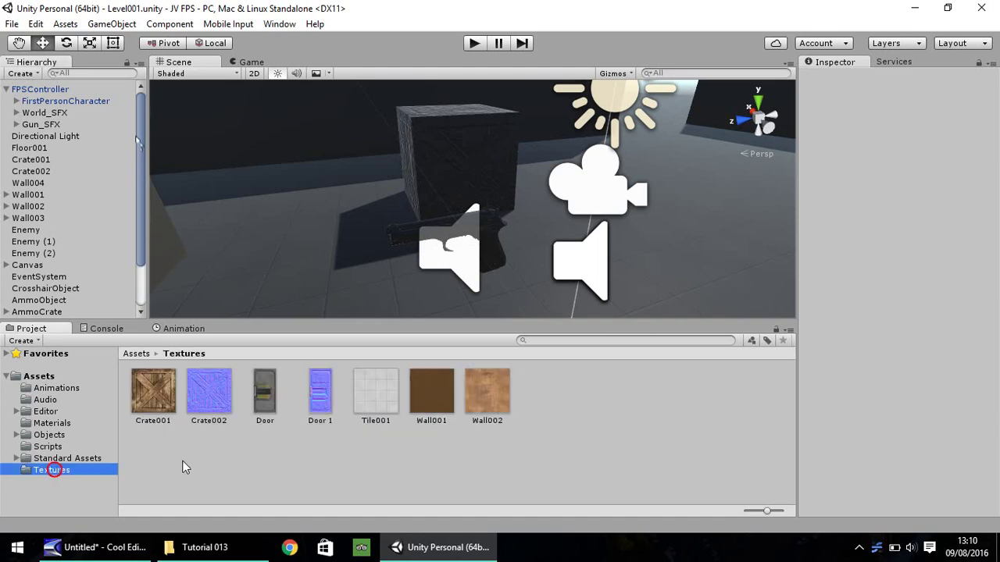
click(197, 548)
drag(166, 124, 557, 400)
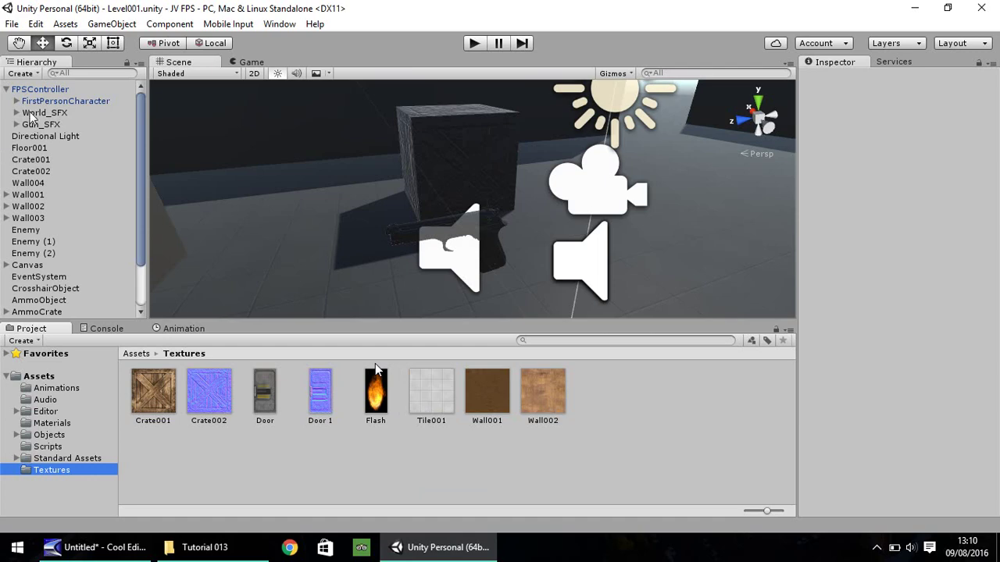
Step: Add a Particle System as a child of the M9 handgun under FirstPersonCharacter
click(397, 235)
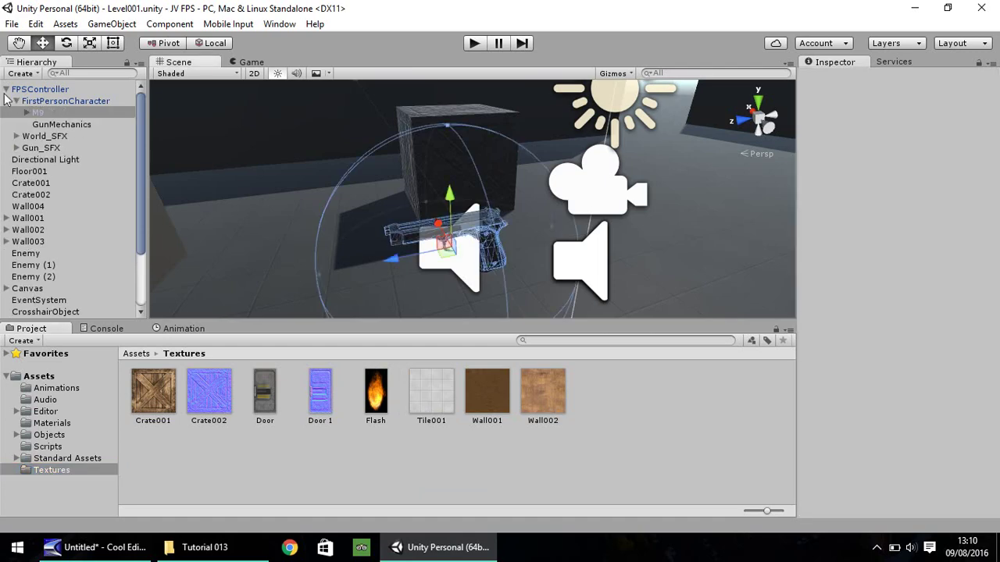
click(45, 116)
right_click(39, 116)
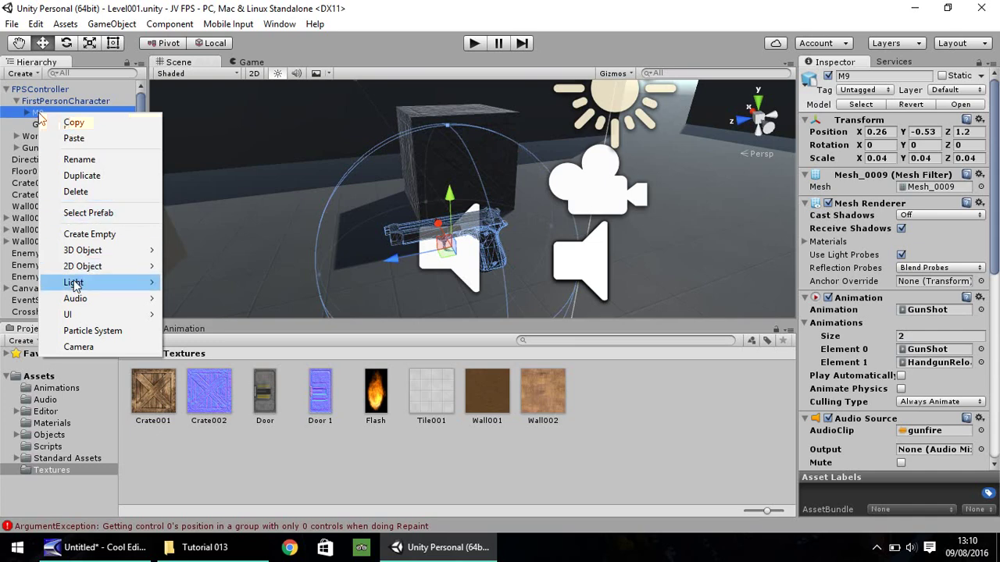
click(95, 329)
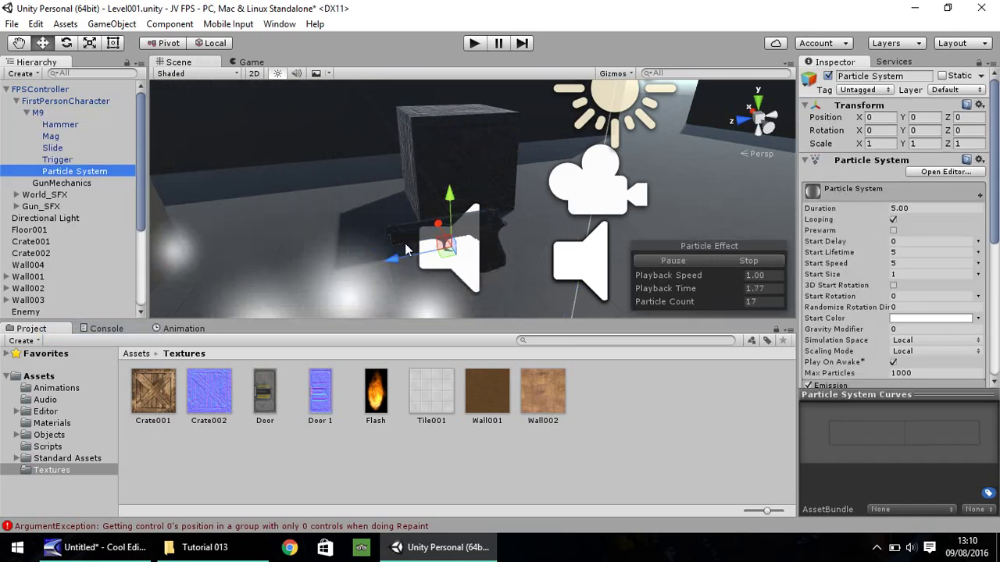
scroll(413, 203, down, 3)
scroll(412, 202, down, 2)
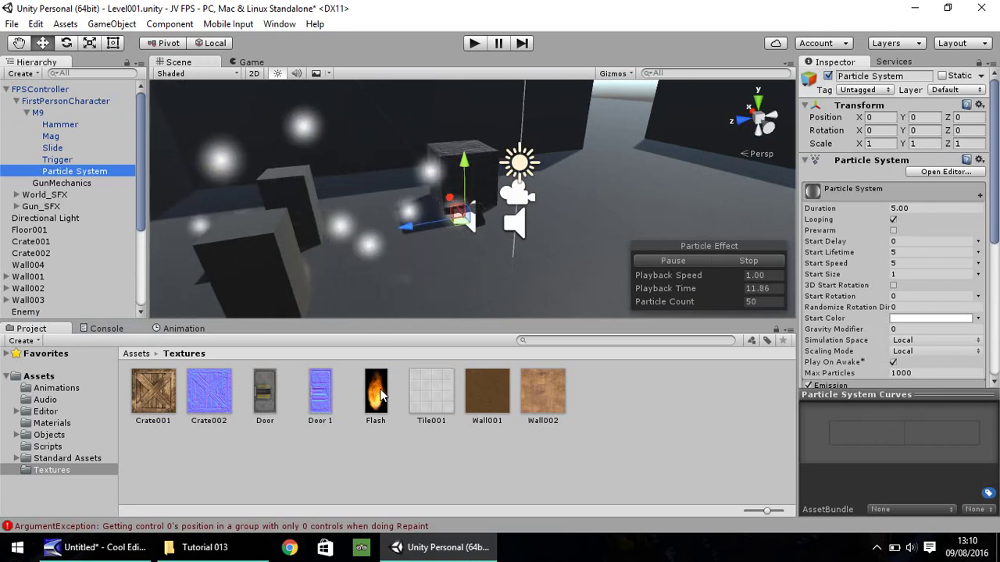
Step: Rename the new particle system under M9 to MuzzleFlash
right_click(76, 172)
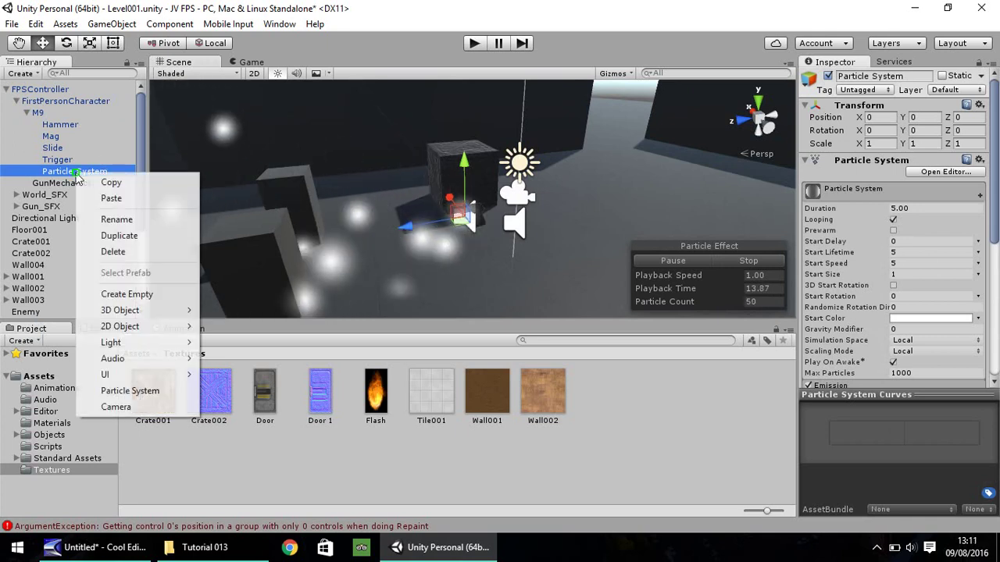
click(114, 219)
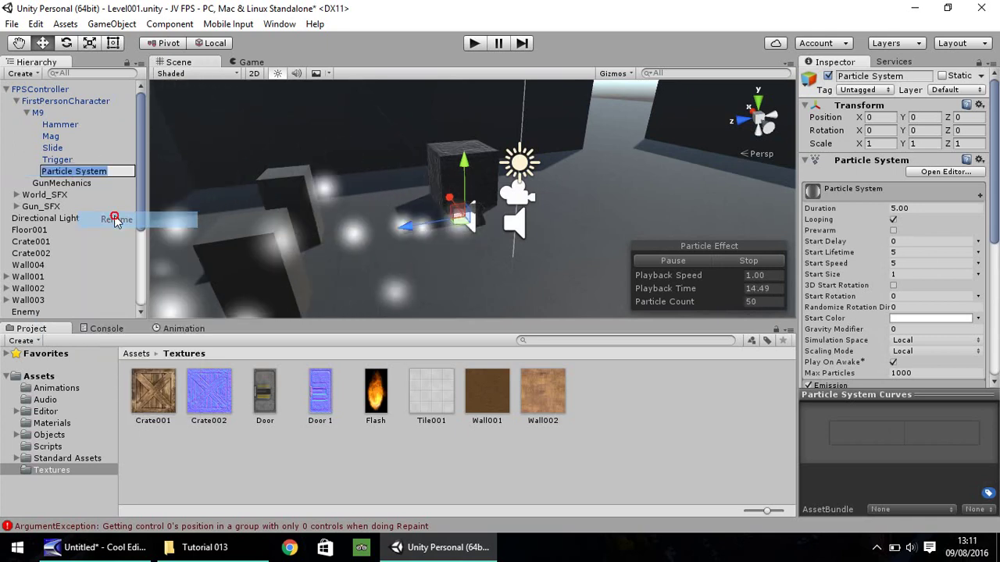
text(Mu)
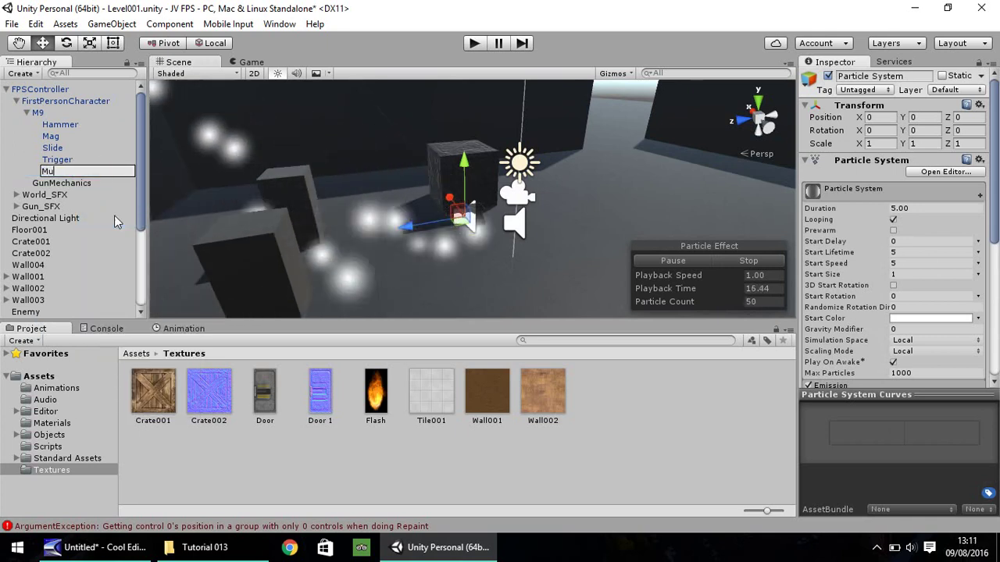
text(zzleFlash)
key(Return)
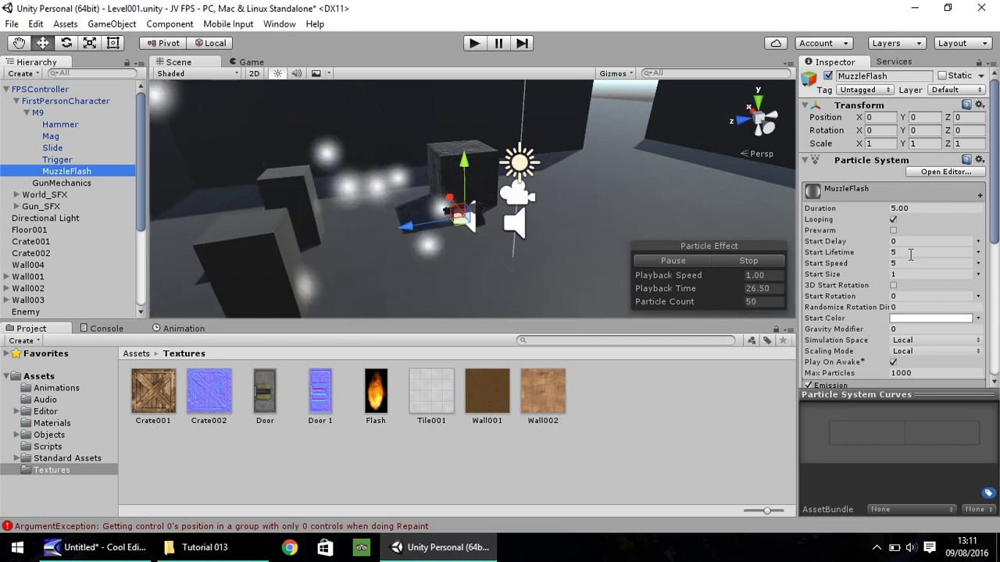
Step: Set the MuzzleFlash particle system's start speed to 1
click(906, 253)
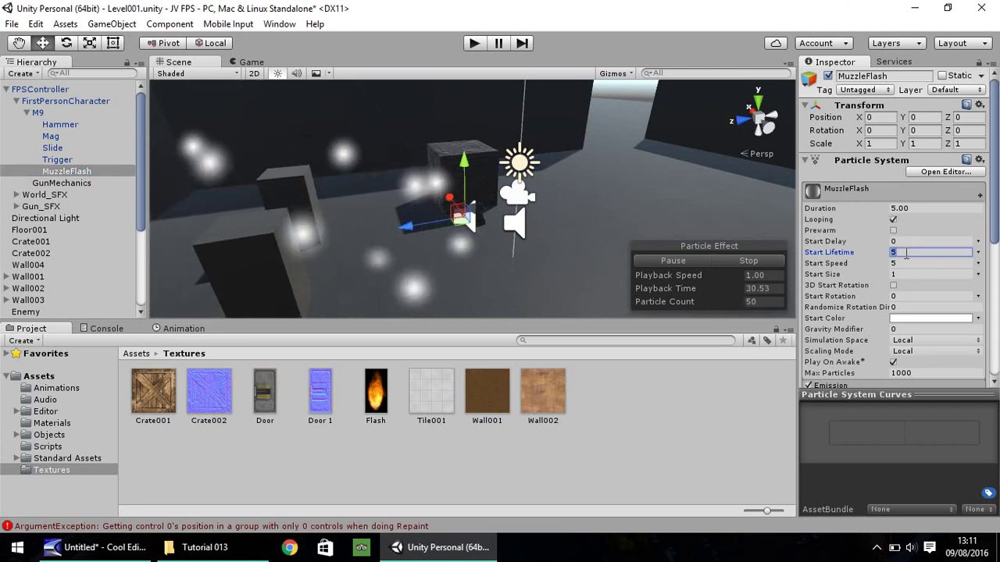
click(900, 264)
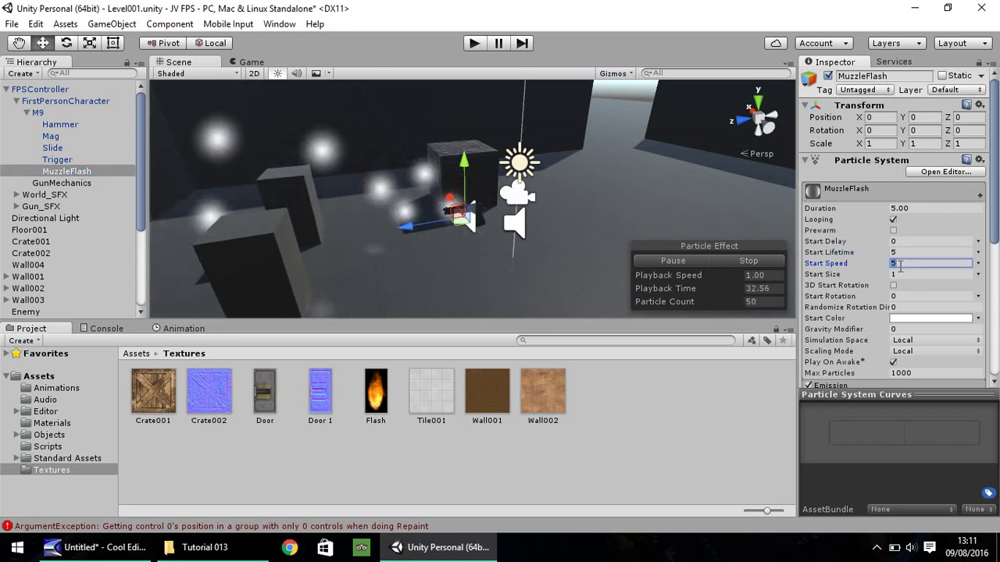
text(1)
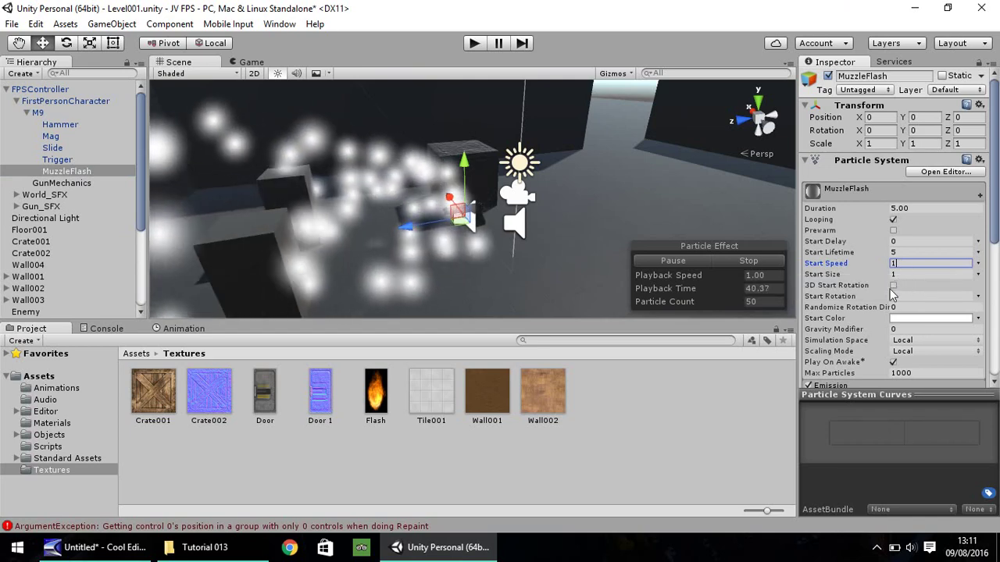
Step: Set the MuzzleFlash start color to the orange E96E07FF sampled from the Flash texture with the color picker
scroll(914, 265, down, 3)
click(938, 231)
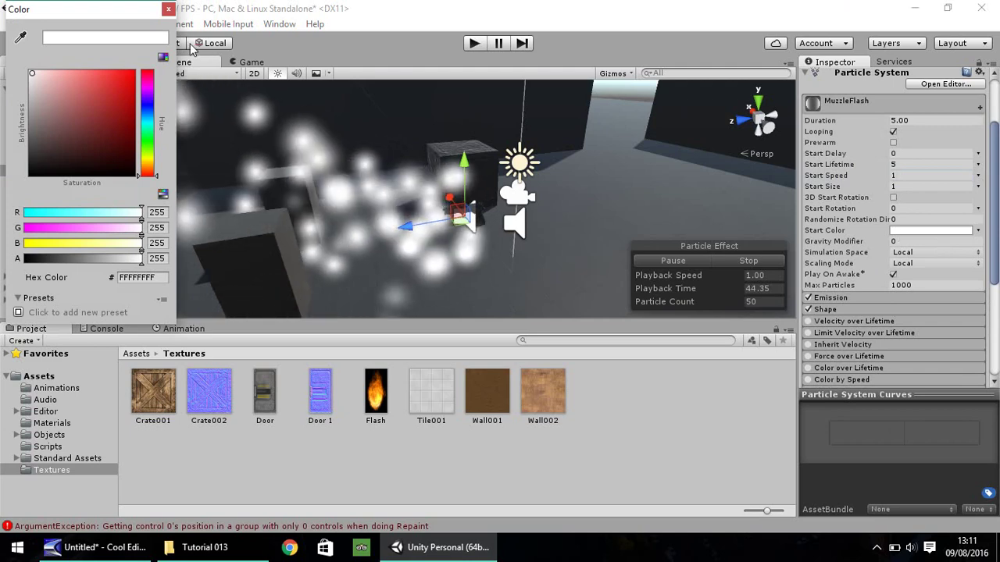
click(899, 167)
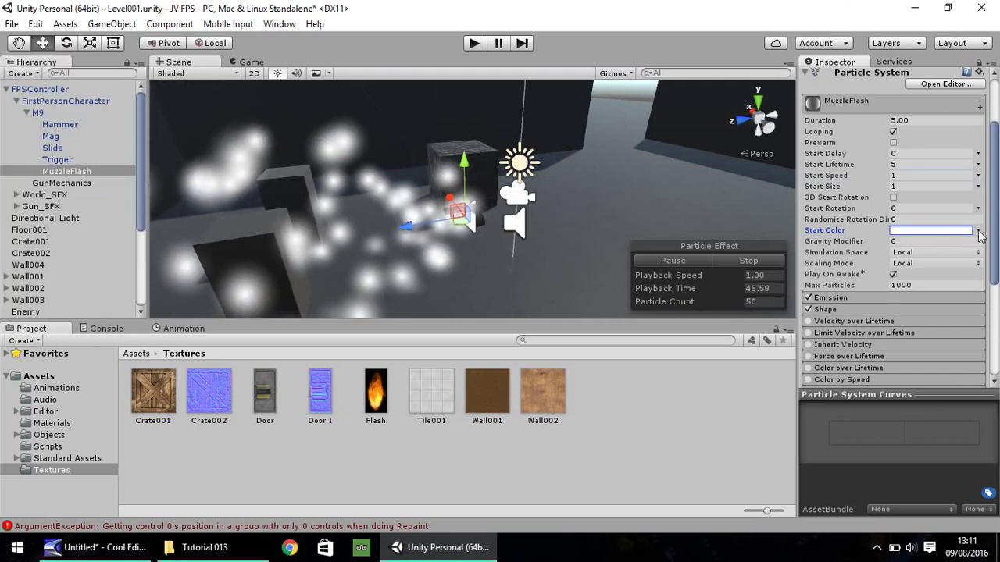
click(978, 230)
click(956, 226)
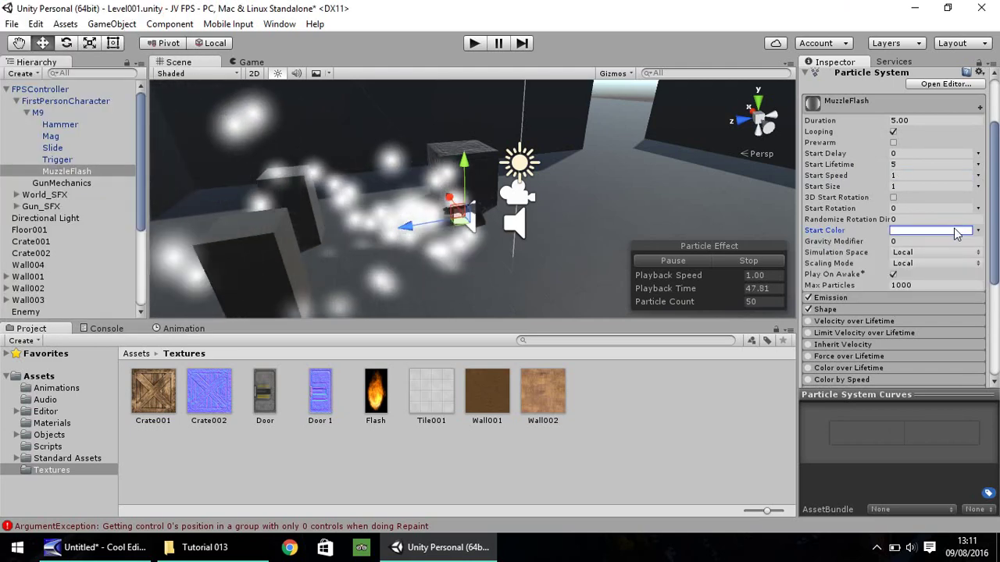
click(957, 230)
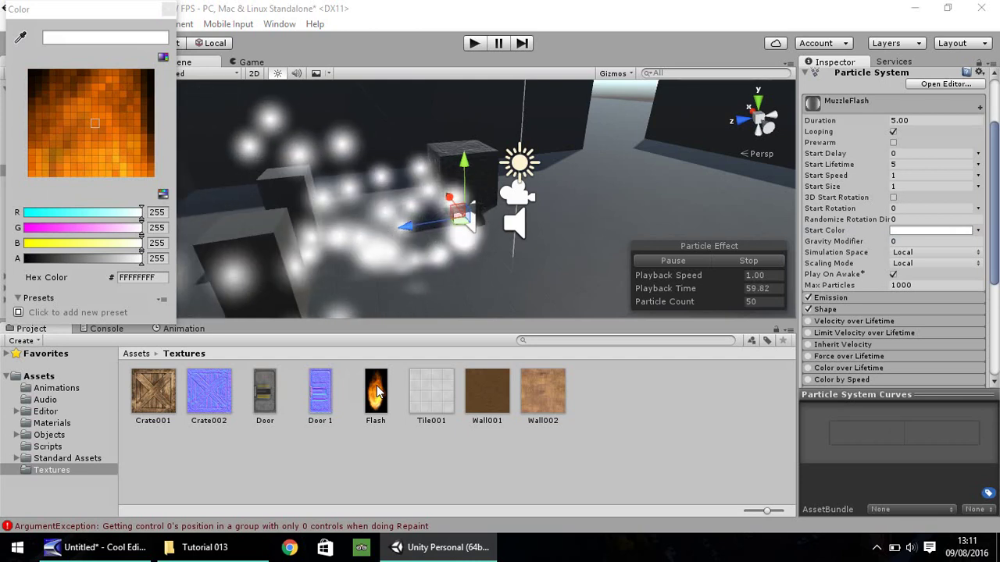
click(377, 392)
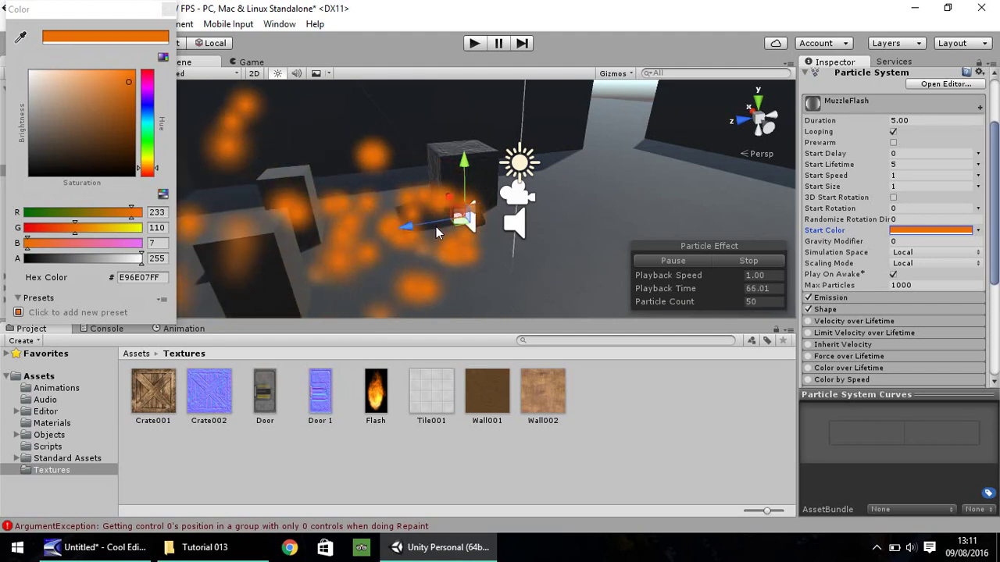
key(Escape)
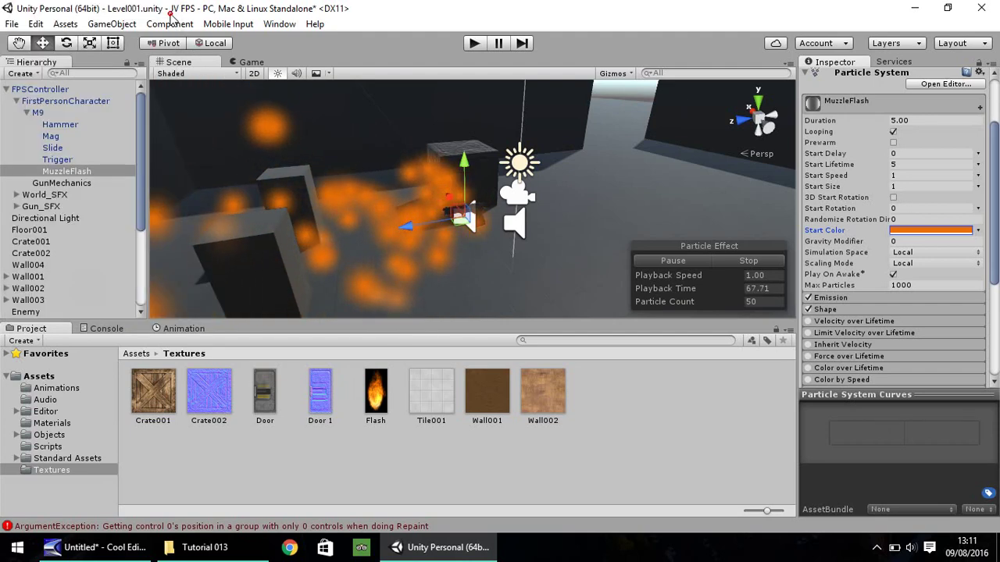
Step: Limit MuzzleFlash to a maximum of 1 particle and set its cone emission shape to angle 0 and radius 0.01
click(914, 286)
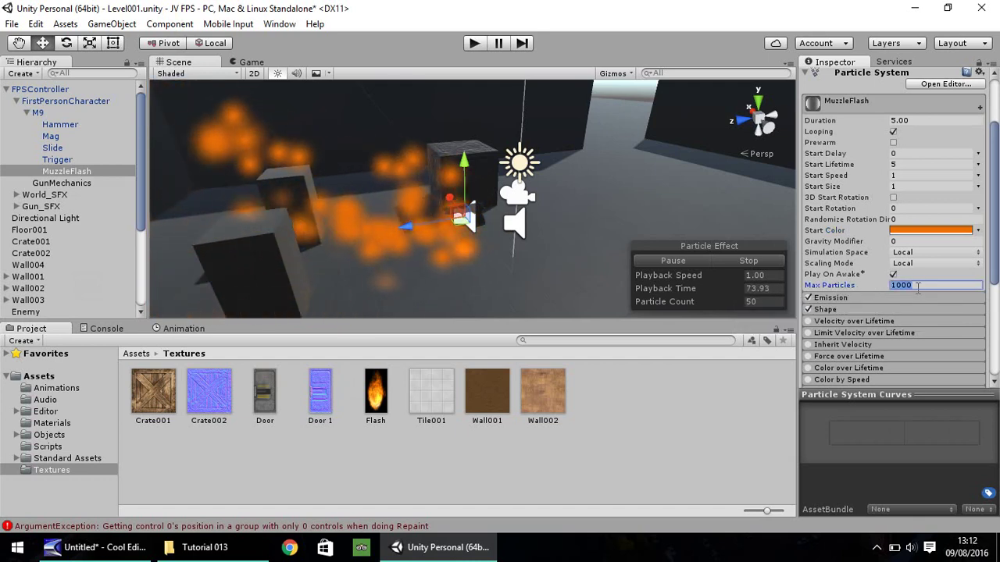
text(1)
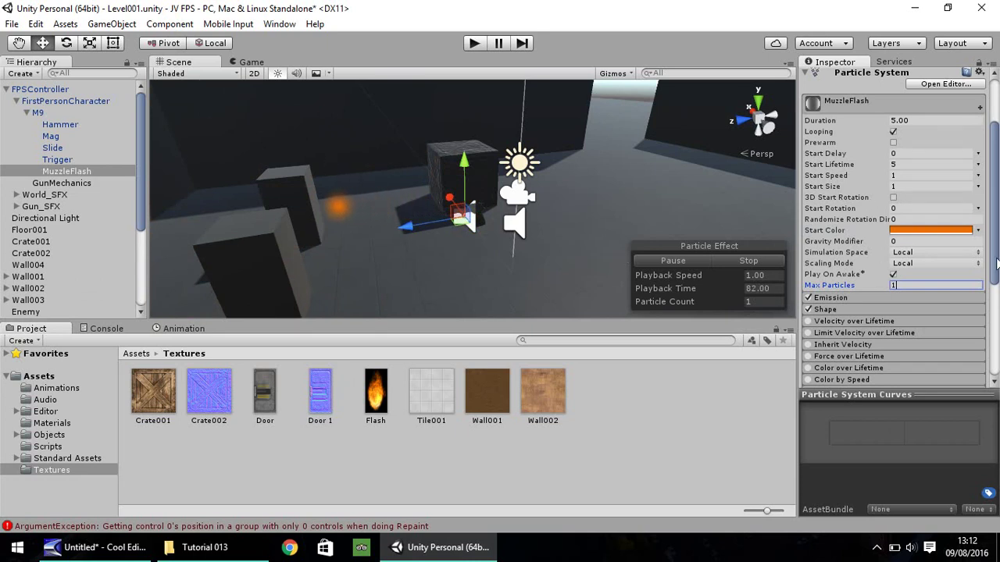
drag(991, 231, 997, 290)
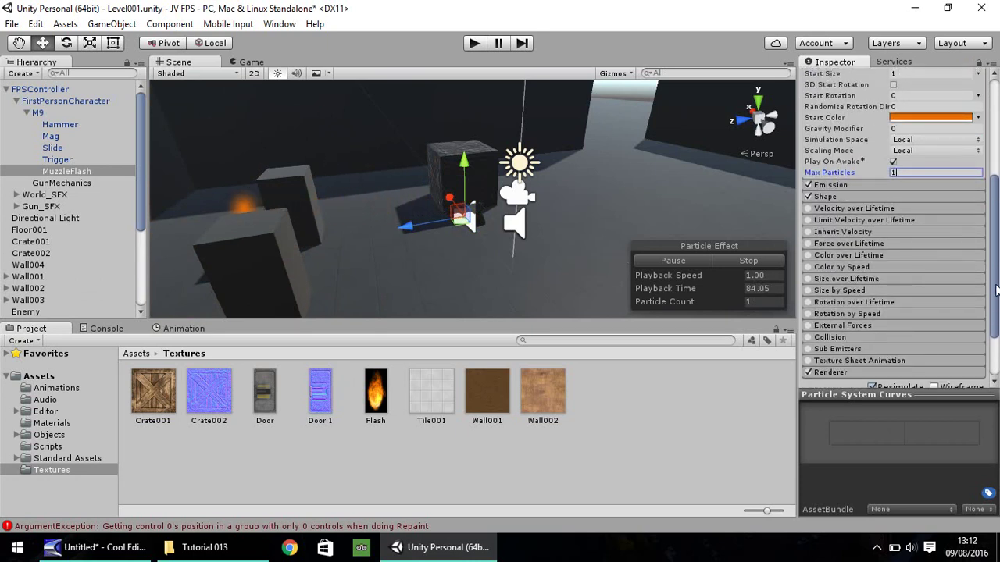
click(825, 196)
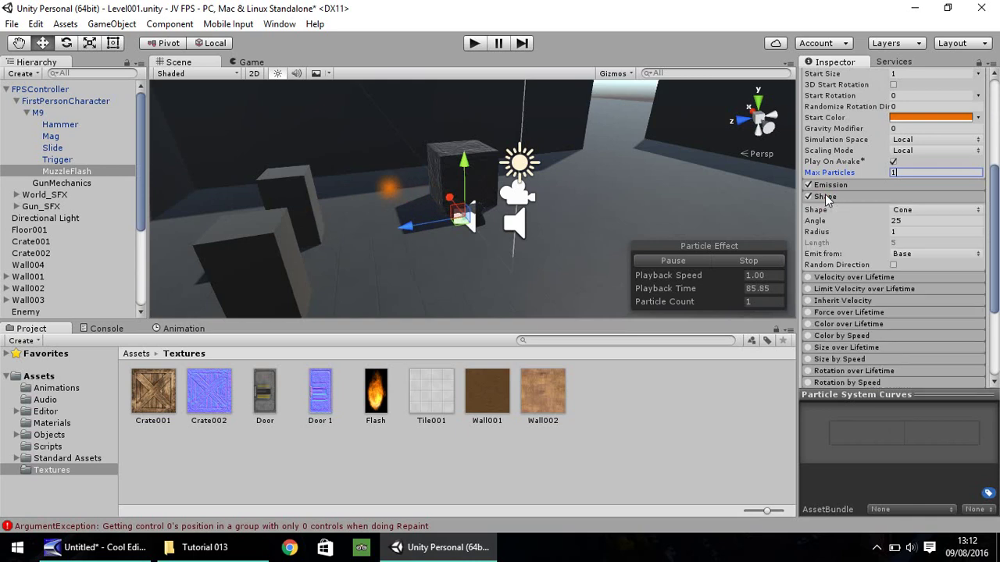
click(920, 222)
text(0)
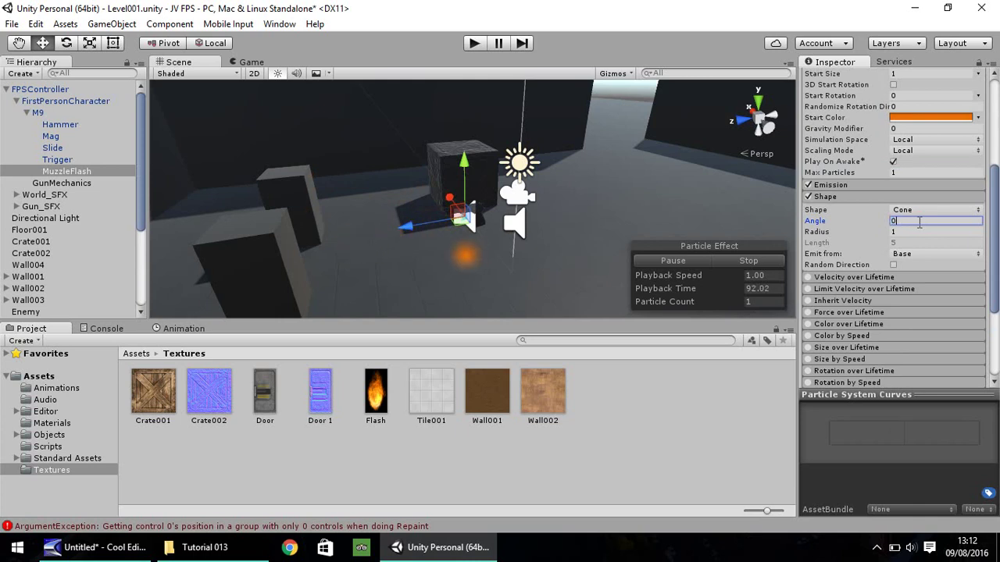
click(916, 232)
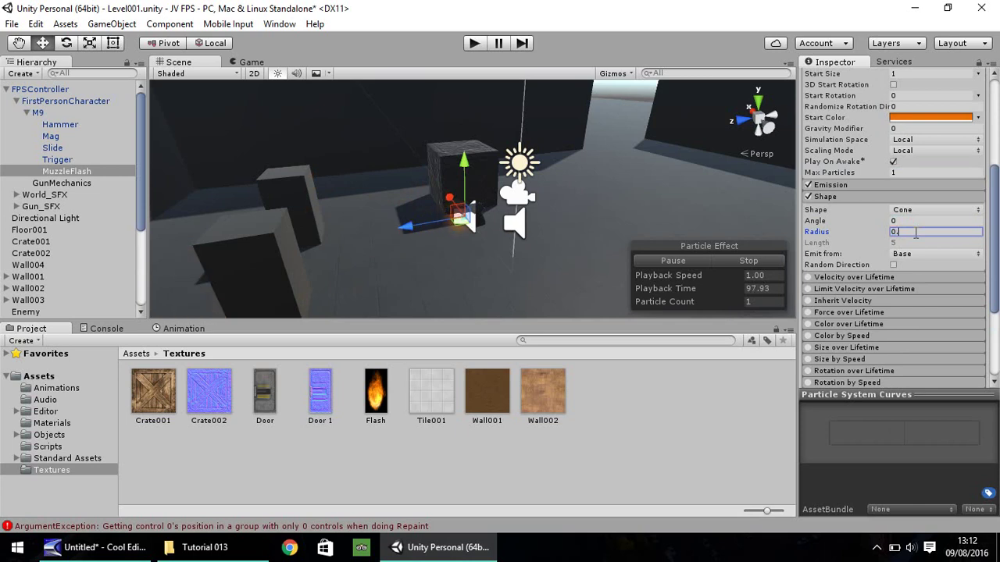
text(0.01)
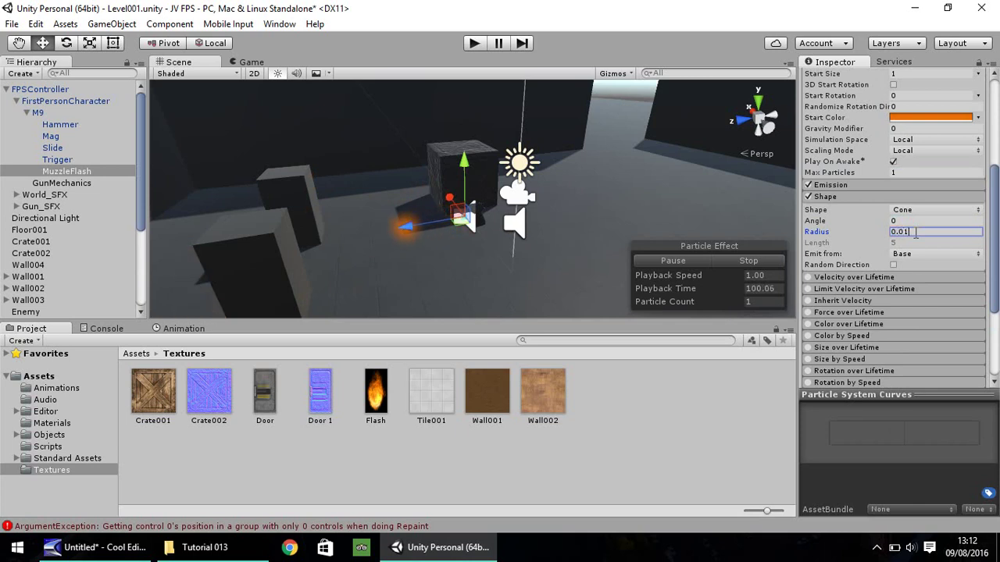
Step: Set the MuzzleFlash start speed to 0 so the particle stays at its origin
scroll(920, 219, up, 3)
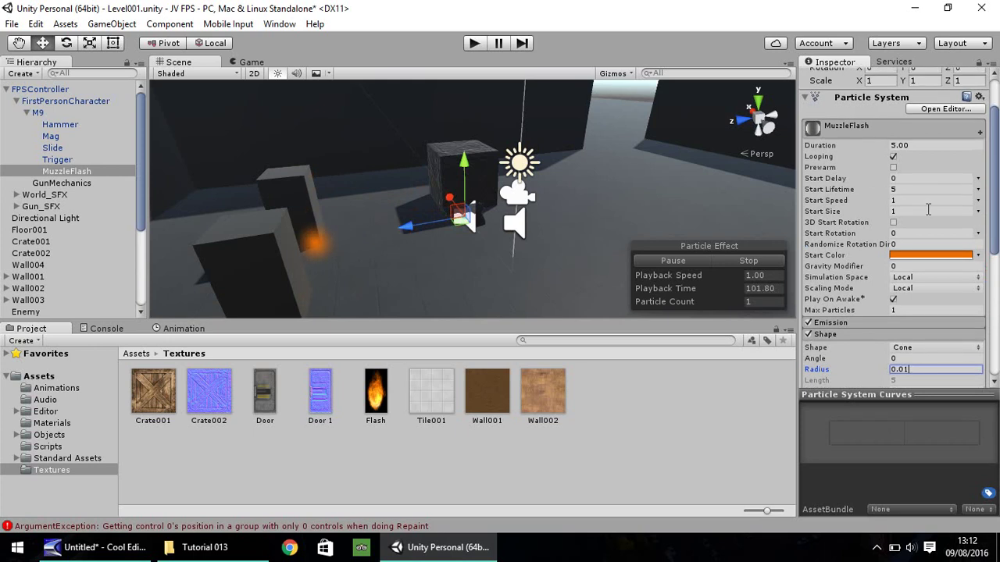
click(911, 200)
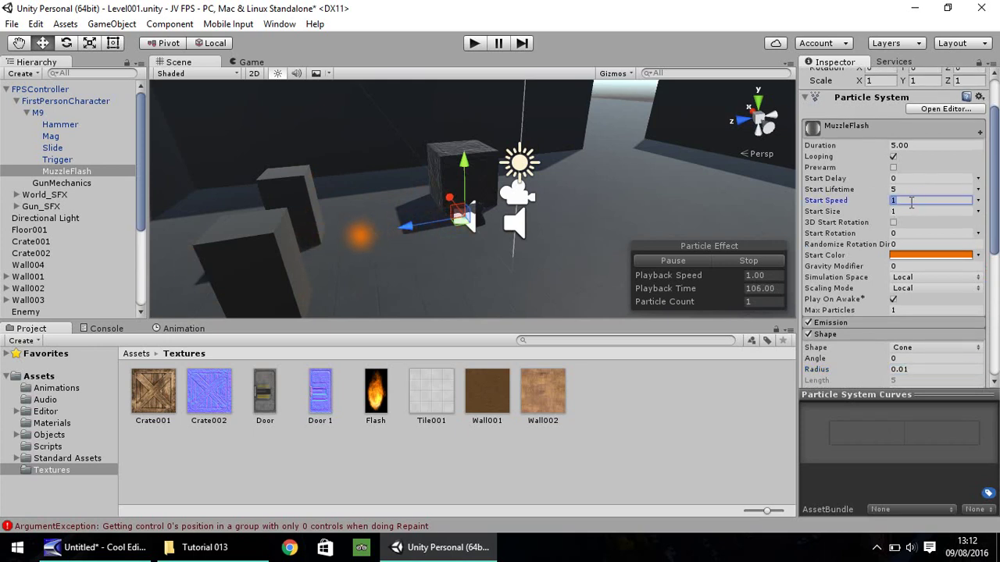
text(0)
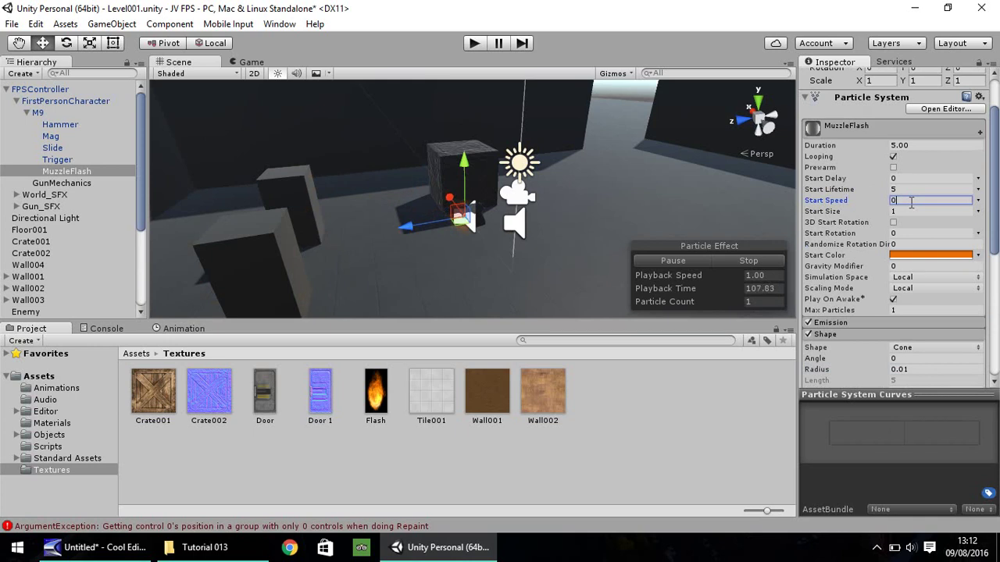
scroll(460, 221, up, 3)
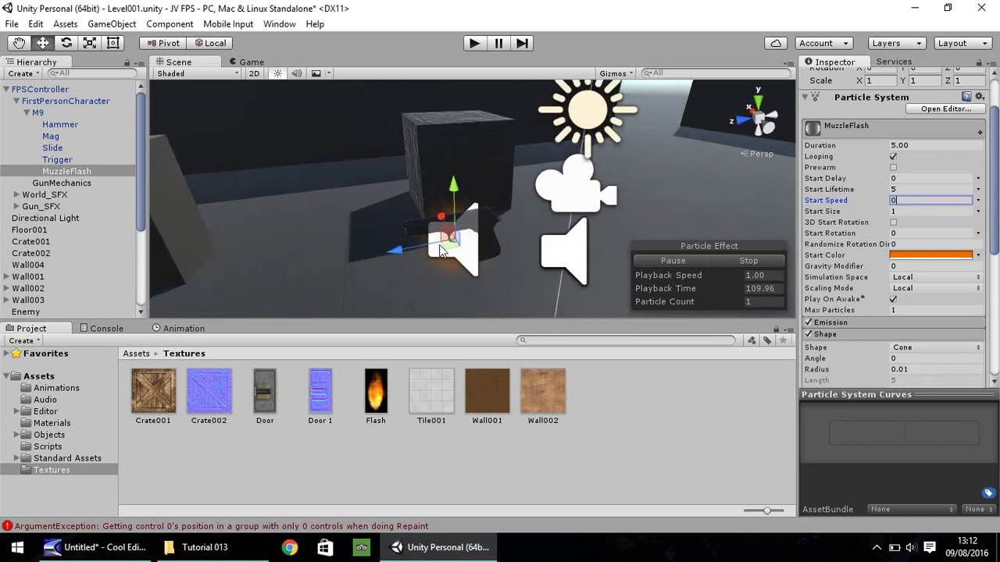
Step: Move the MuzzleFlash object forward and up so it sits at the tip of the M9's barrel
drag(399, 249, 358, 250)
right_drag(342, 220, 515, 234)
key(Left)
key(Left)
key(Left)
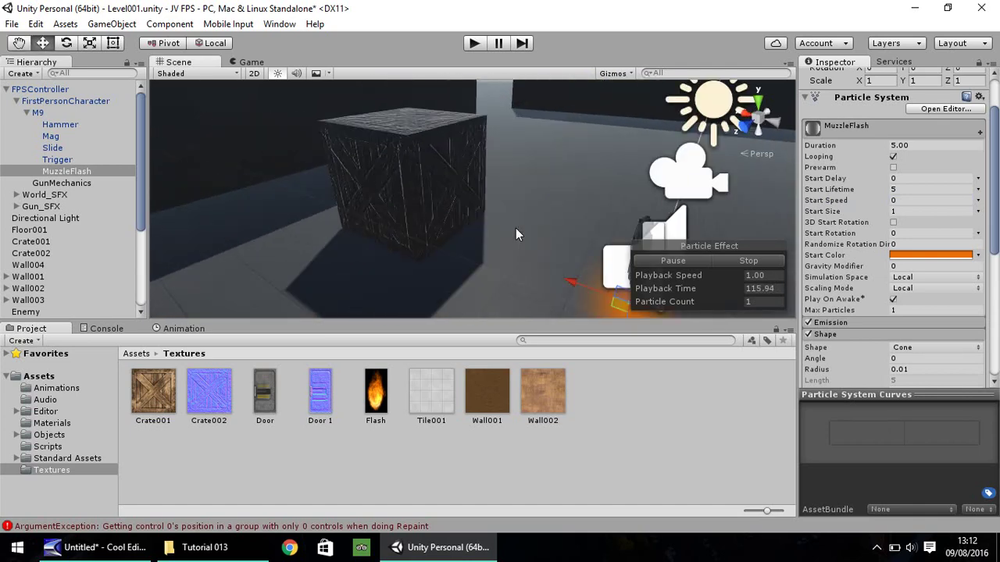
key(Right)
middle_drag(511, 223, 467, 147)
drag(460, 129, 458, 107)
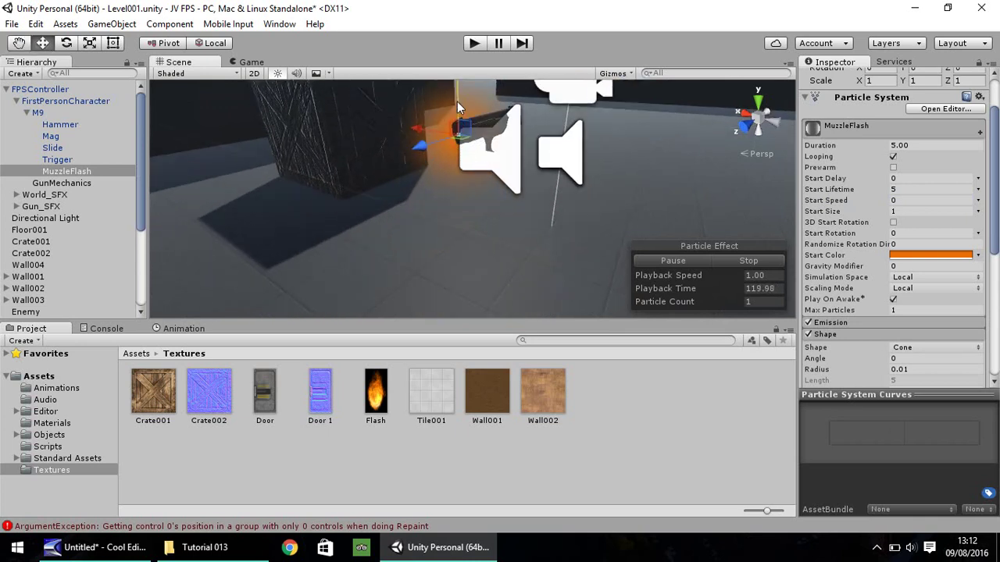
scroll(617, 174, down, 3)
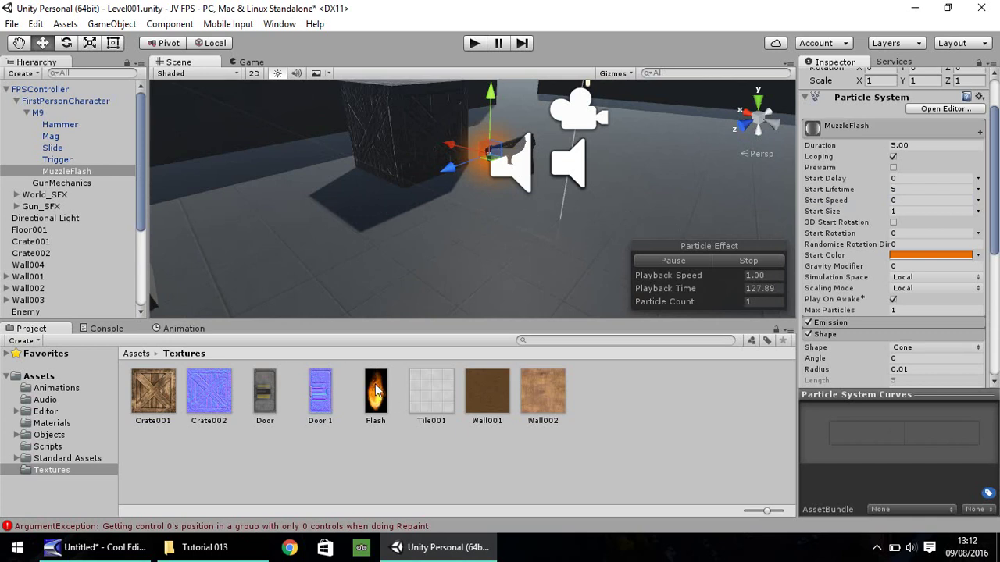
Step: Apply the Flash texture to the MuzzleFlash object and set its material's shader to Particles/Additive
drag(168, 221, 68, 178)
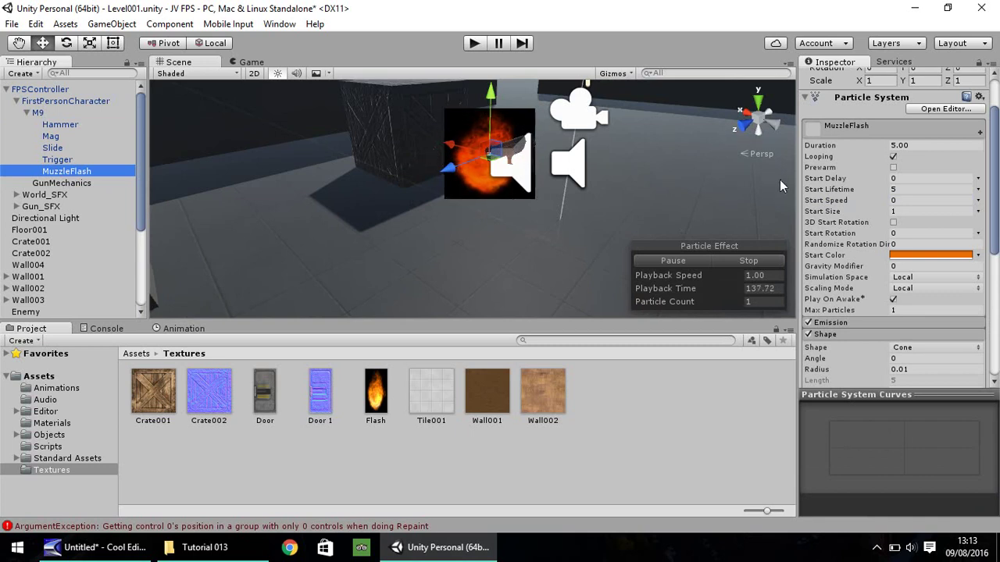
drag(995, 200, 994, 325)
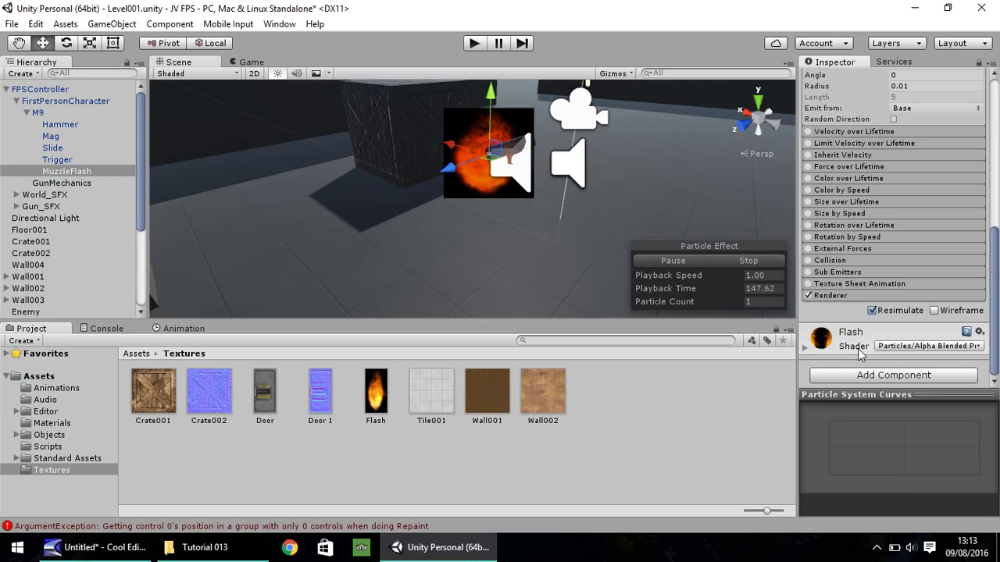
click(805, 349)
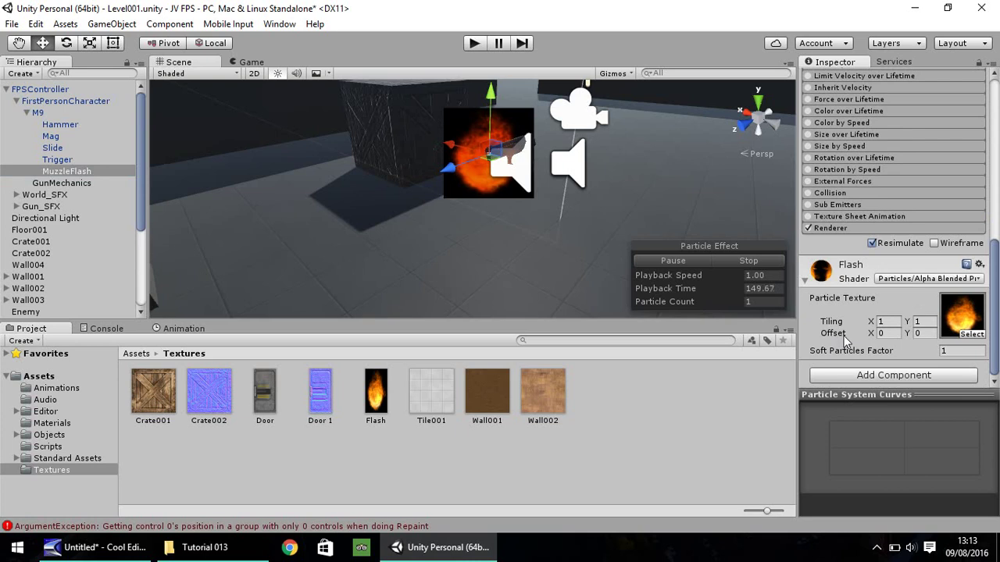
click(959, 282)
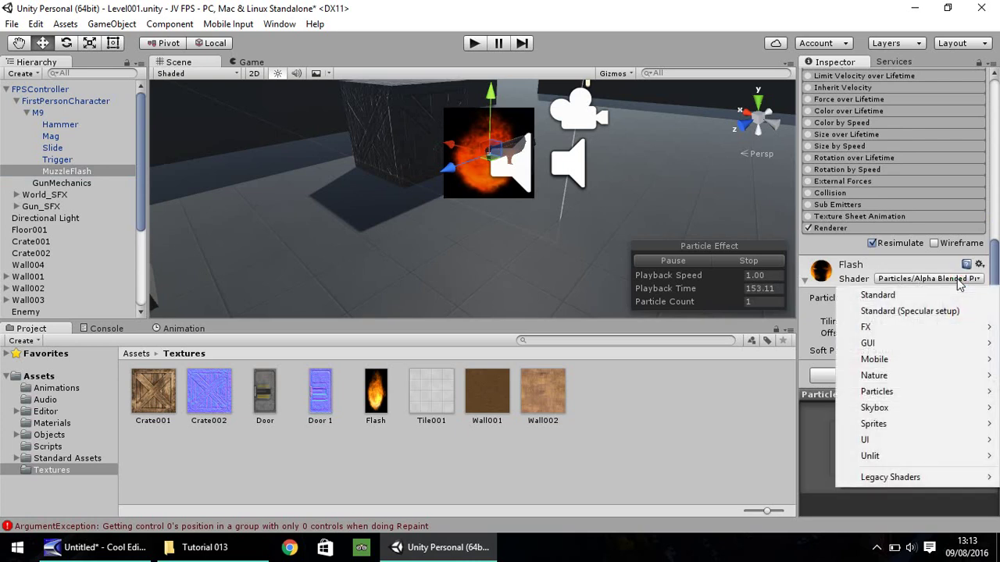
mouse_move(873, 391)
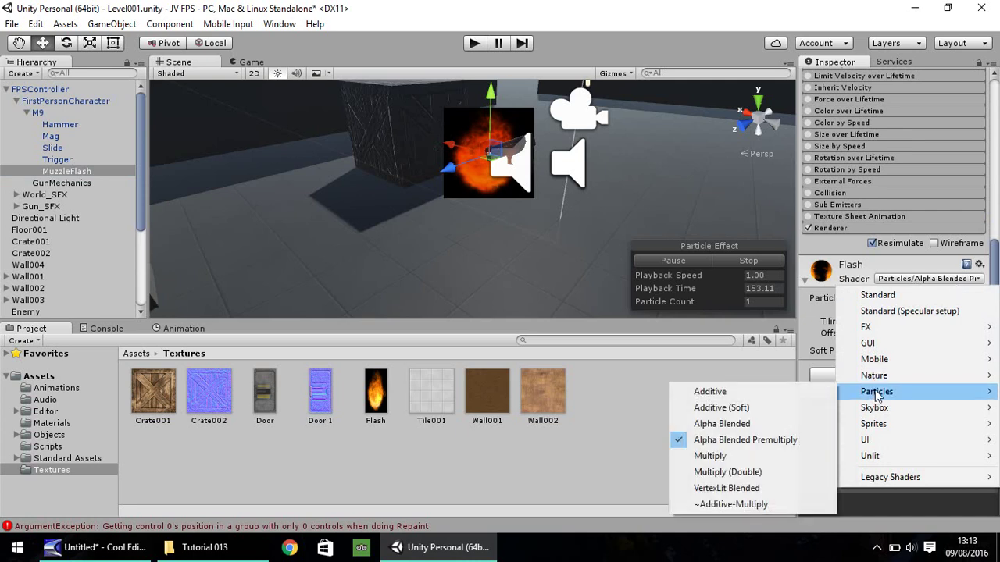
click(724, 393)
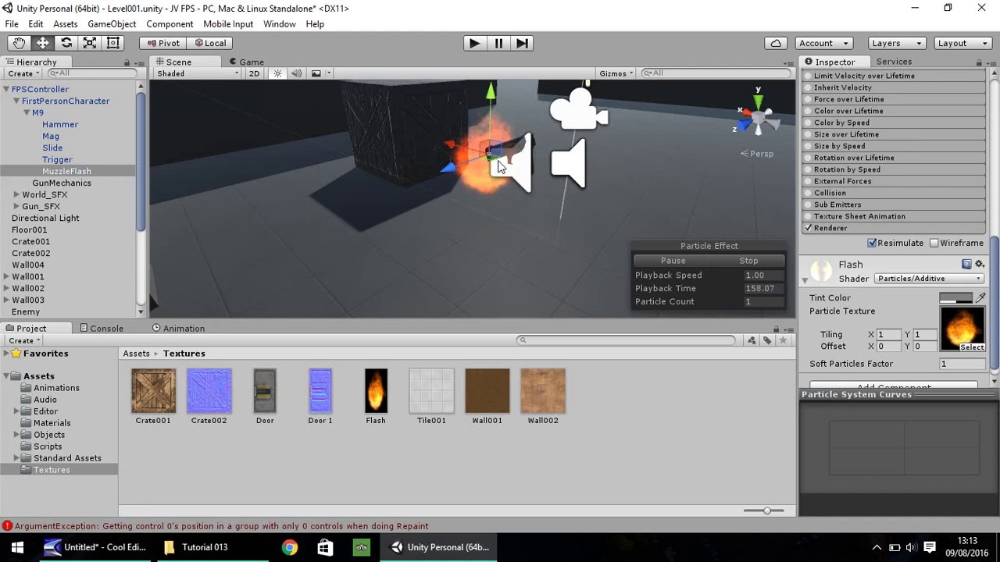
Step: Playtest the level briefly to check how the textured muzzle flash looks on the handgun, and stop the game
drag(994, 346, 996, 168)
right_drag(668, 216, 492, 195)
click(475, 44)
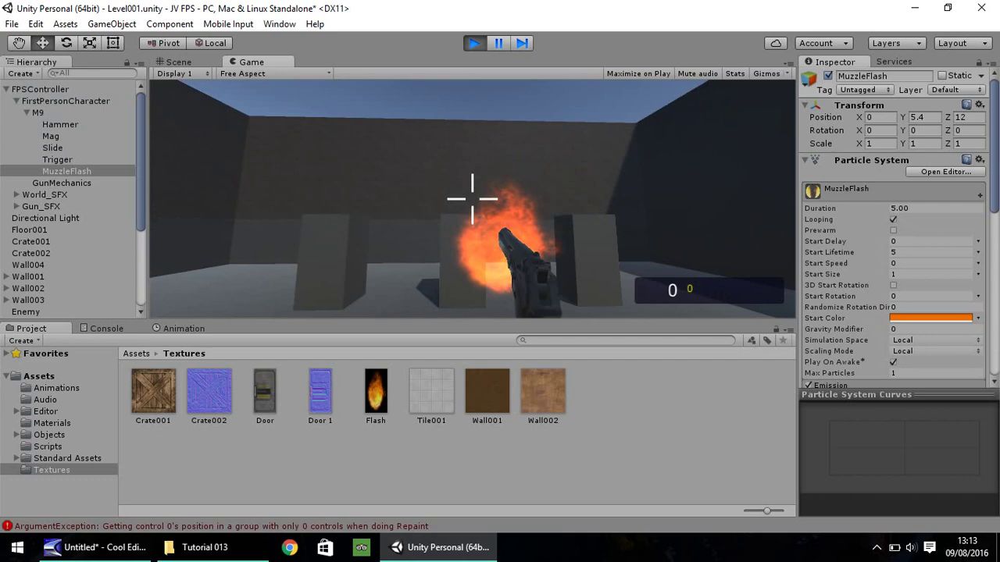
key(ctrl+p)
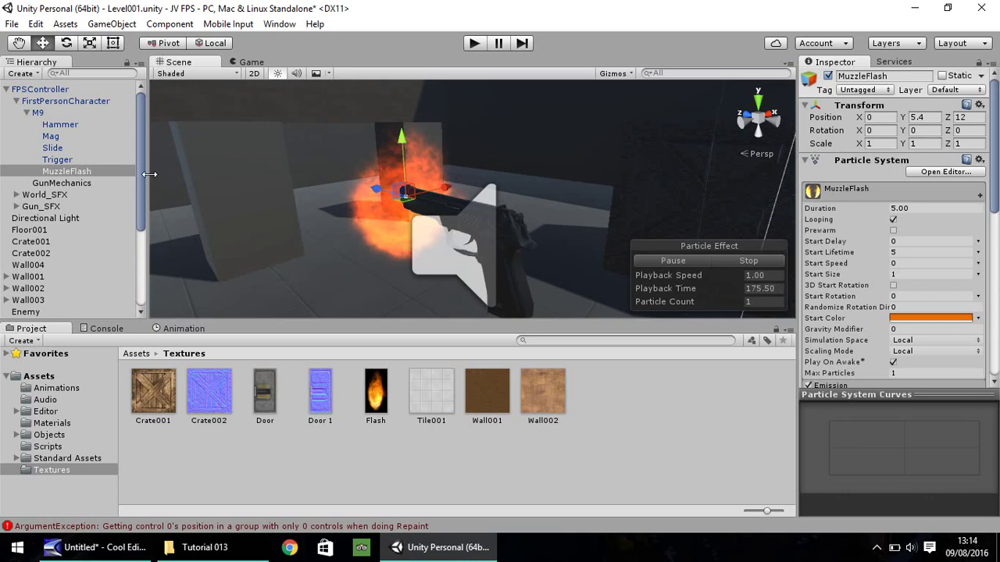
Step: Add a point light as a child of MuzzleFlash and color it orange by sampling the Flash texture
right_click(66, 173)
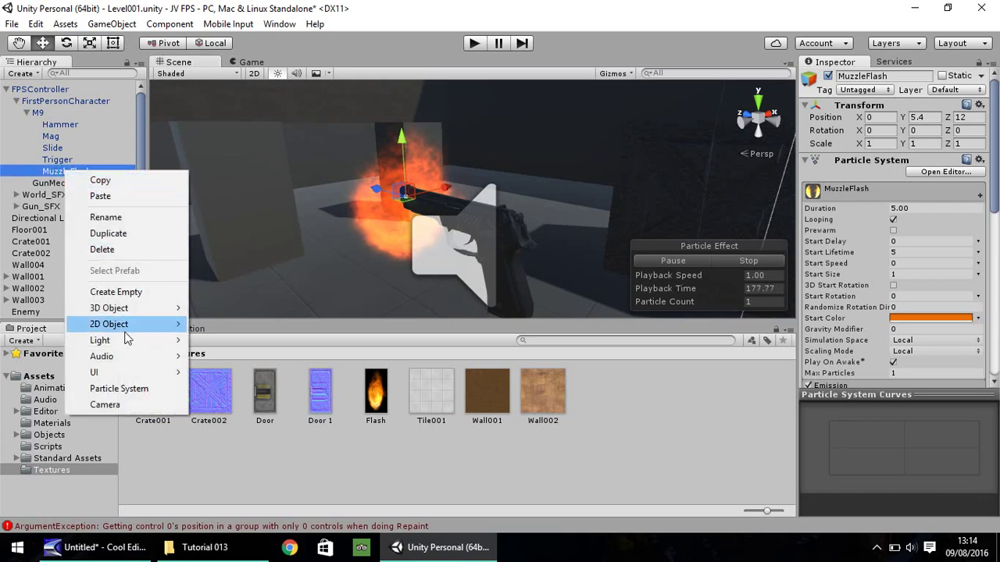
mouse_move(126, 338)
click(230, 355)
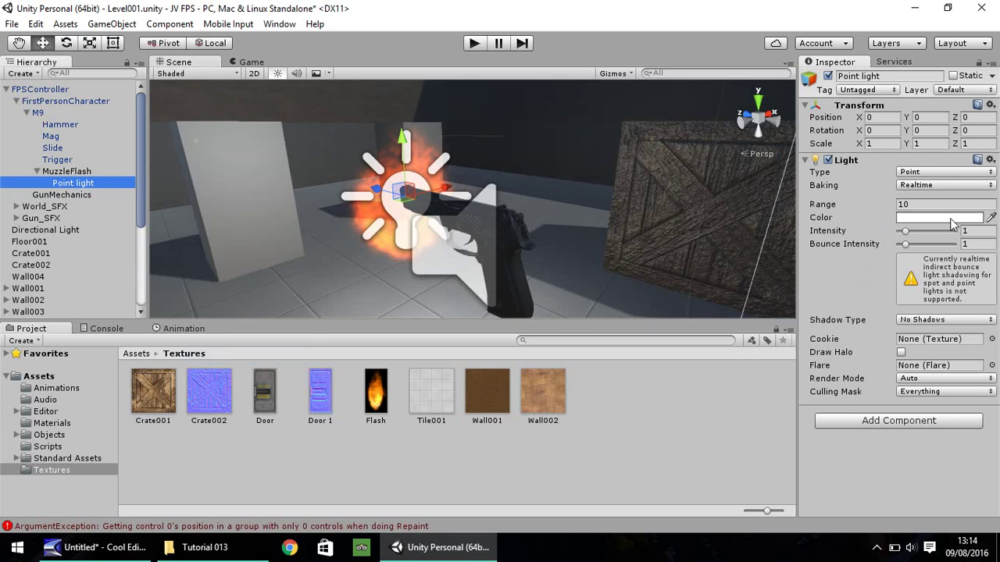
click(992, 218)
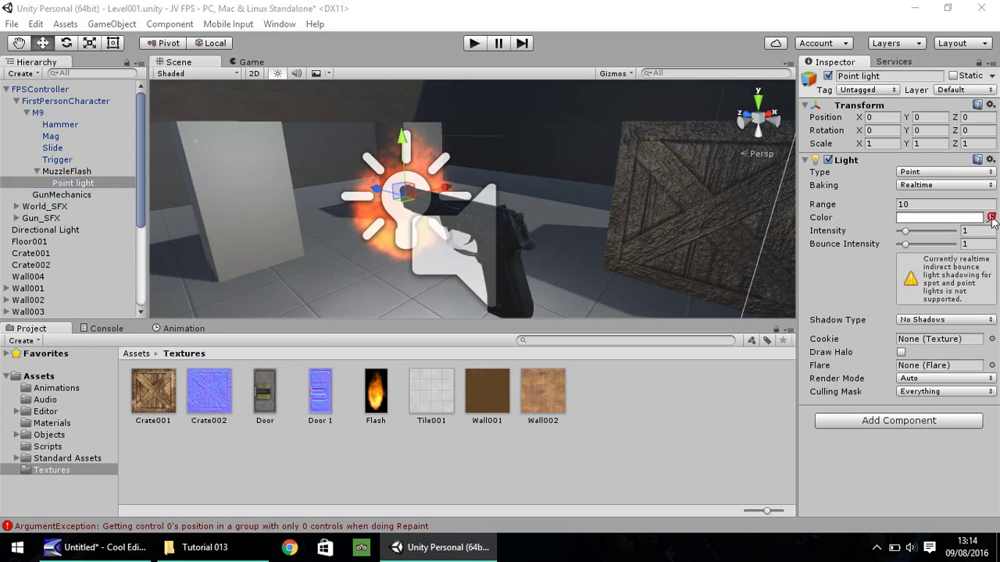
click(375, 394)
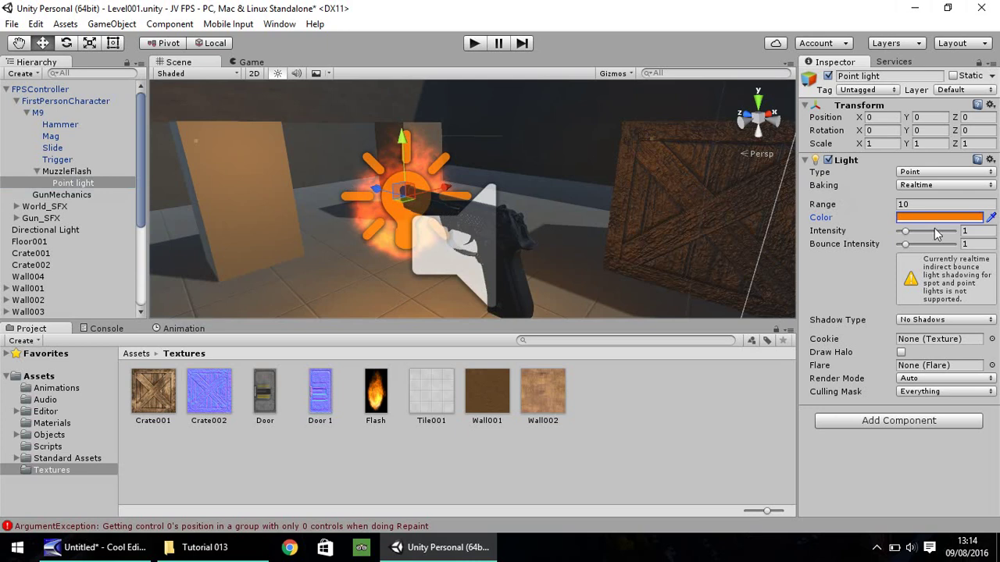
Step: Set the point light's range to 2 and its intensity to 5
click(922, 204)
text(1)
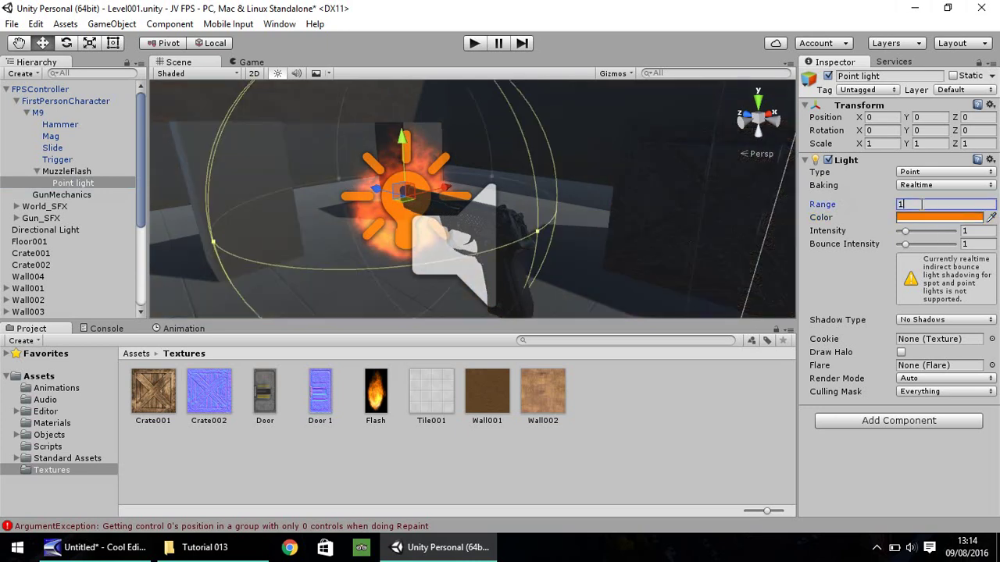
key(BackSpace)
text(2)
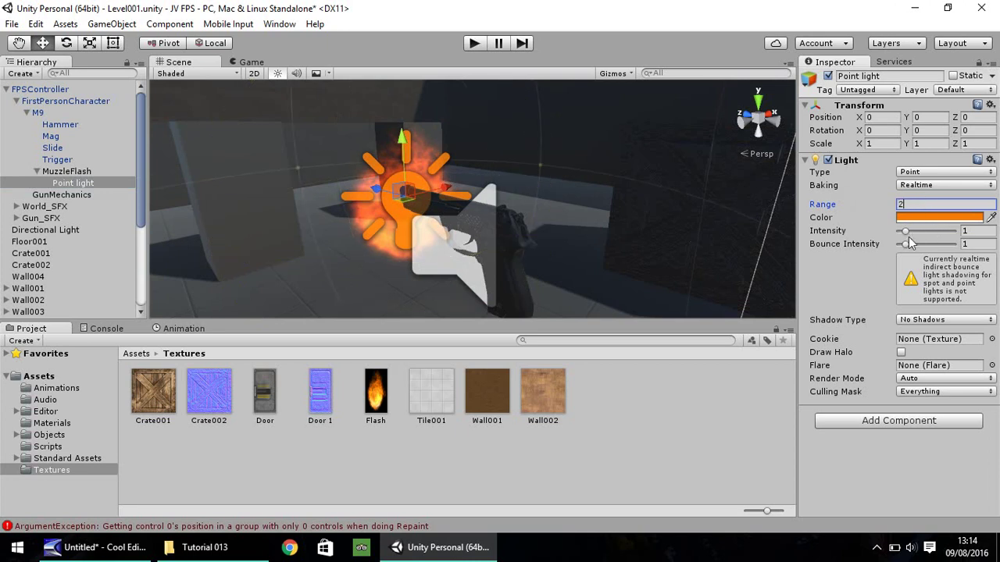
drag(905, 234, 966, 238)
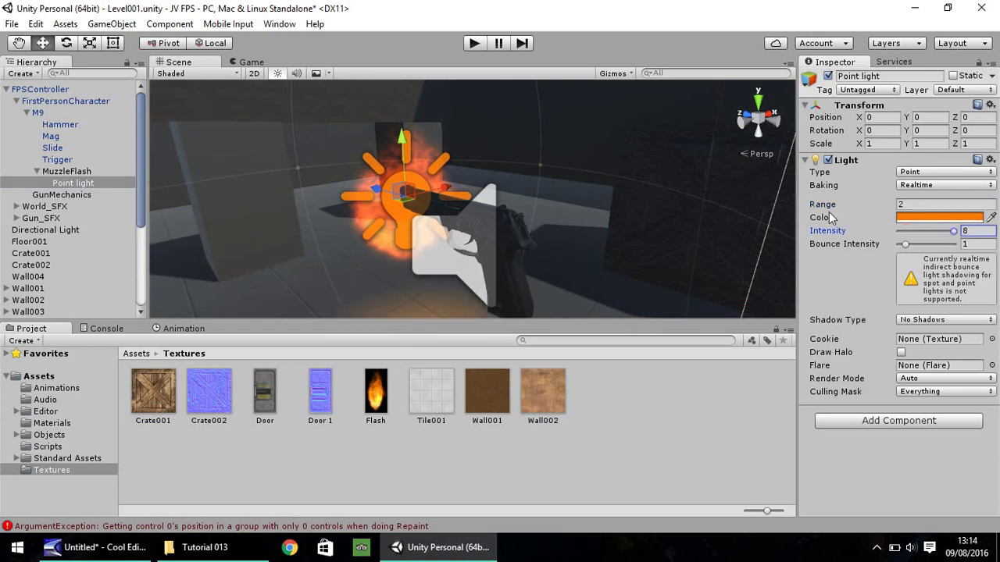
right_drag(708, 182, 493, 210)
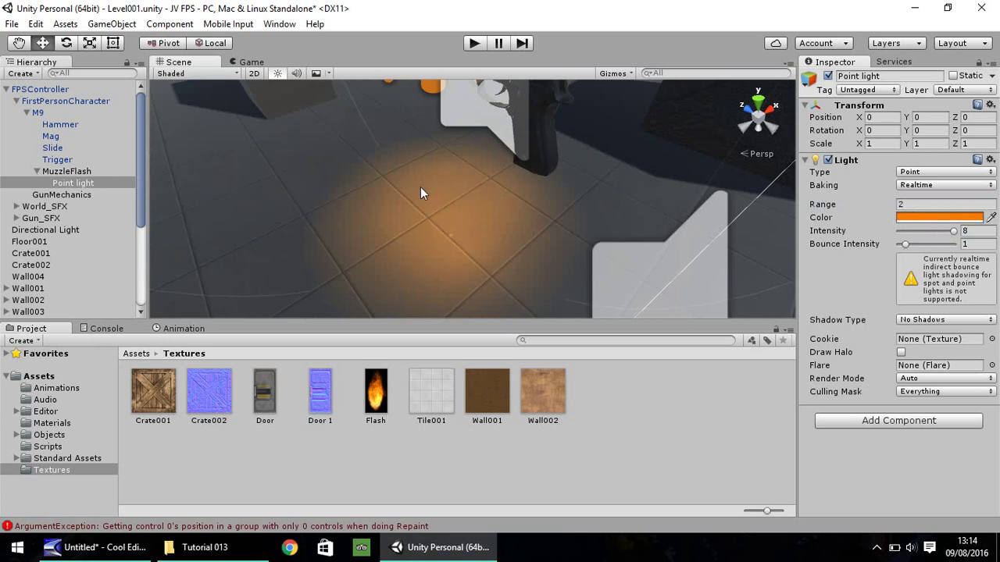
drag(954, 231, 932, 233)
click(985, 230)
text(5)
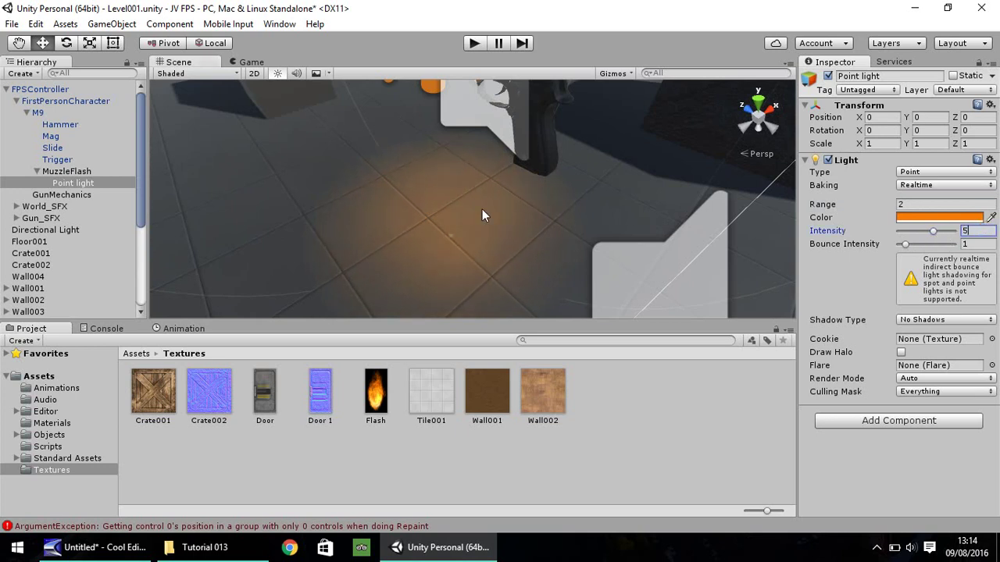
text(f)
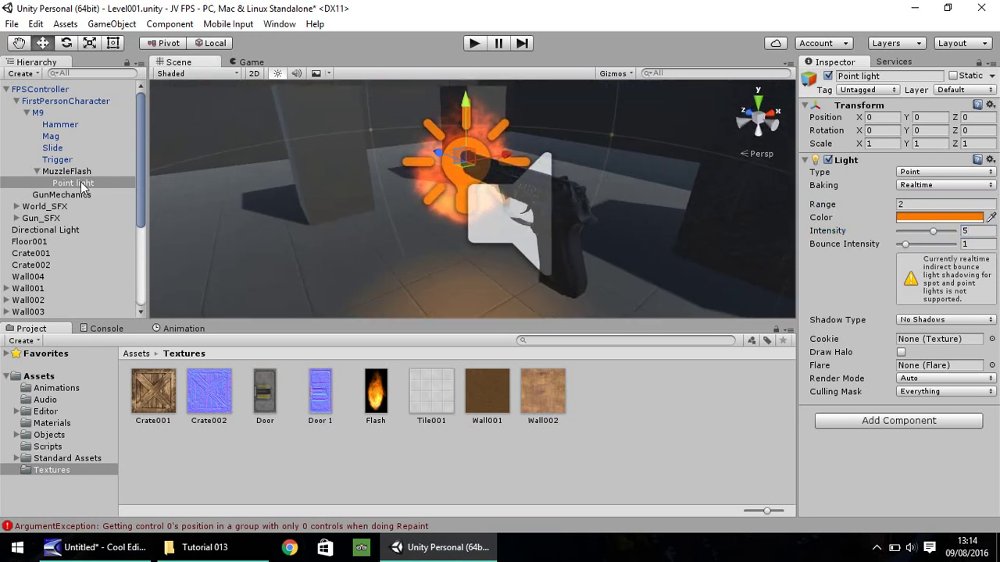
Step: Rename the point light under MuzzleFlash to MuzzleLight
right_click(82, 185)
click(125, 229)
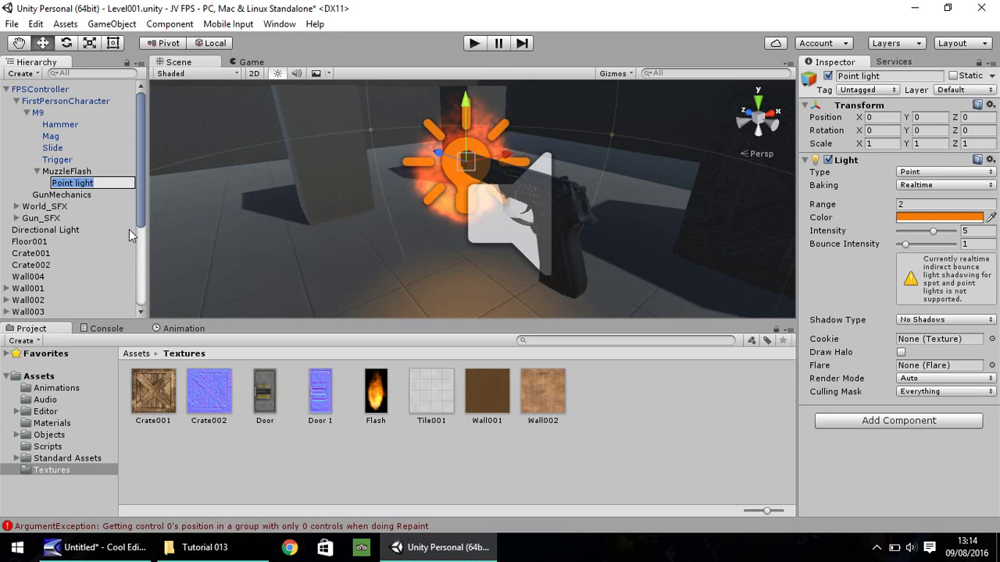
text(MuzzleLight)
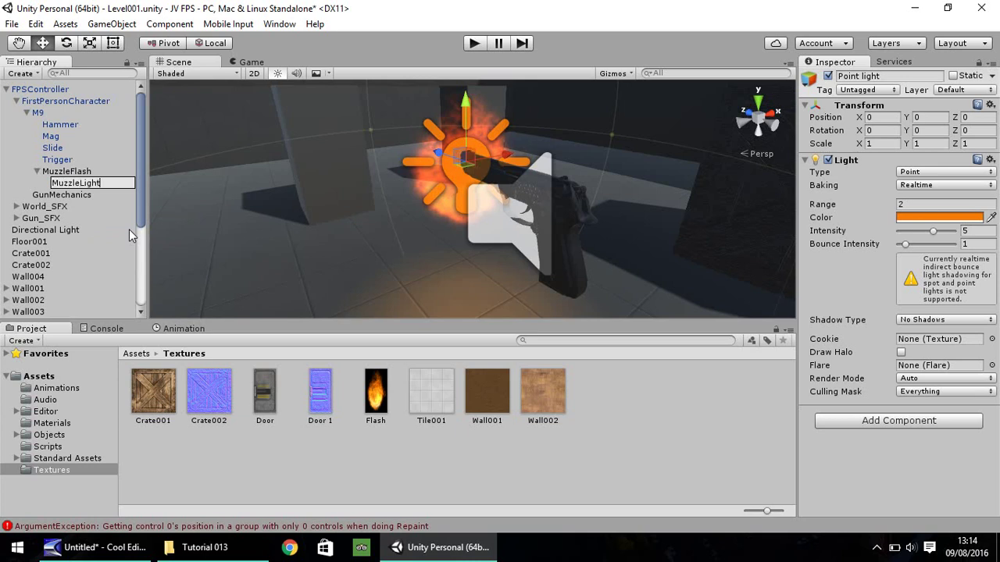
key(Return)
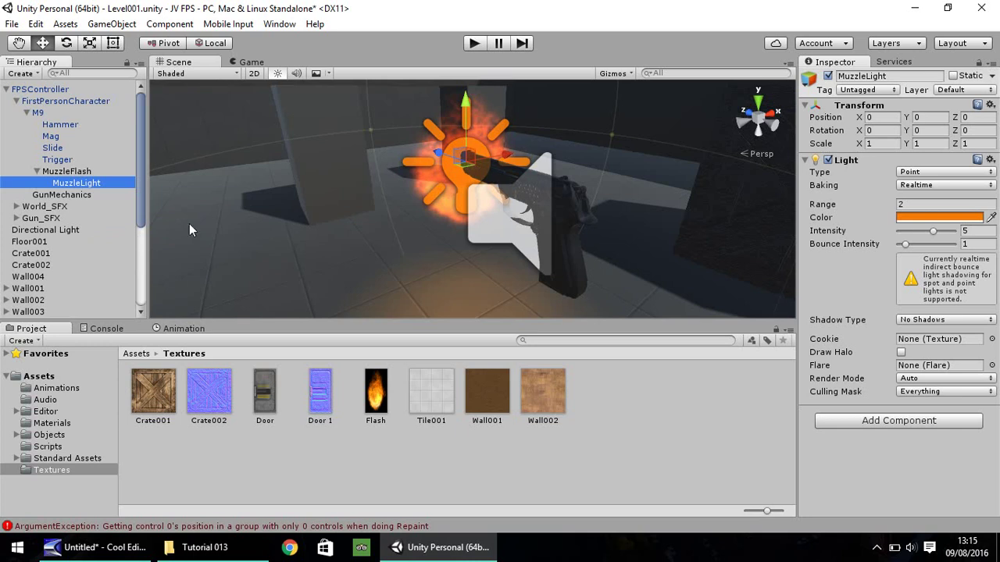
Step: Playtest the level, walking around and firing the handgun to check the muzzle light, and stop the game
click(475, 44)
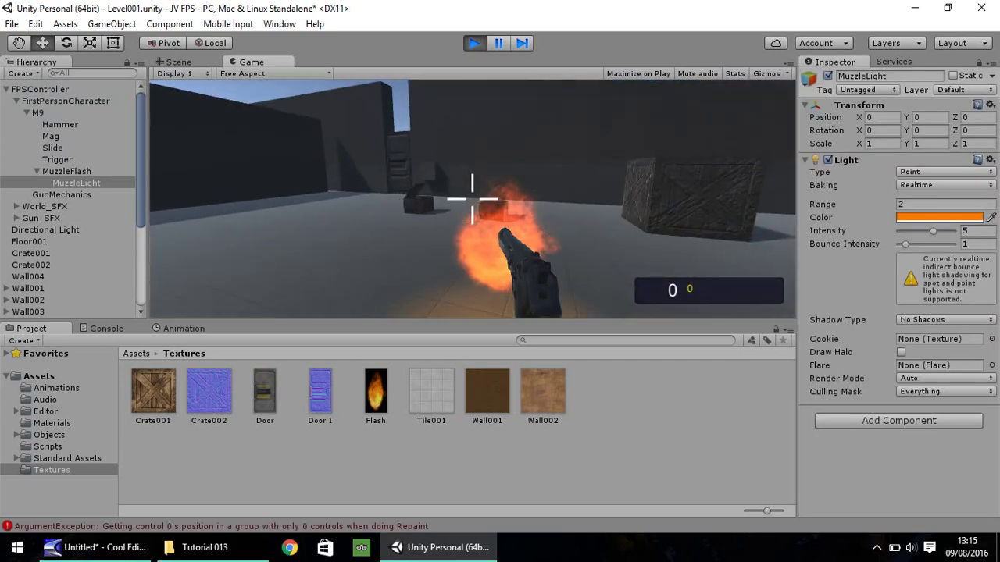
key(w)
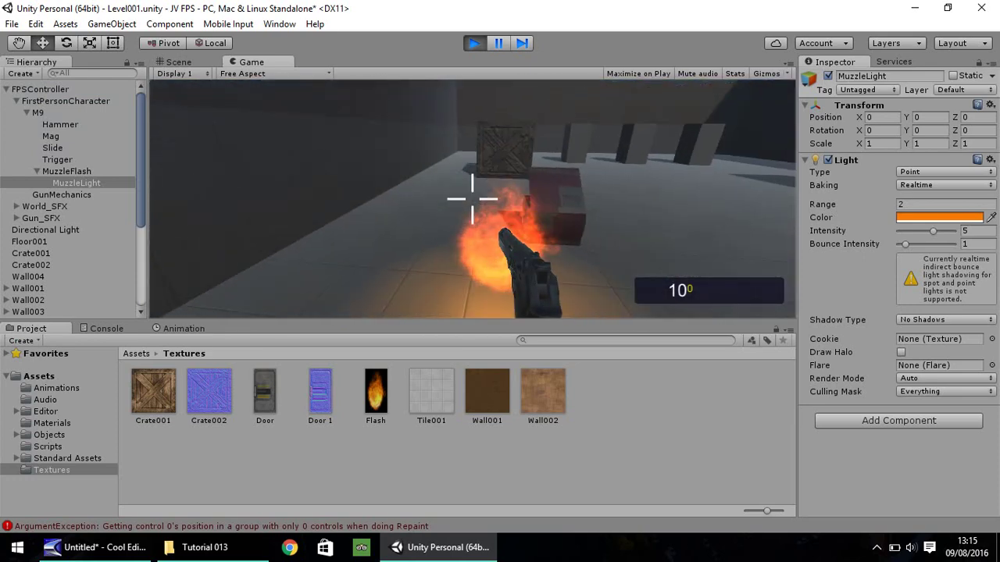
click(473, 186)
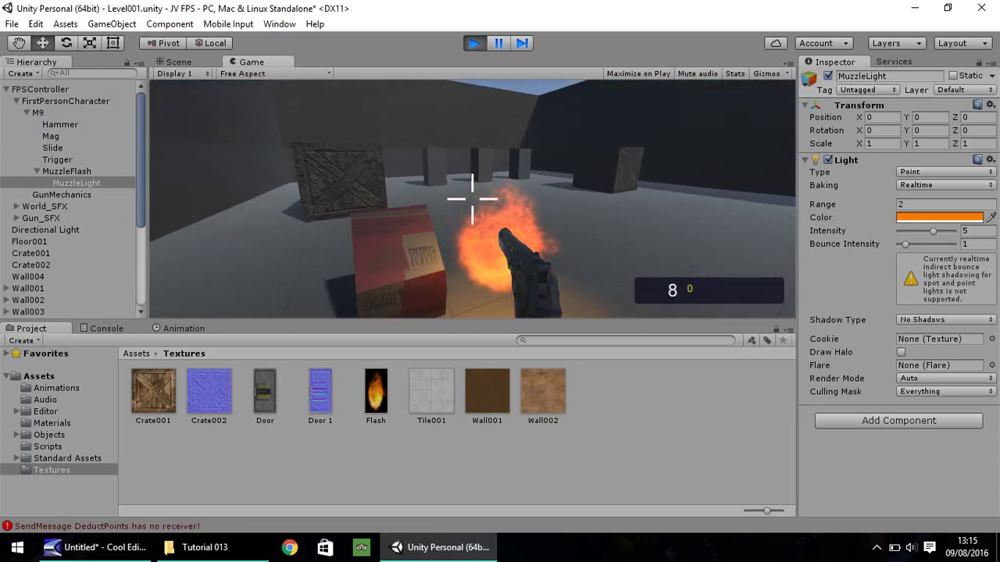
click(473, 186)
click(473, 186)
key(ctrl+p)
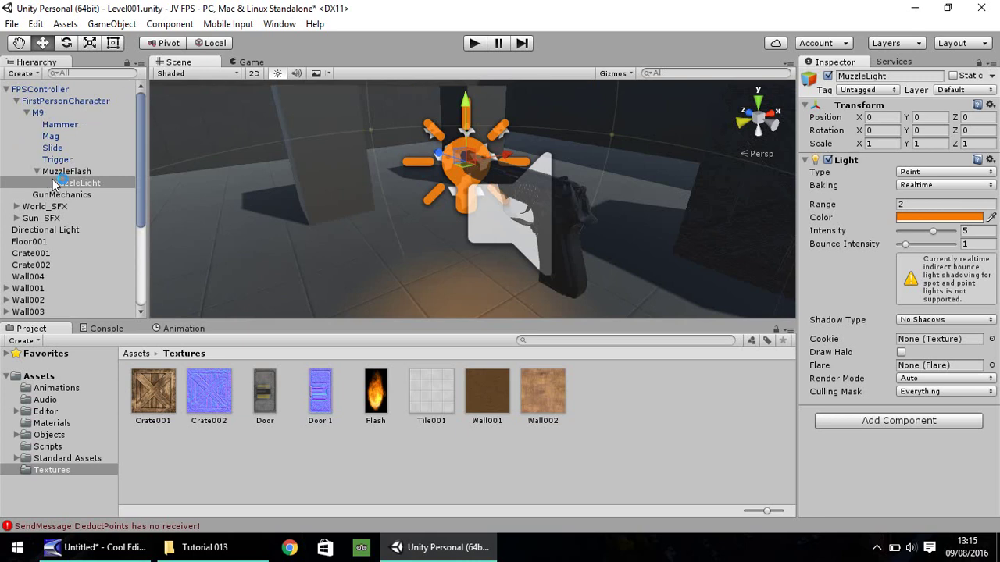
Step: Deactivate the MuzzleFlash object so the flash and its light are off by default
click(78, 172)
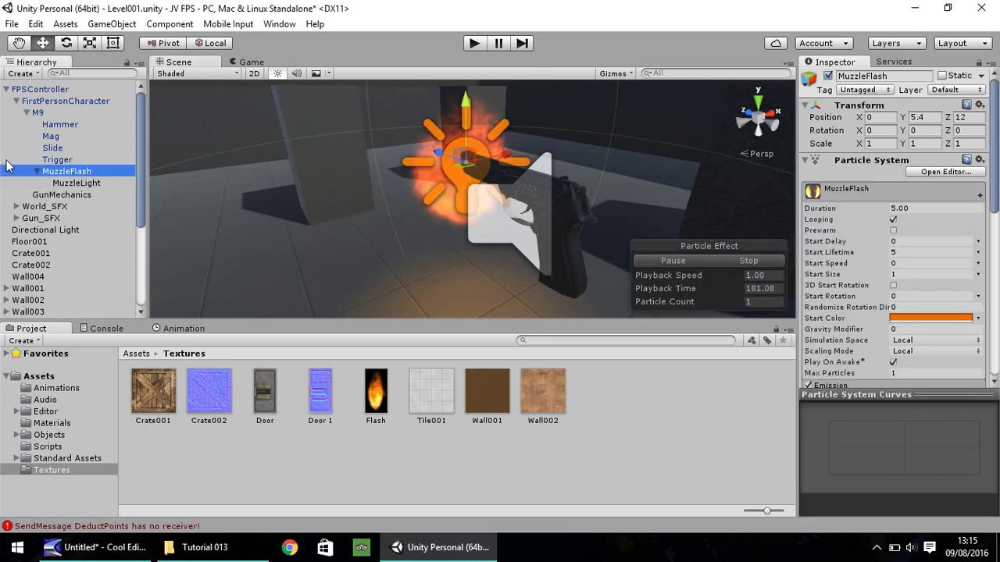
click(828, 76)
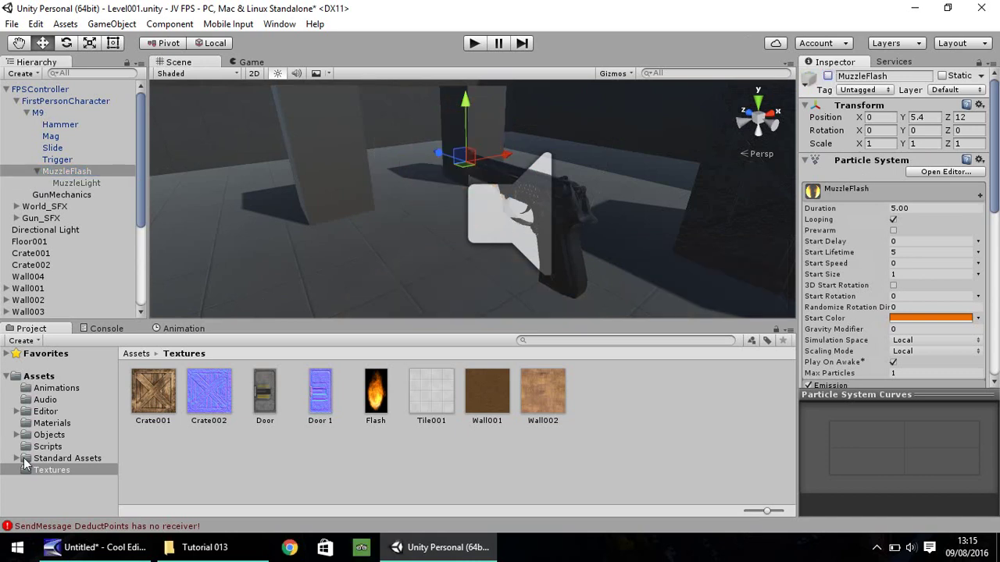
Step: Open the GunFire script in MonoDevelop and declare "var Flash : GameObject;" above the Update function
click(48, 447)
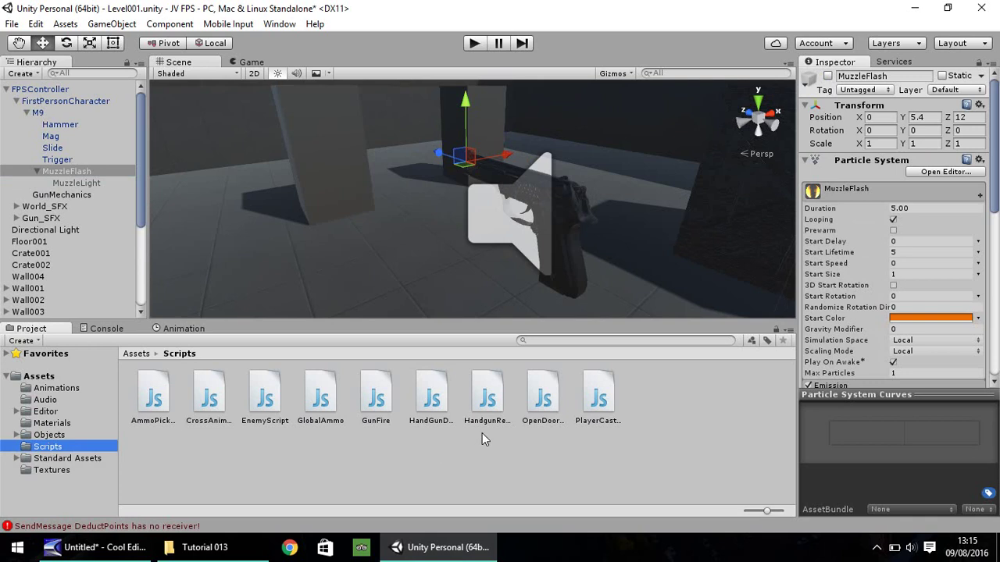
click(383, 393)
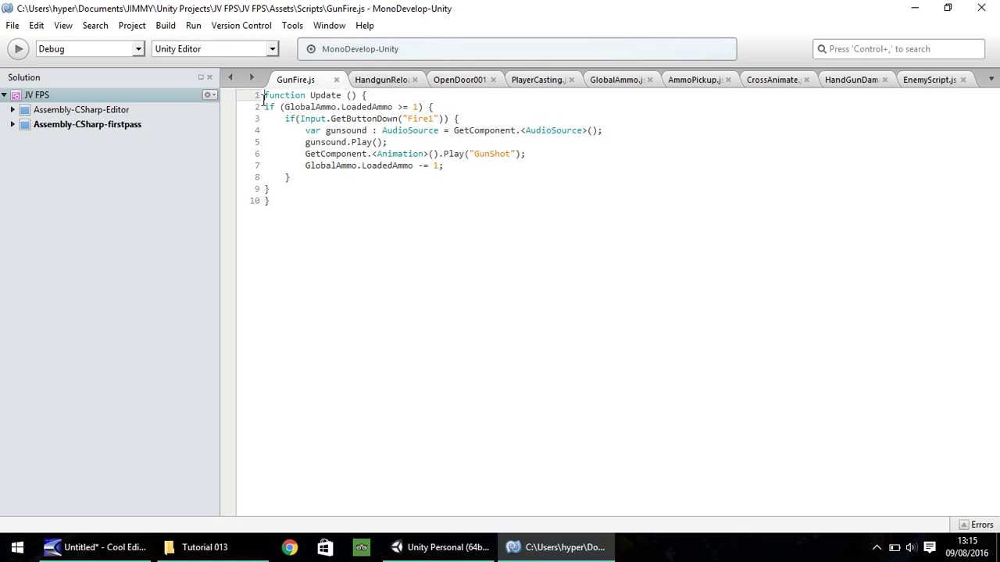
key(Return)
key(Return)
click(275, 97)
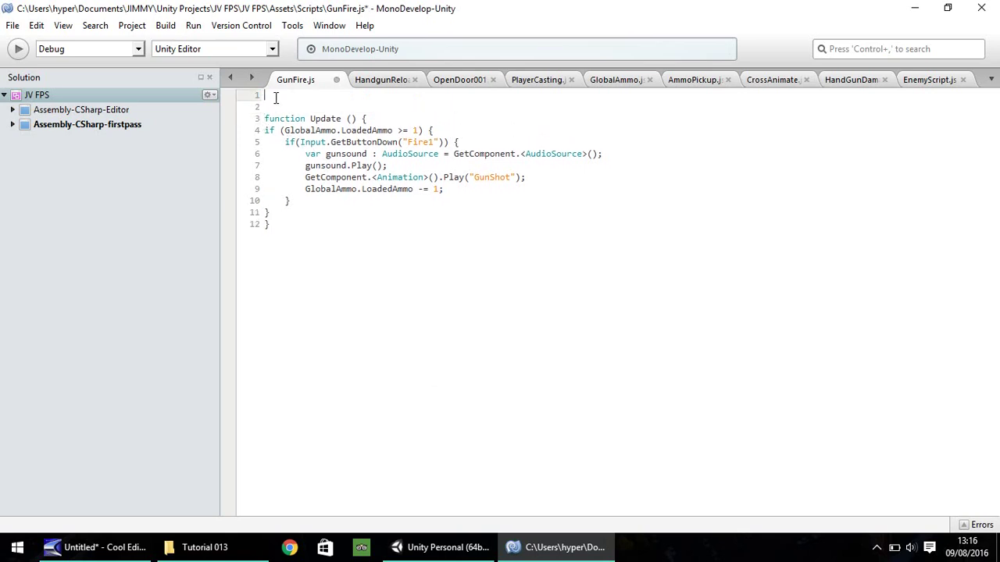
text(var Flash : GameObject;)
Step: Add the line "Flash.SetActive(true);" after gunsound.Play() in the Fire1 block of the Update function
click(407, 165)
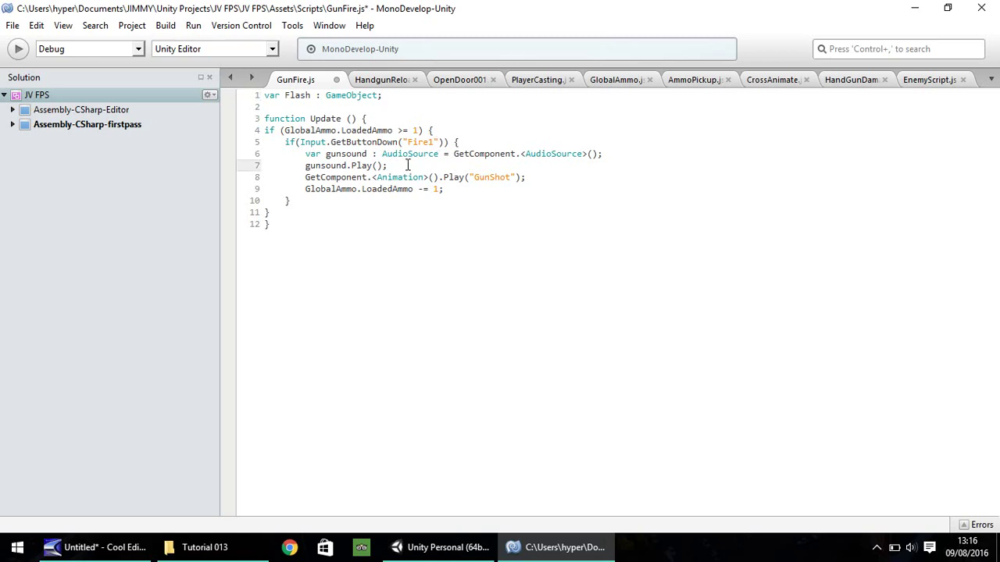
key(Return)
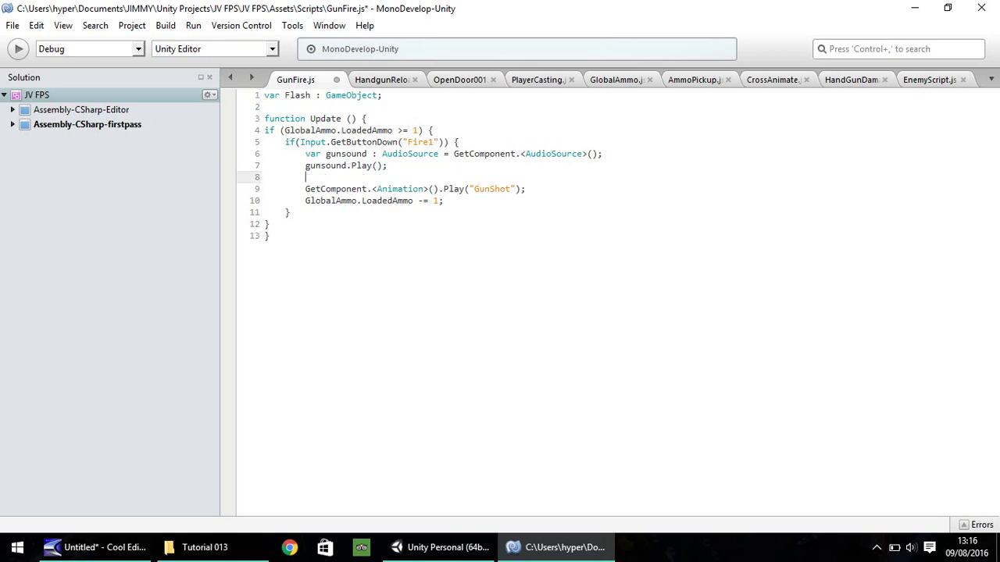
text(Flash.SetActive(true);)
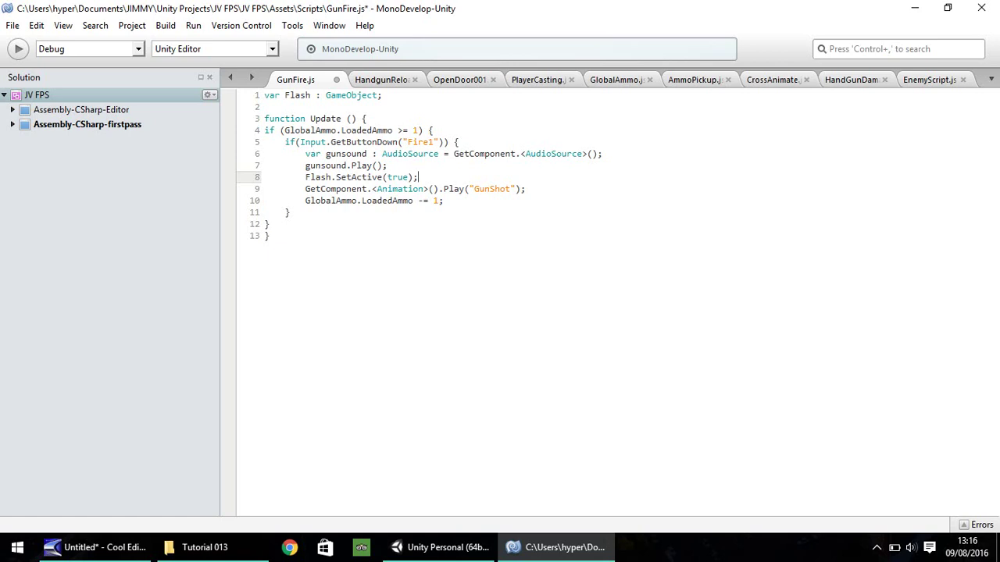
Step: Write a MuzzleOff function below Update that yields WaitForSeconds(0.1) and runs "Flash.SetActive(false);"
click(360, 292)
key(Return)
key(Return)
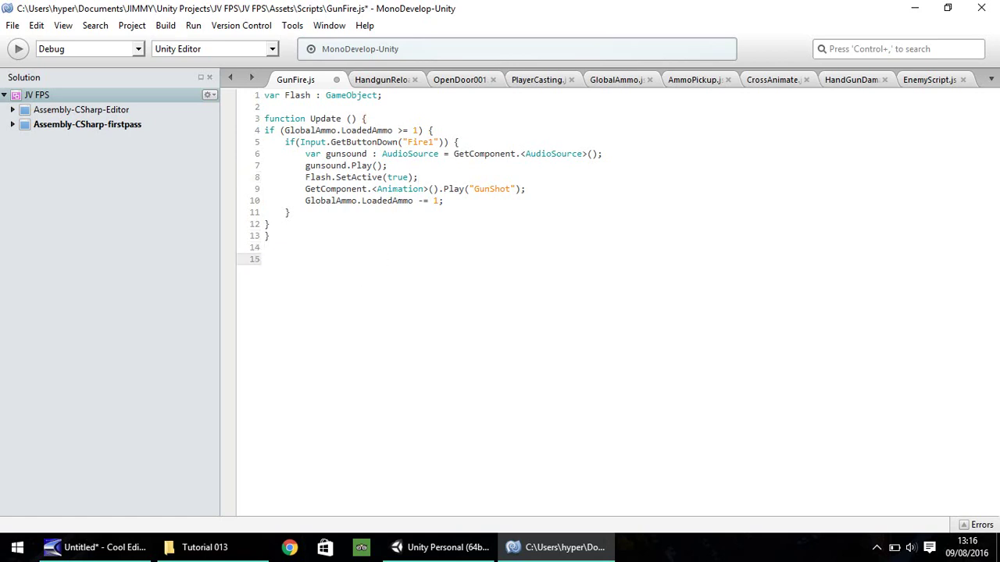
text(function)
text(MuzzleOff () {)
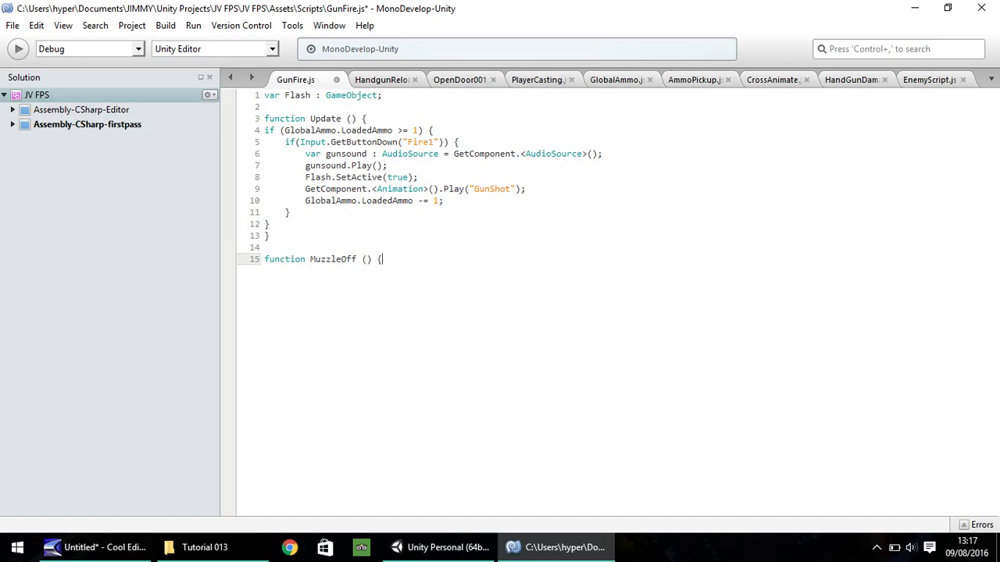
key(Return)
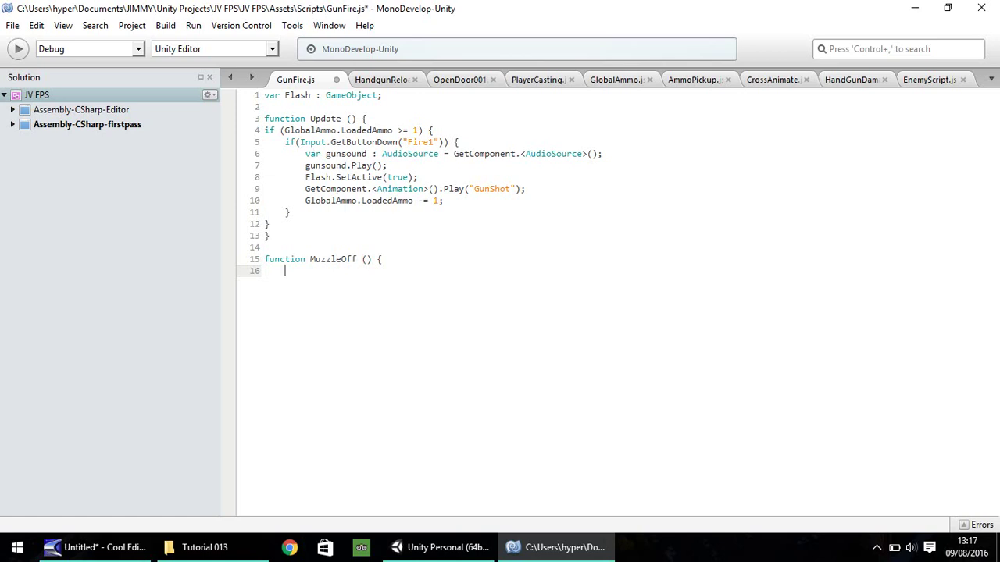
text(yield WaitForSeconds()
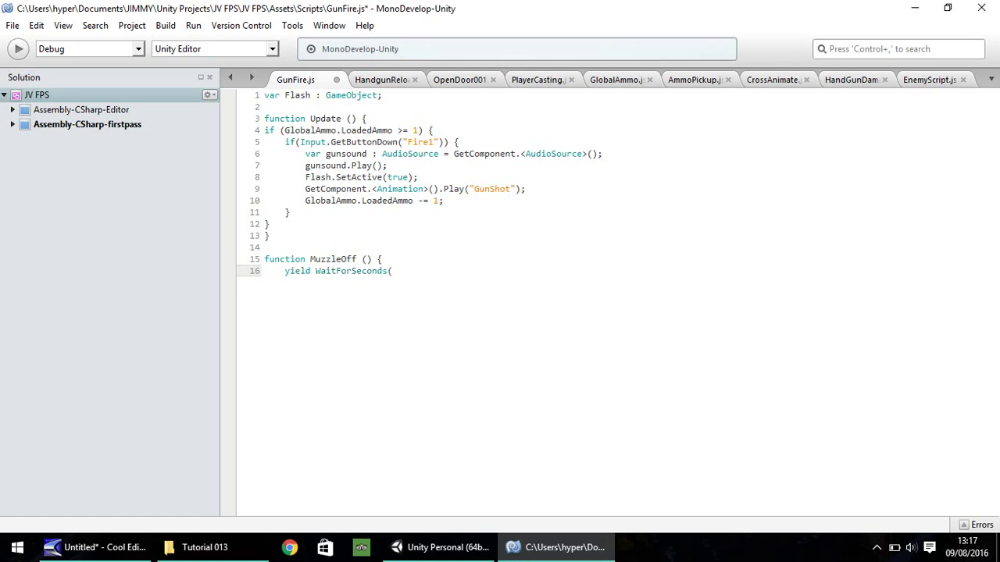
text(0.1);)
key(Return)
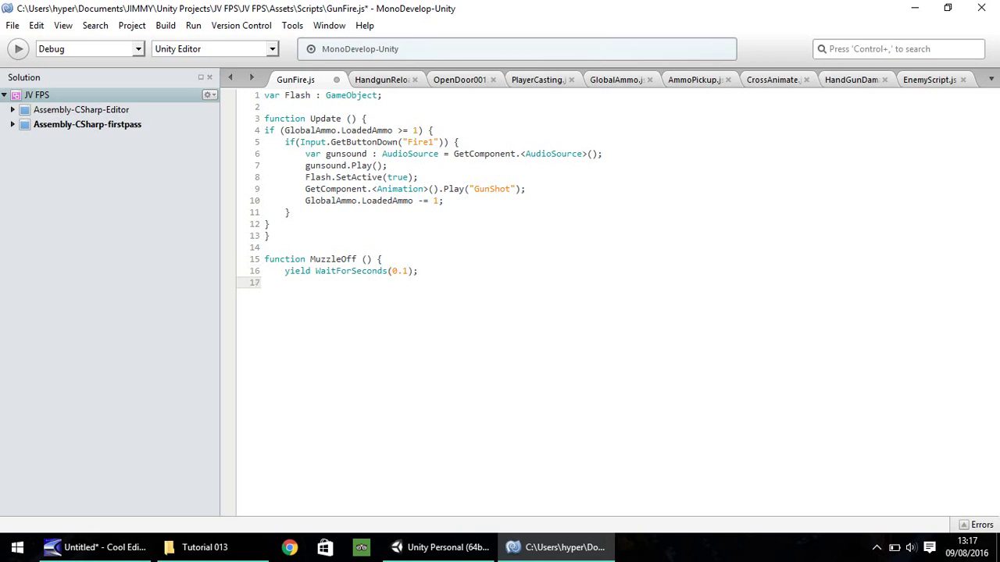
text(Flash.SetActive(false);)
key(Return)
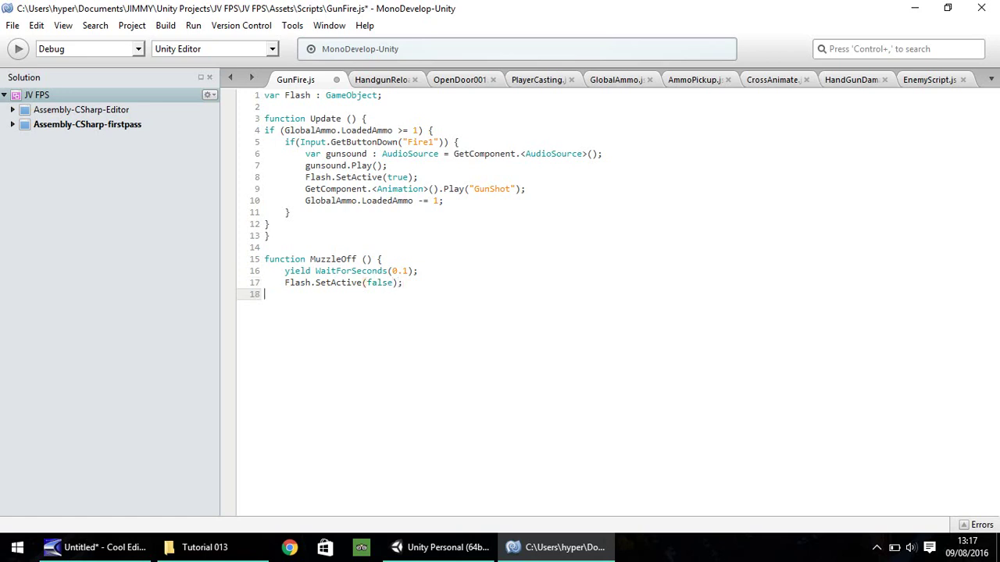
text(})
Step: Call "MuzzleOff();" right after Flash.SetActive(true) in the Update function and save the GunFire script
click(430, 178)
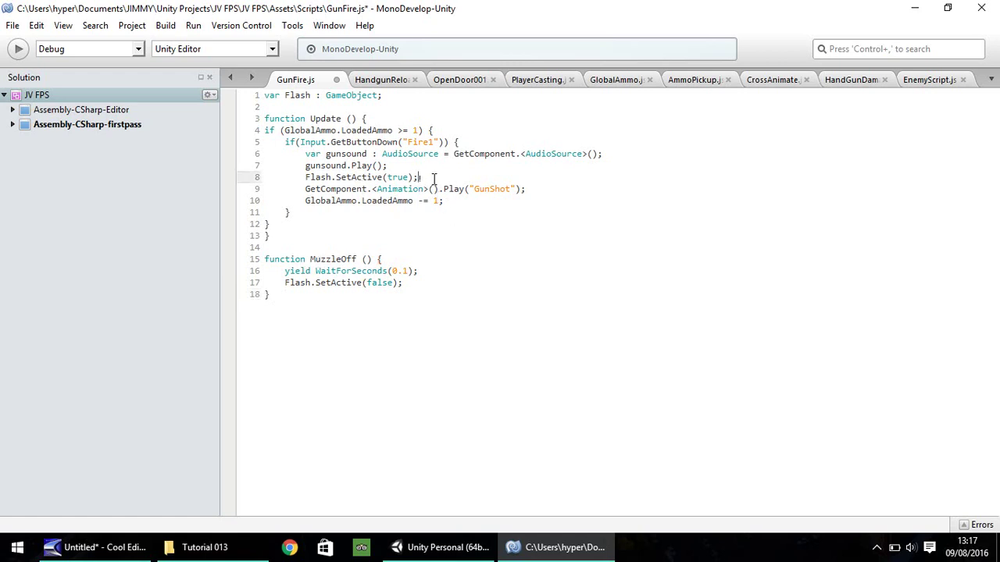
key(Return)
text(Mu)
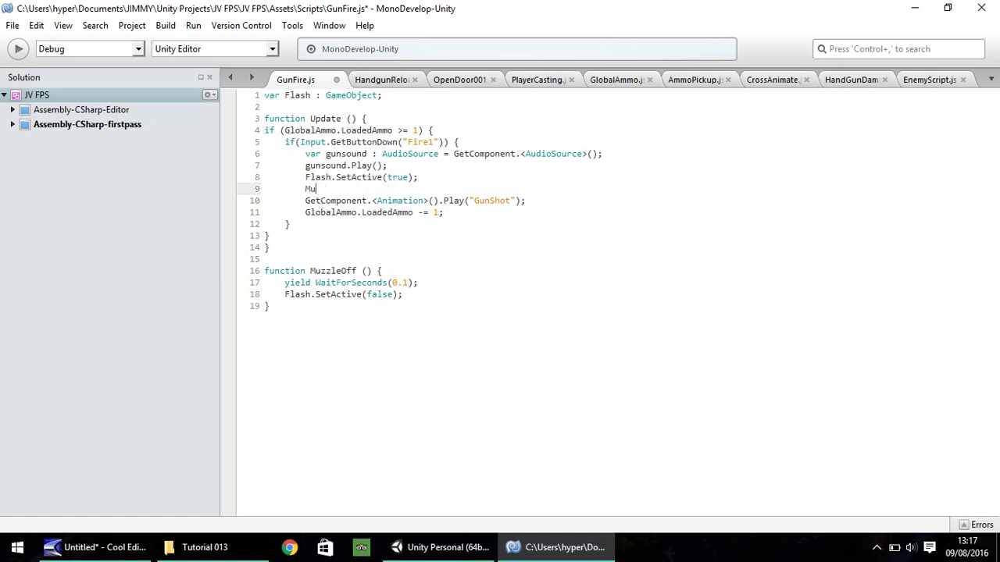
text(zzleOff();)
key(ctrl+s)
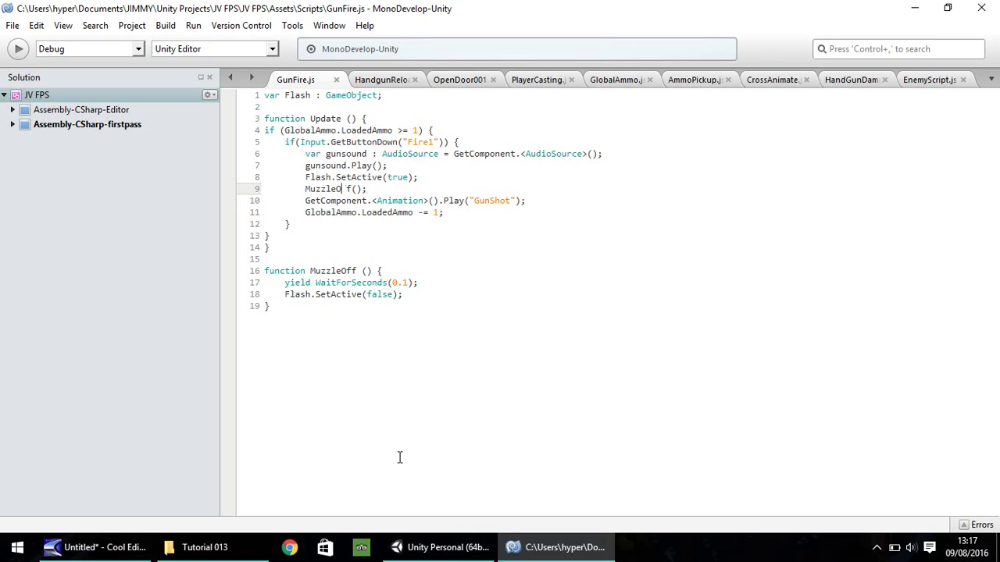
Step: Switch to Unity, briefly playtest the level with the updated GunFire script, and stop the game
click(437, 546)
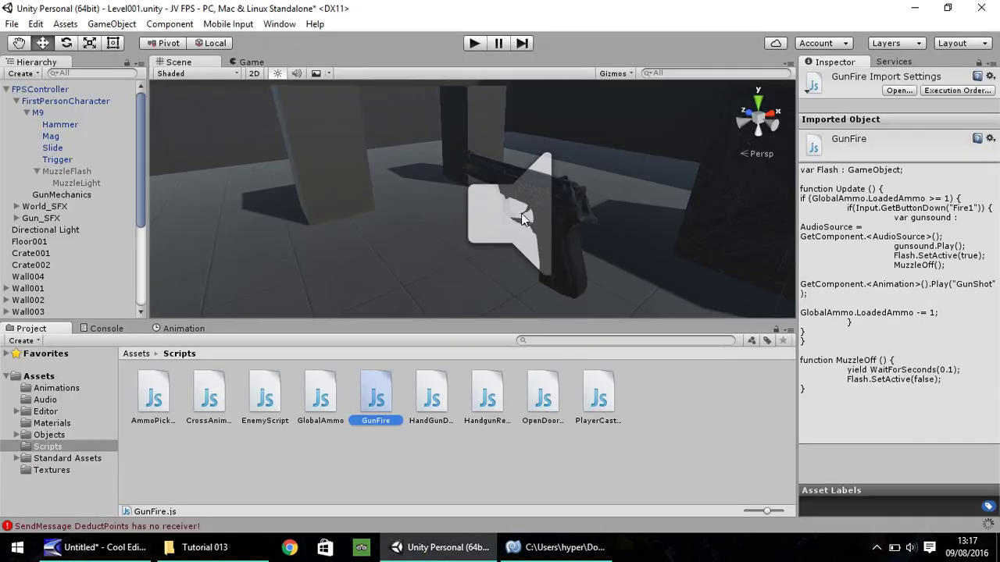
click(475, 44)
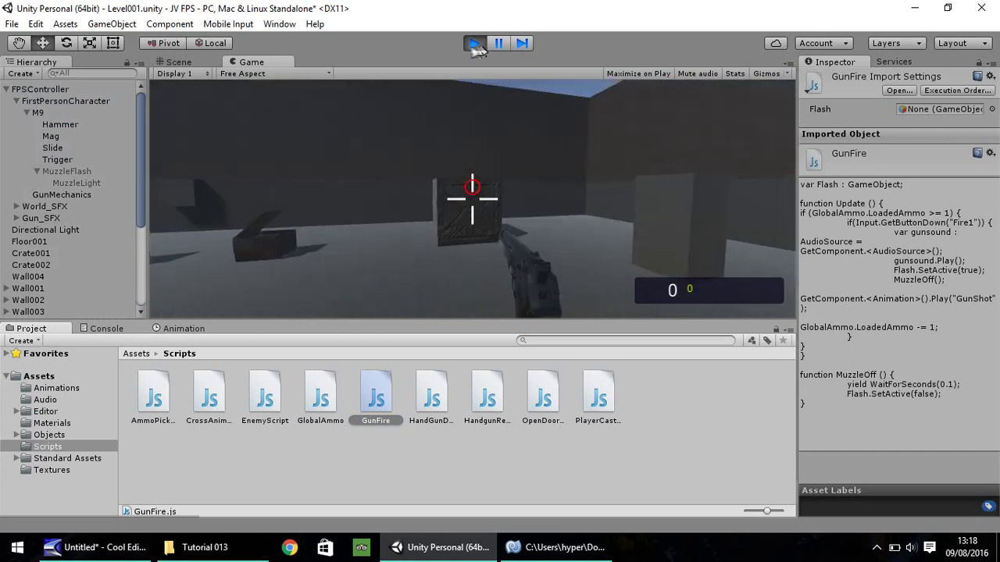
key(w)
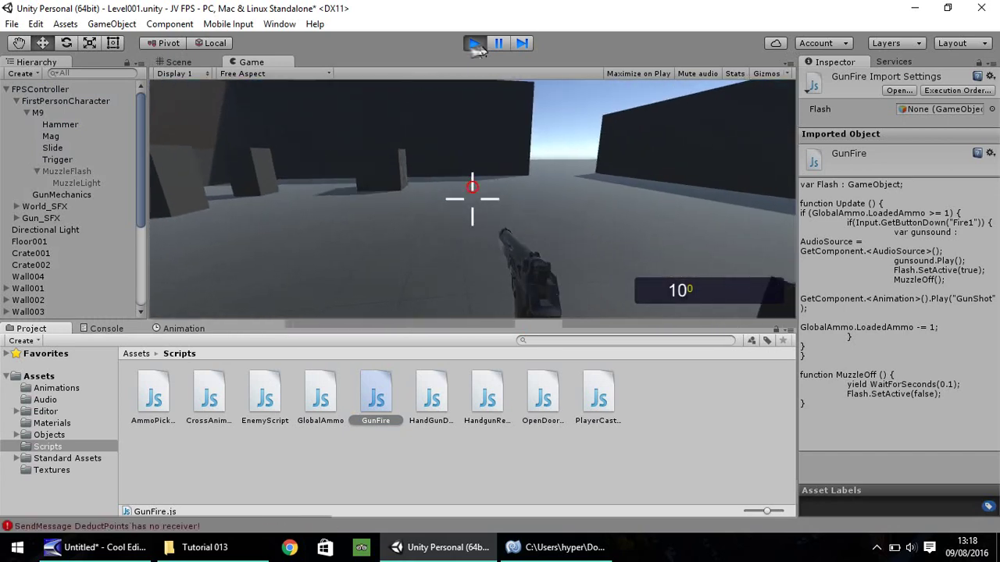
click(477, 44)
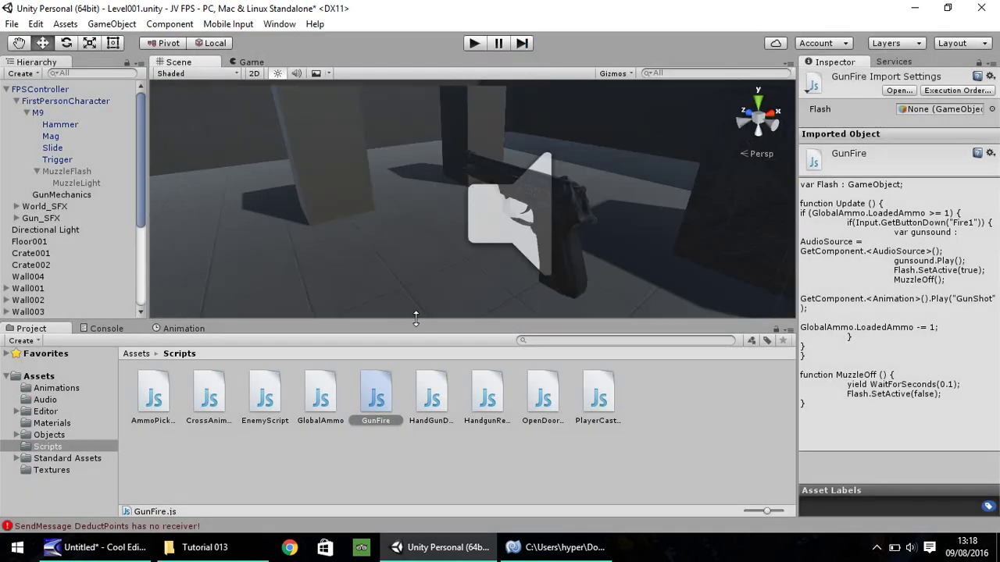
Step: Assign the MuzzleFlash object to the Flash variable of the Gun Fire script on the M9
click(39, 113)
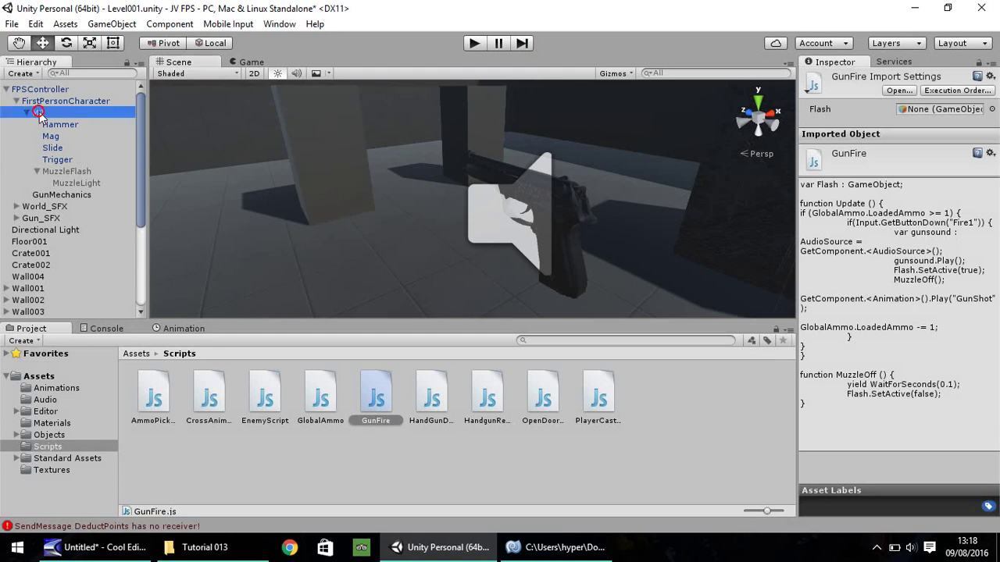
scroll(893, 347, down, 10)
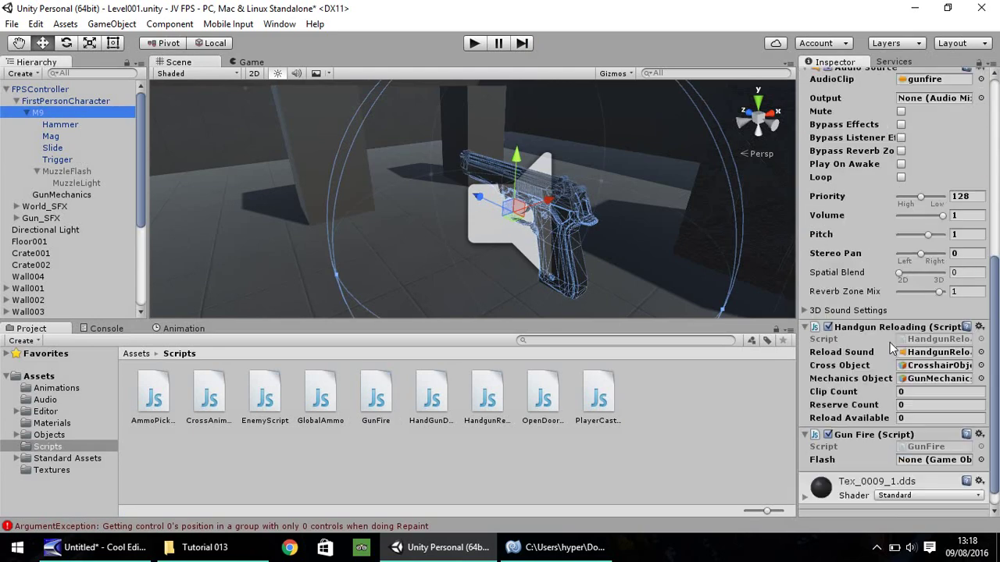
scroll(889, 346, down, 1)
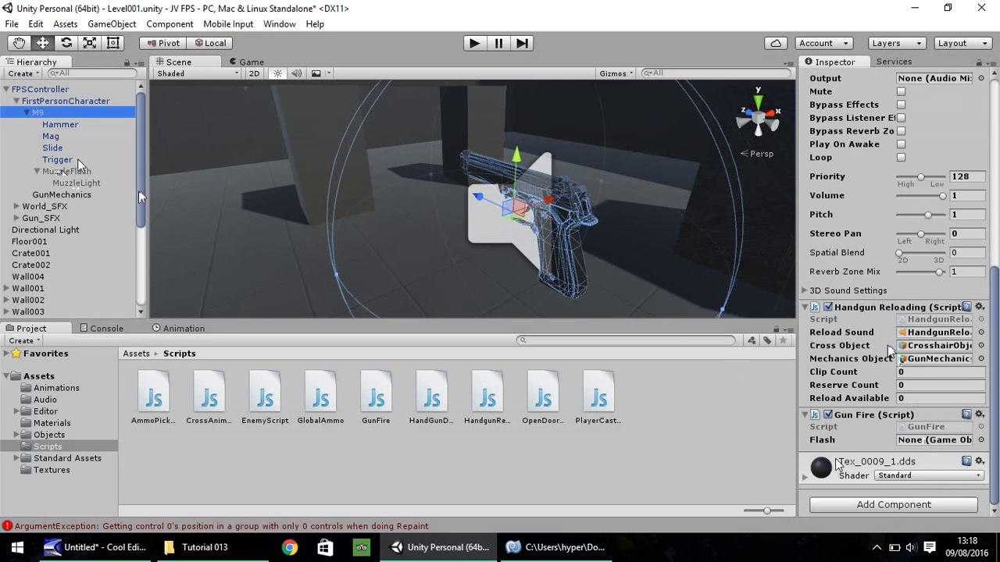
drag(65, 171, 920, 444)
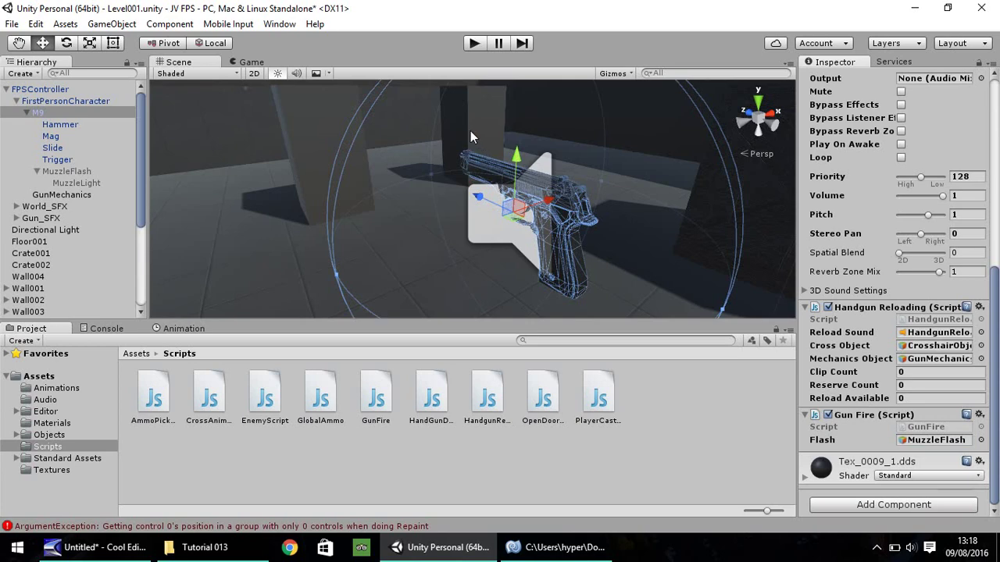
Step: Playtest the level, firing and reloading the handgun repeatedly to check the scripted muzzle flash, and stop the game
click(473, 44)
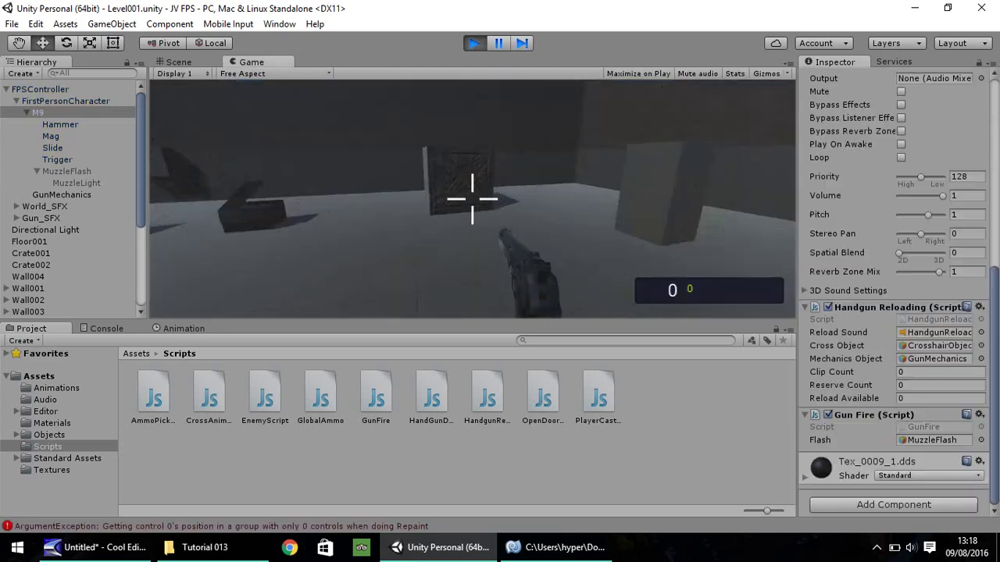
key(r)
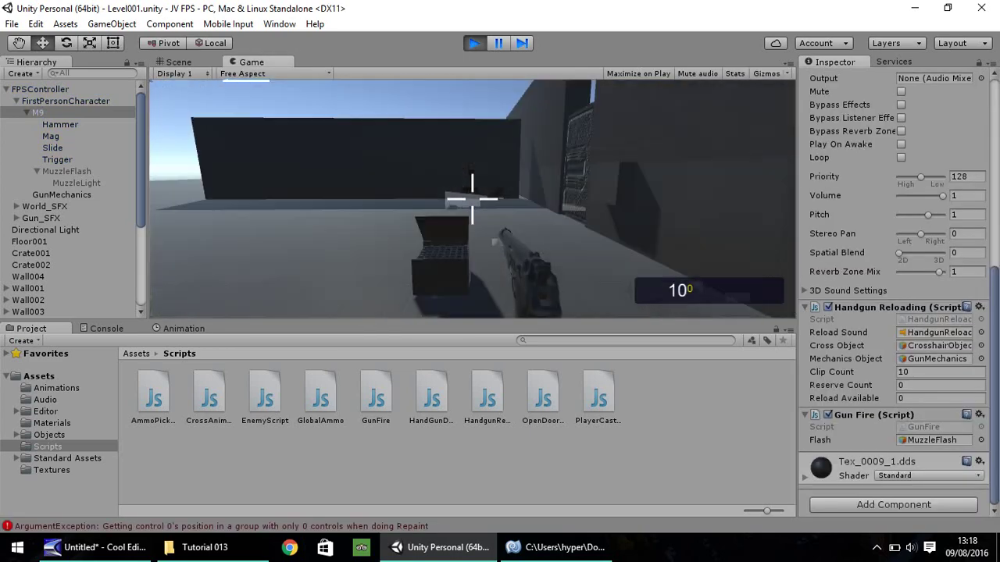
click(472, 198)
click(472, 199)
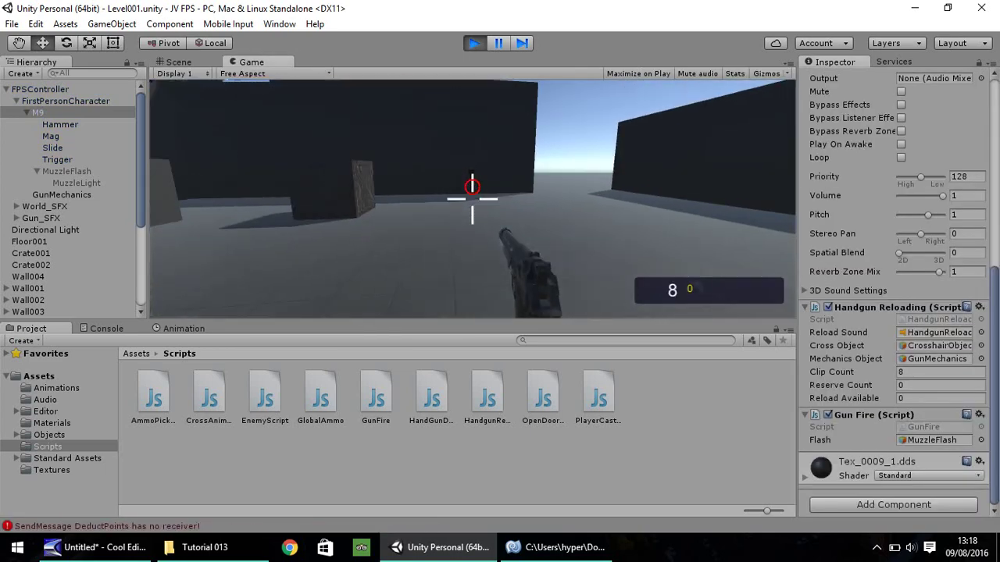
click(472, 199)
click(472, 199)
click(472, 199)
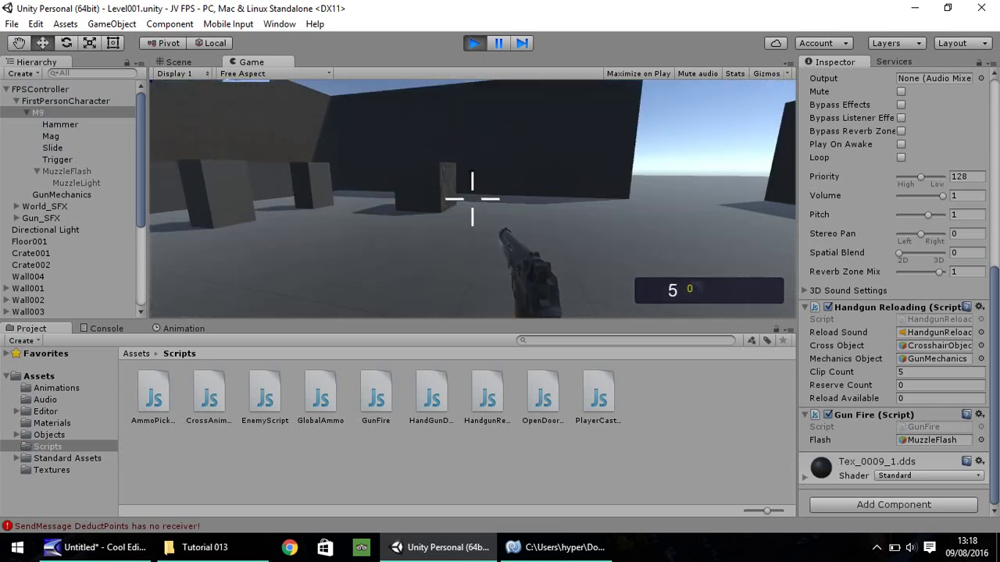
click(471, 198)
click(472, 199)
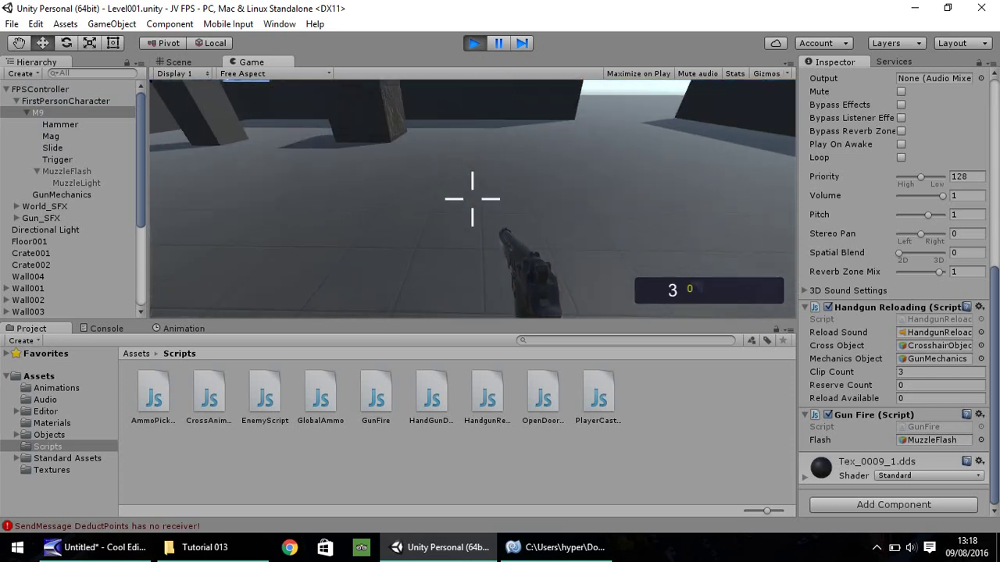
click(472, 199)
click(472, 198)
click(471, 199)
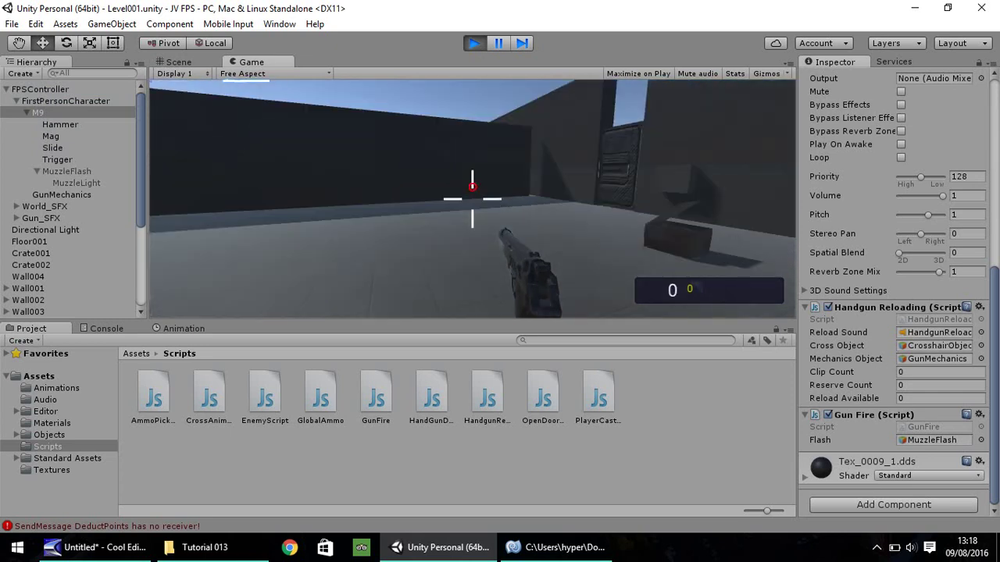
key(r)
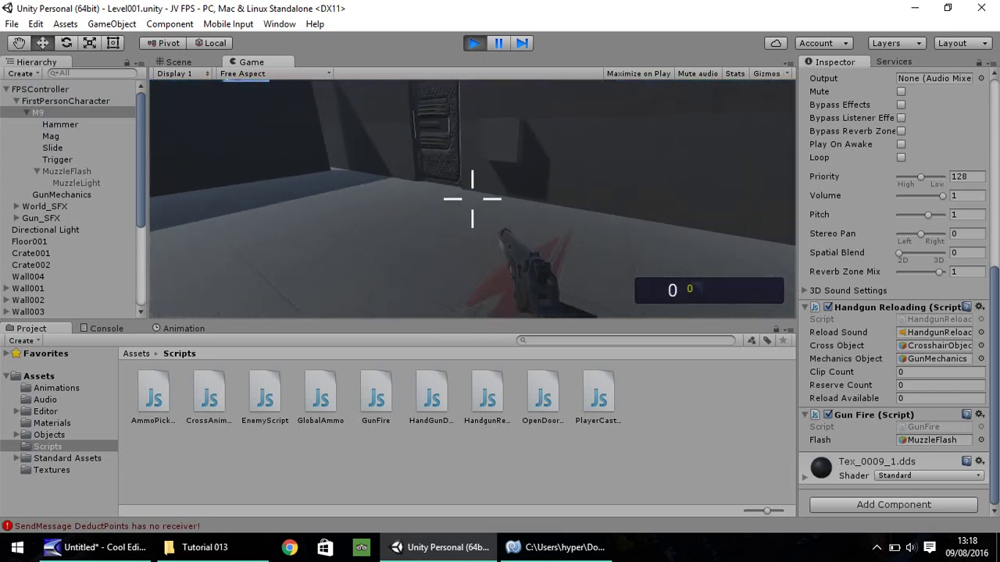
click(472, 199)
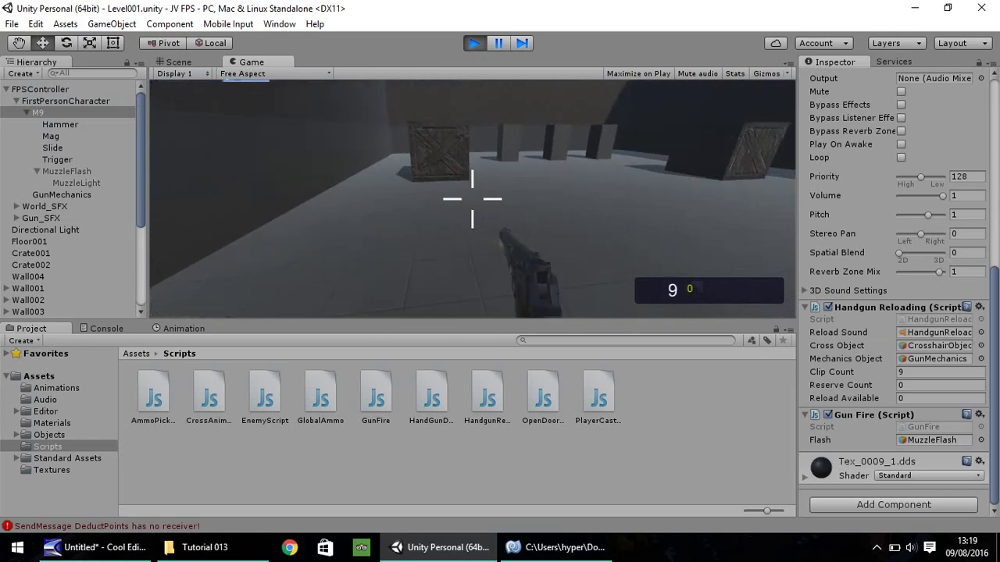
click(472, 199)
click(471, 199)
key(ctrl+p)
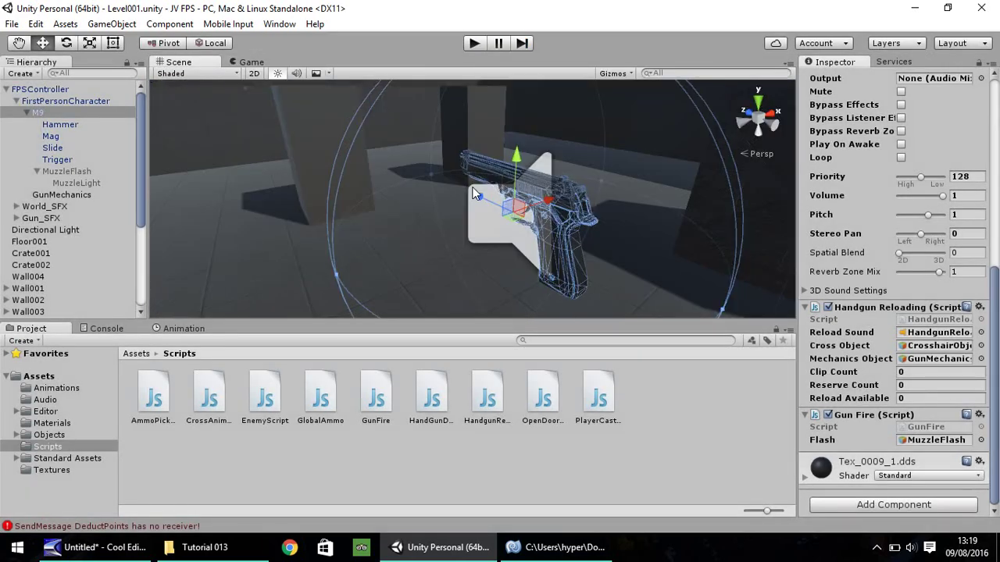
Step: Enable Size over Lifetime on the MuzzleFlash particle system and shape its curve to fall from 1.0 to 0 near the start
click(69, 173)
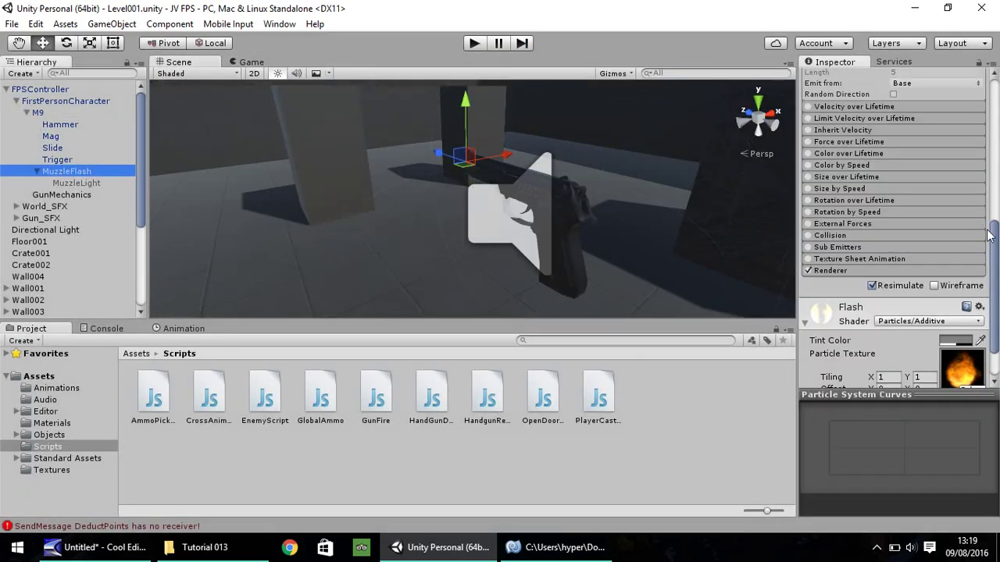
drag(995, 253, 997, 235)
scroll(898, 232, up, 2)
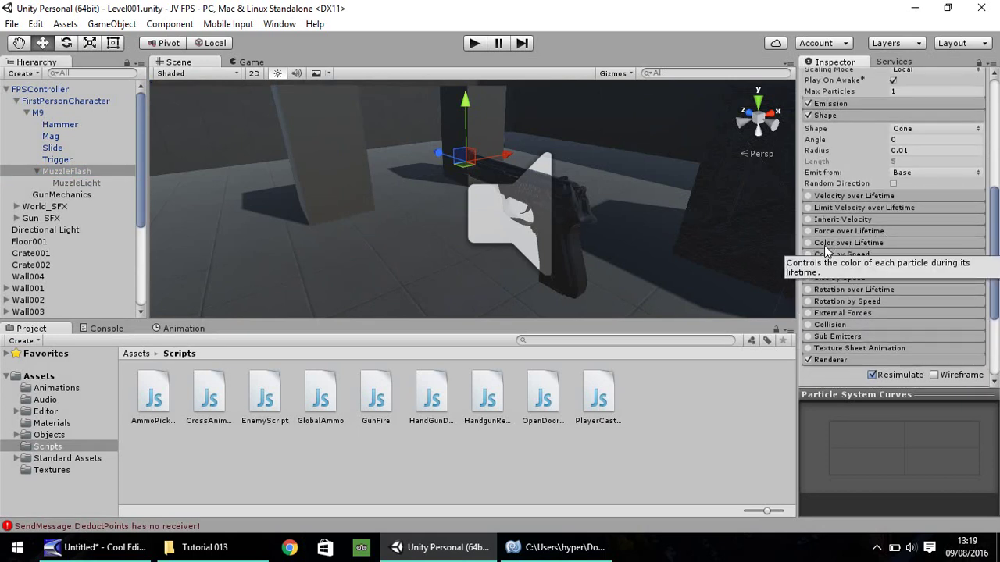
click(827, 268)
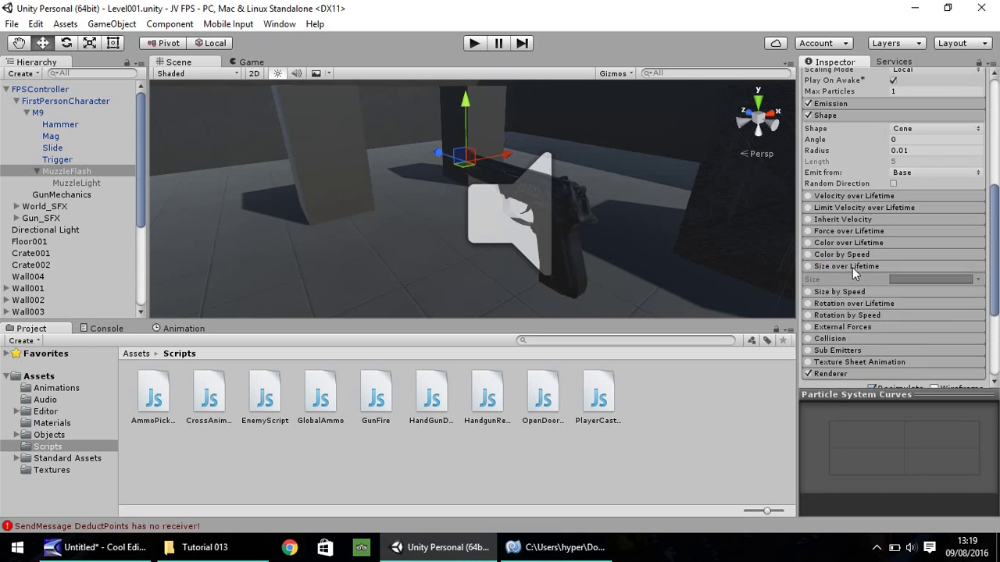
click(809, 267)
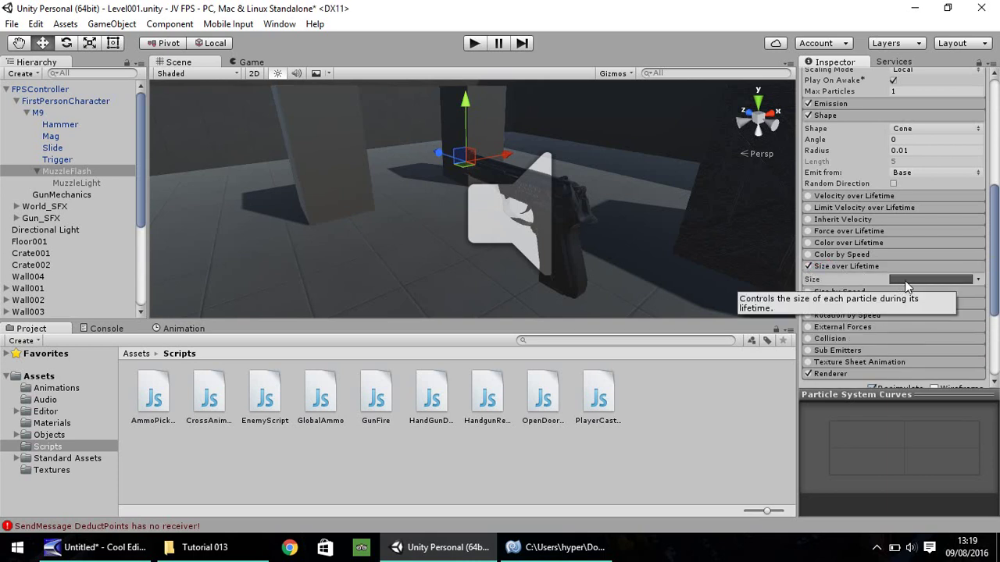
click(905, 280)
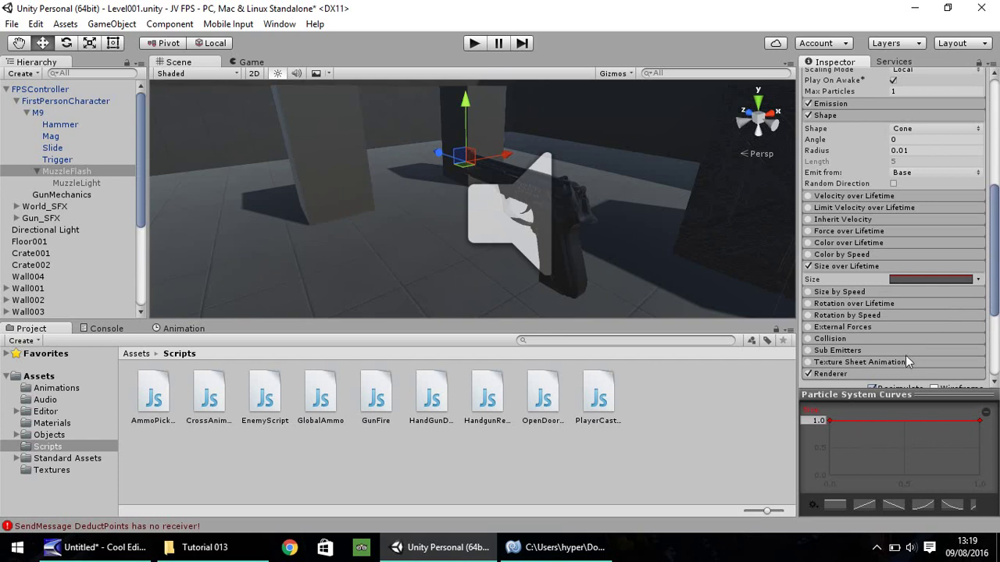
drag(980, 420, 837, 479)
Step: Playtest the level, firing the handgun repeatedly to check the muzzle flash with its new size curve, and stop the game
click(475, 45)
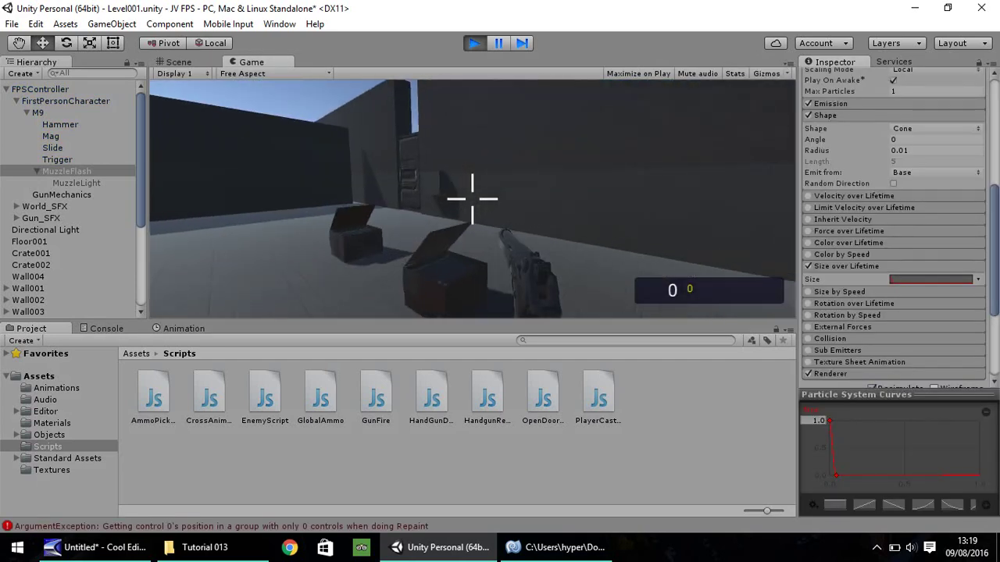
click(472, 198)
click(472, 198)
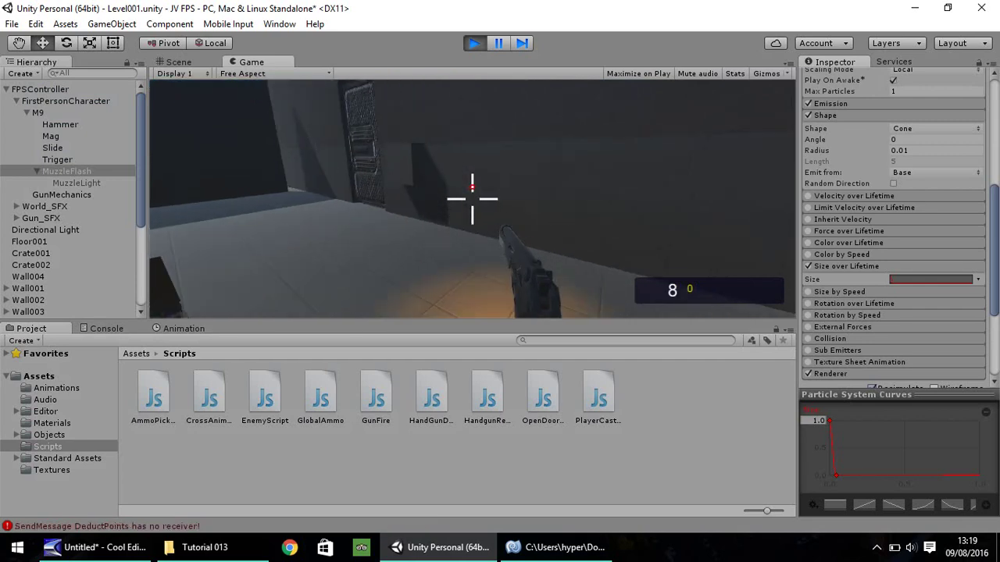
click(472, 199)
click(472, 198)
click(471, 198)
click(472, 199)
key(ctrl+p)
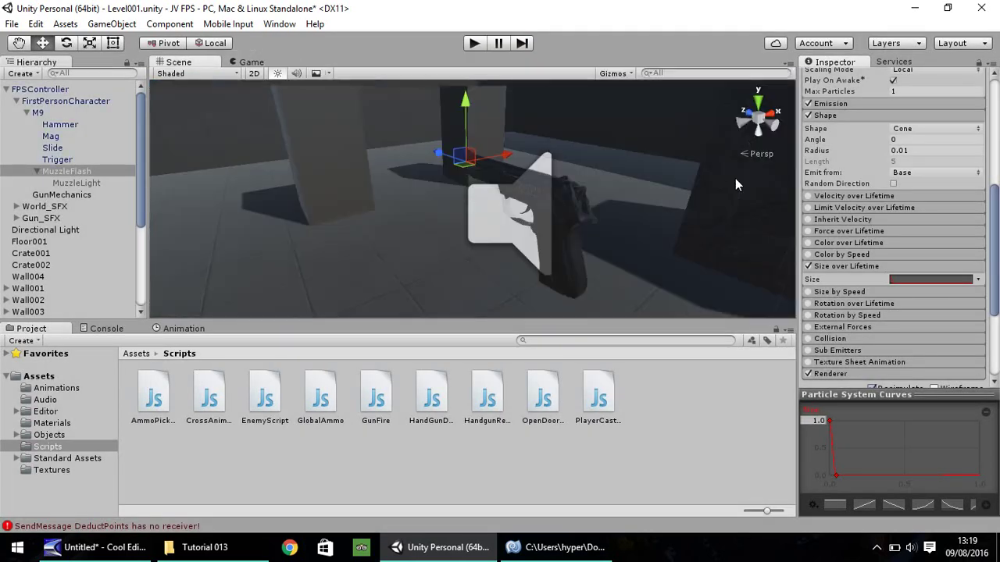
Step: Set the MuzzleFlash particle system's duration to 0.1
scroll(928, 190, up, 6)
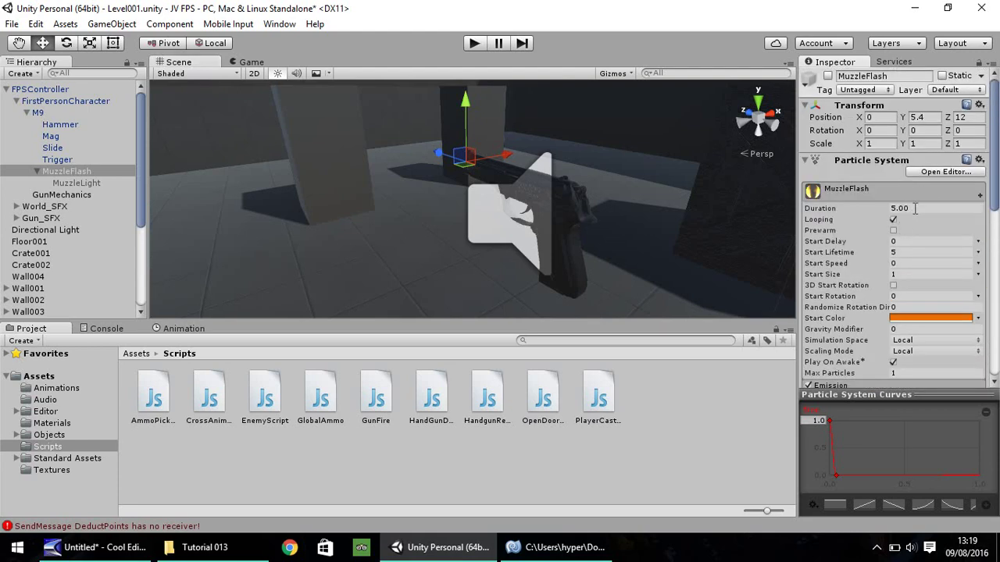
click(914, 209)
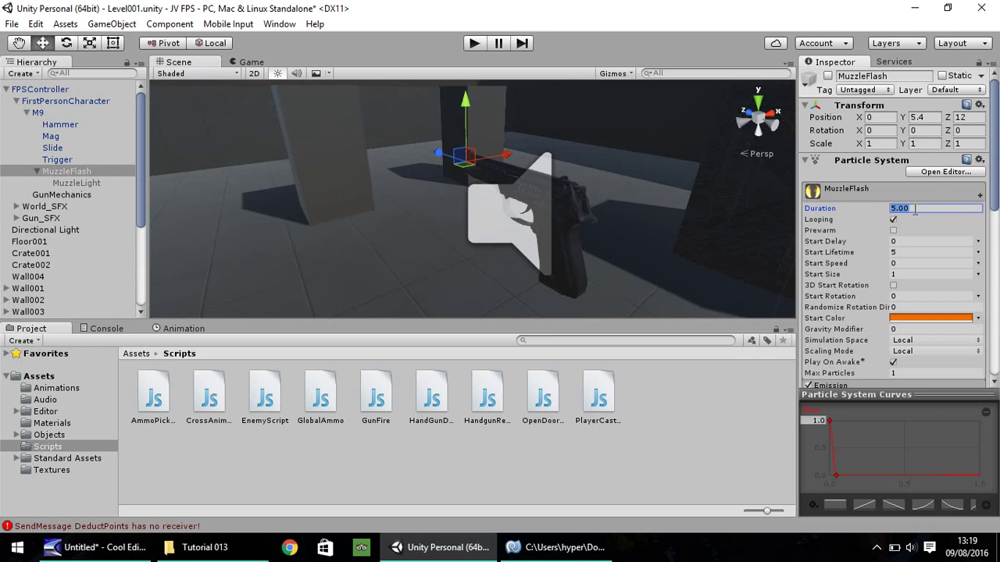
text(0.1)
Step: Playtest the level, collecting ammo and firing the handgun to check the shortened muzzle flash, and stop the game
click(473, 43)
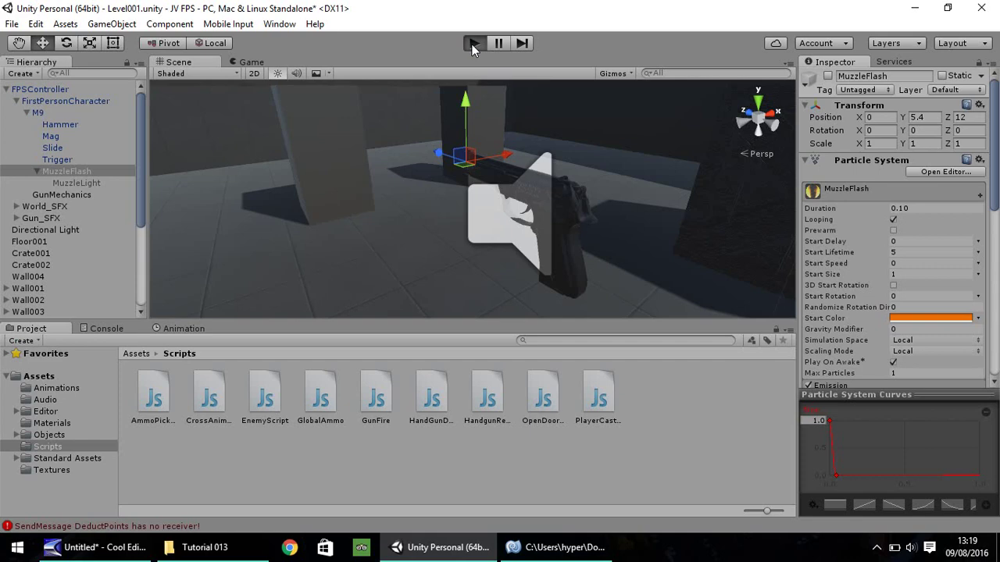
click(473, 44)
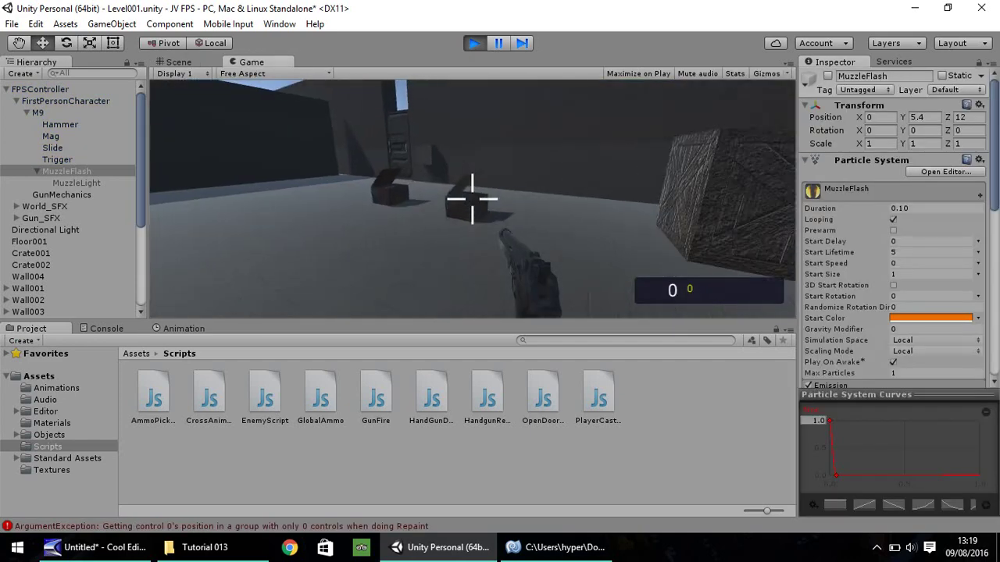
key(w)
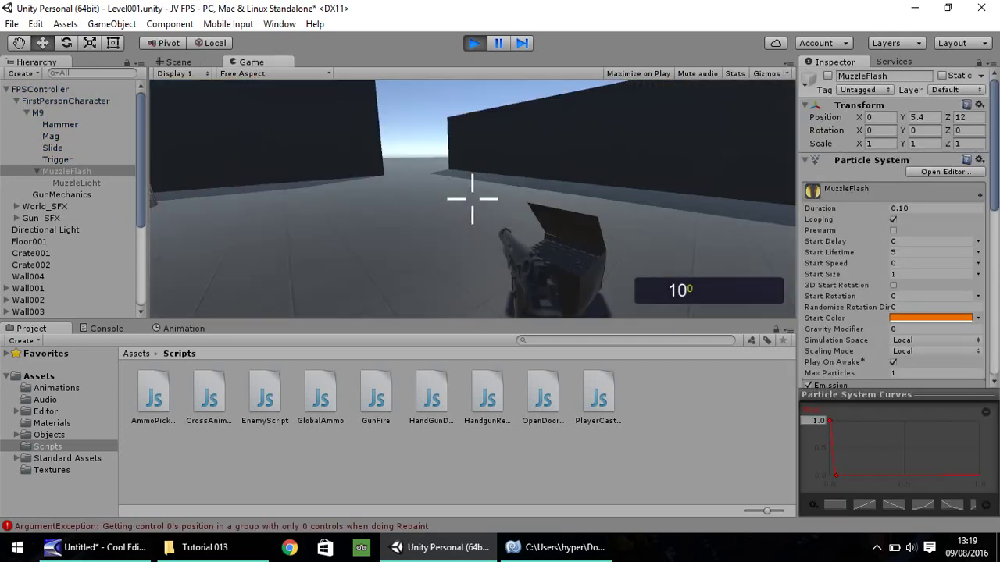
click(472, 199)
click(472, 198)
click(472, 198)
click(471, 187)
key(ctrl+p)
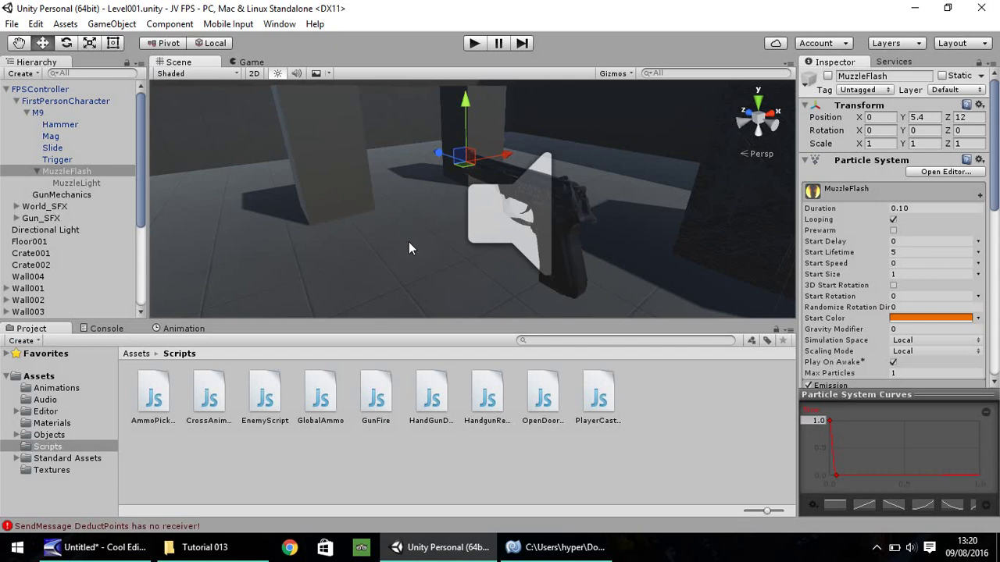
Step: Set the scene's skybox to None in the Lighting settings, review the ambient source options, and close the settings
right_drag(408, 248, 390, 219)
key(s)
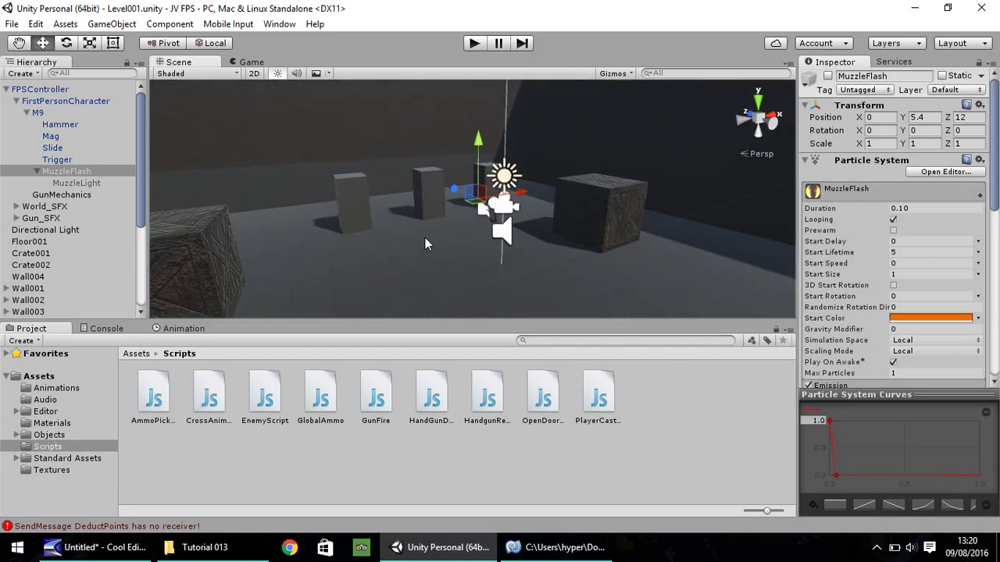
click(279, 24)
click(300, 345)
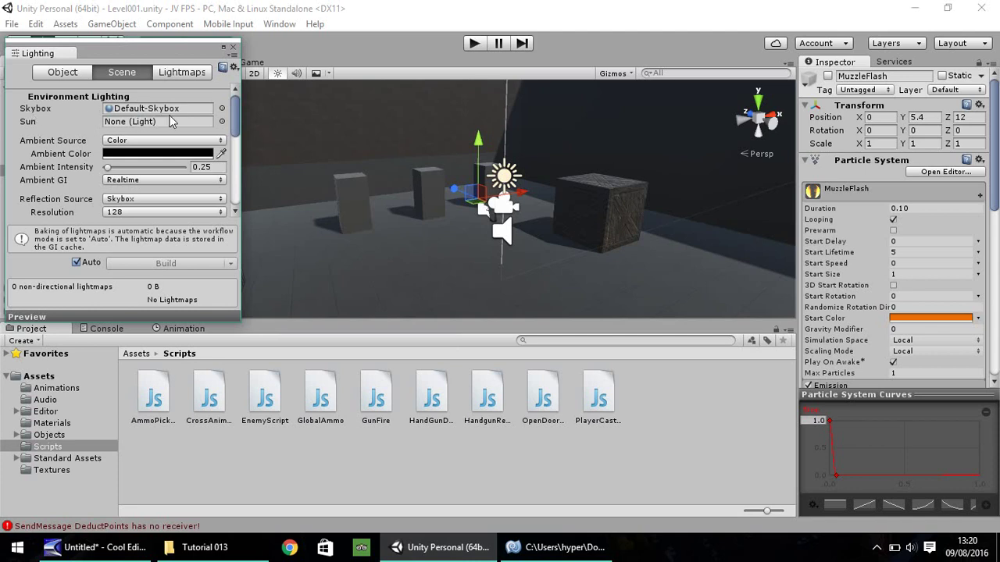
click(221, 109)
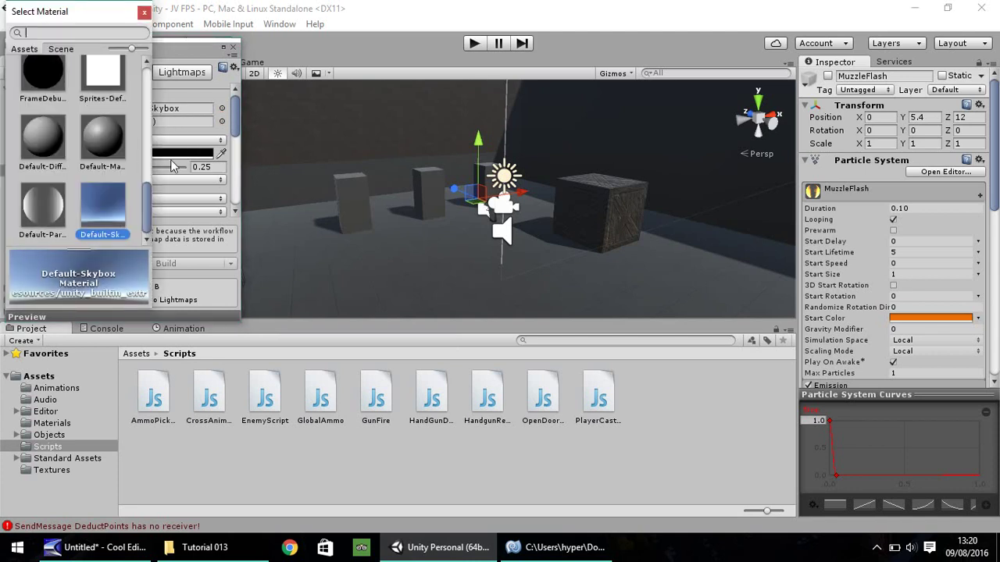
drag(146, 225, 148, 86)
click(43, 103)
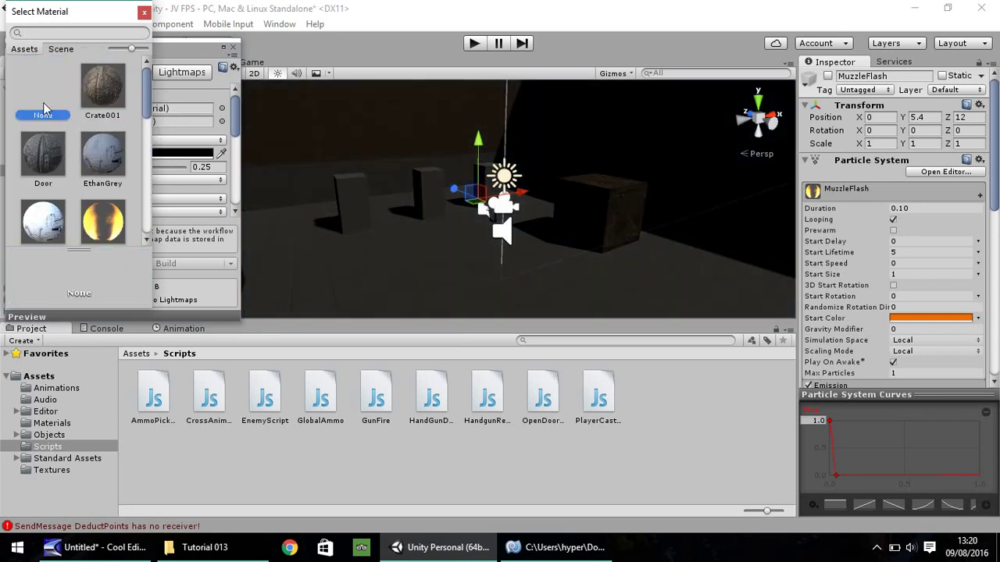
click(144, 12)
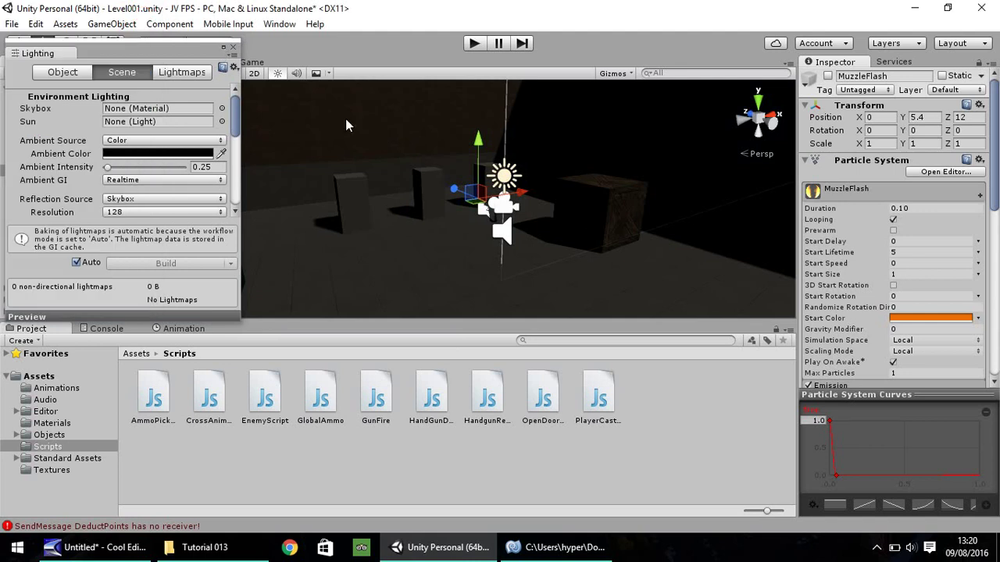
click(140, 140)
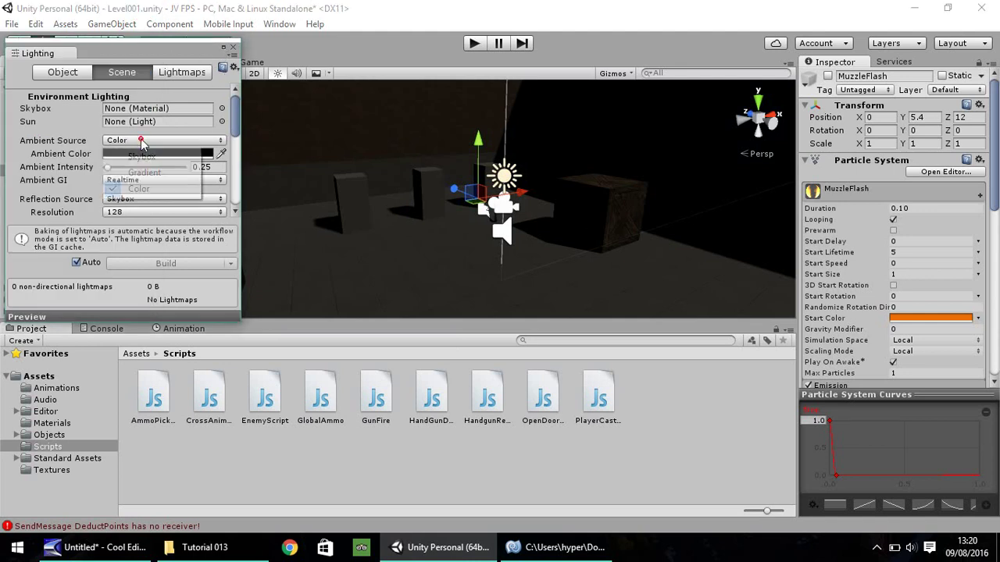
click(233, 48)
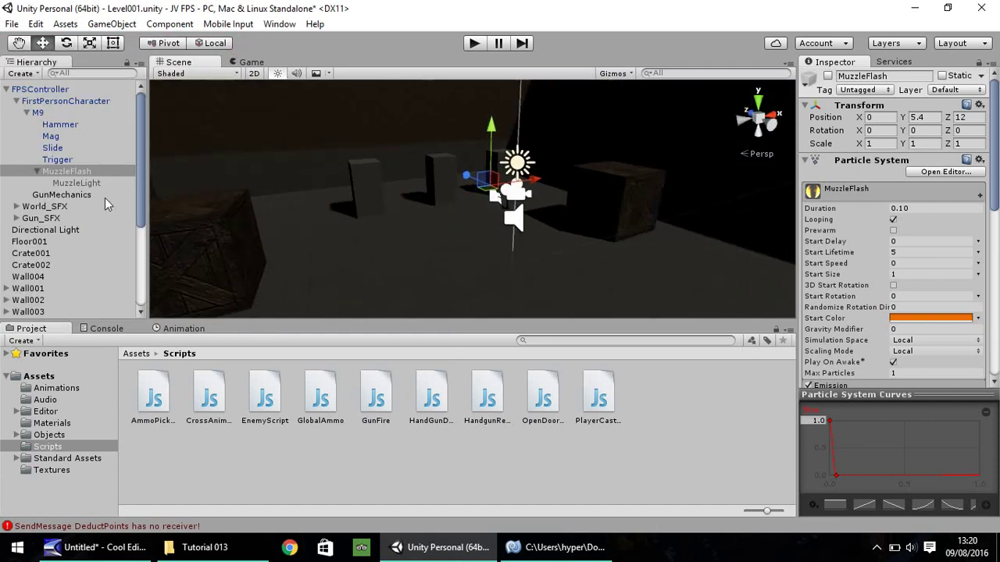
Step: Replace the Directional Light with a new point light and raise it to about Y 4.96
click(76, 229)
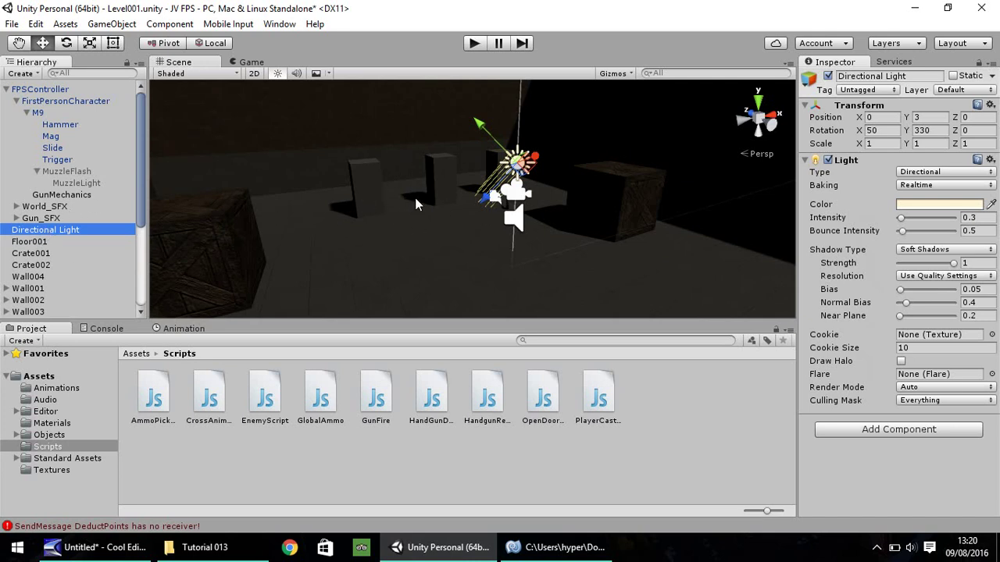
key(Delete)
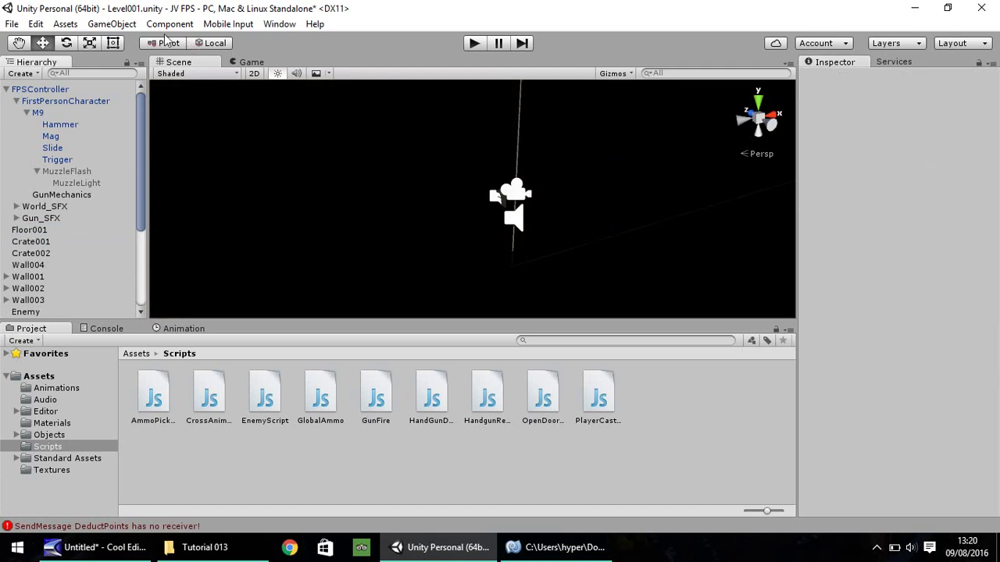
click(112, 24)
mouse_move(135, 106)
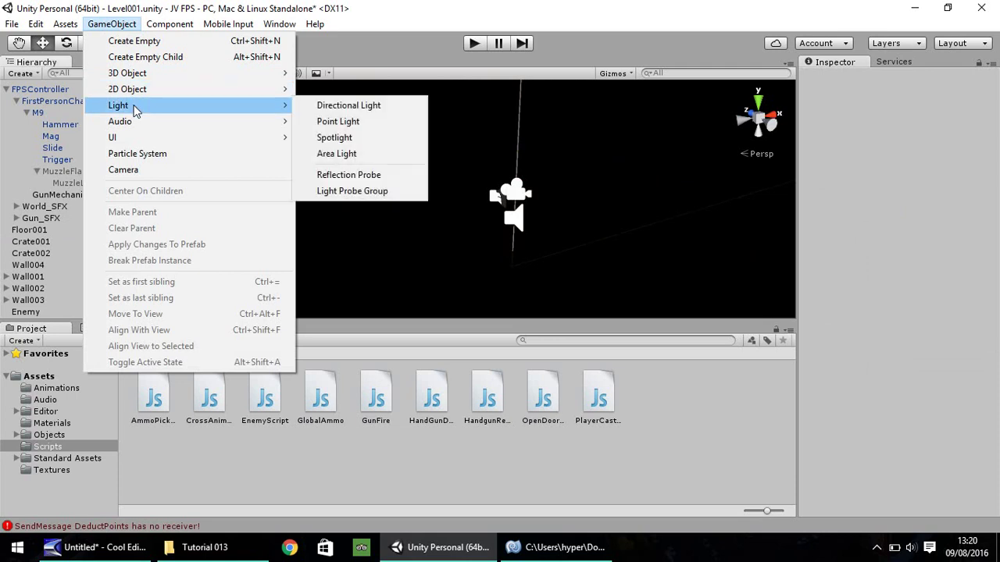
click(367, 121)
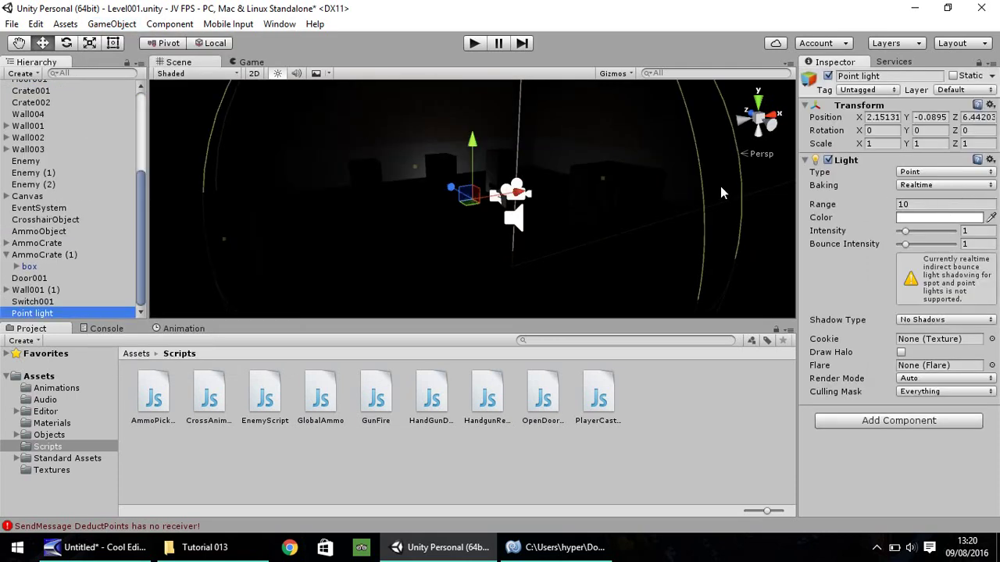
drag(471, 144, 463, 71)
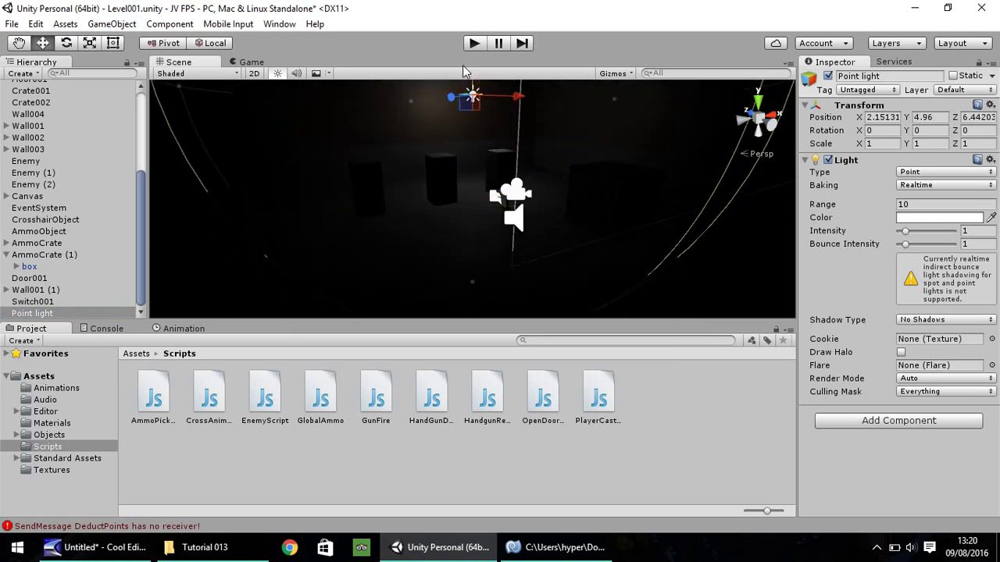
Step: Set the point light's range to 20 and its color to light grey, about B5B5B5
click(910, 204)
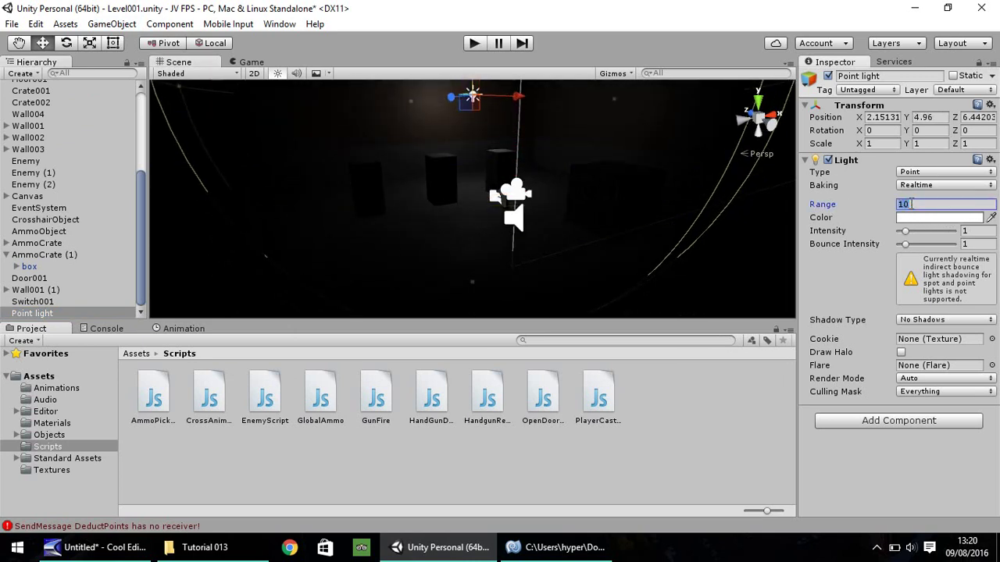
text(20)
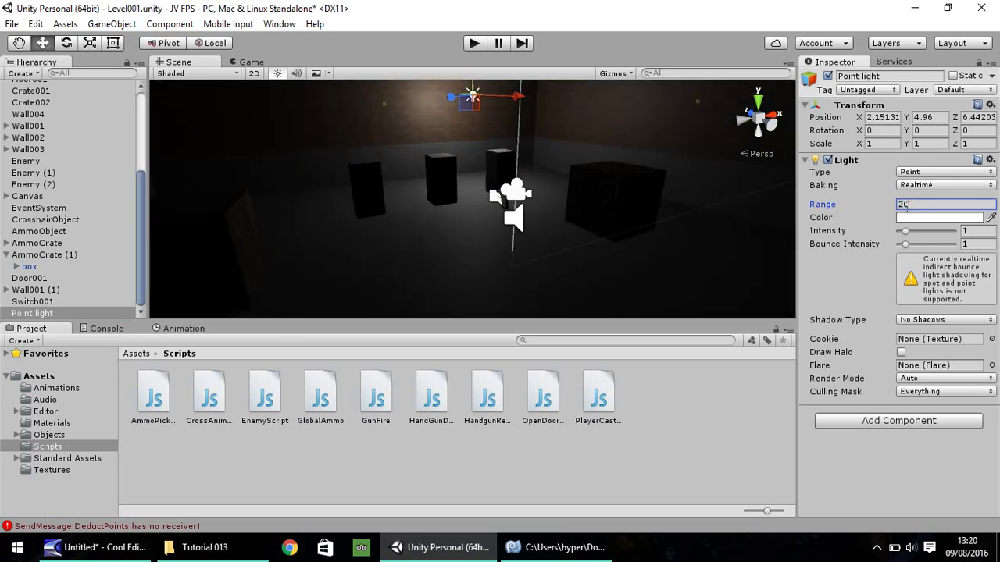
click(916, 217)
click(148, 111)
mouse_move(34, 111)
mouse_down()
mouse_move(44, 111)
mouse_move(32, 107)
mouse_up()
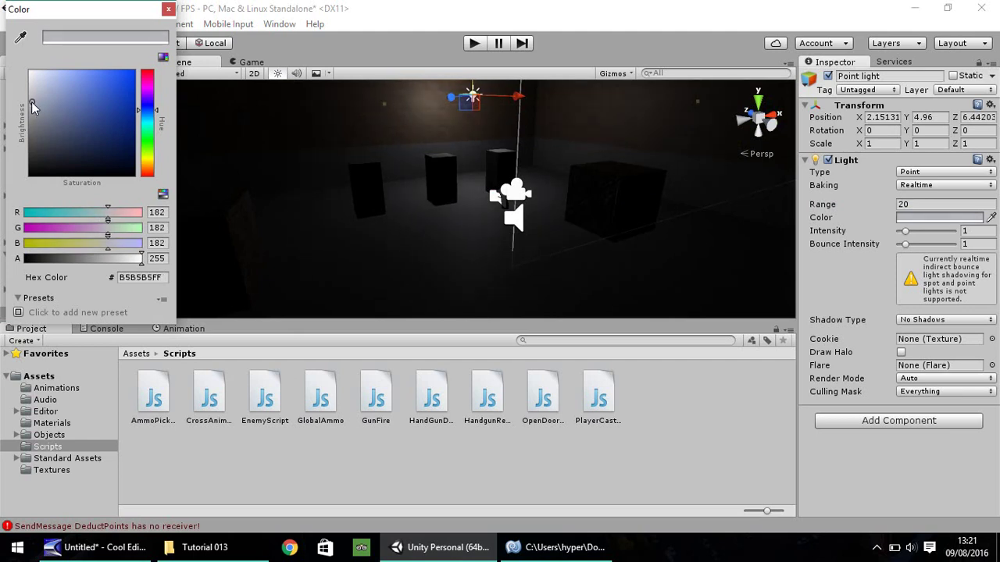
click(168, 9)
Step: Locate the albedo texture of the lit back wall's Wall_10x5 material and duplicate the Wall002 texture
right_drag(398, 157, 447, 179)
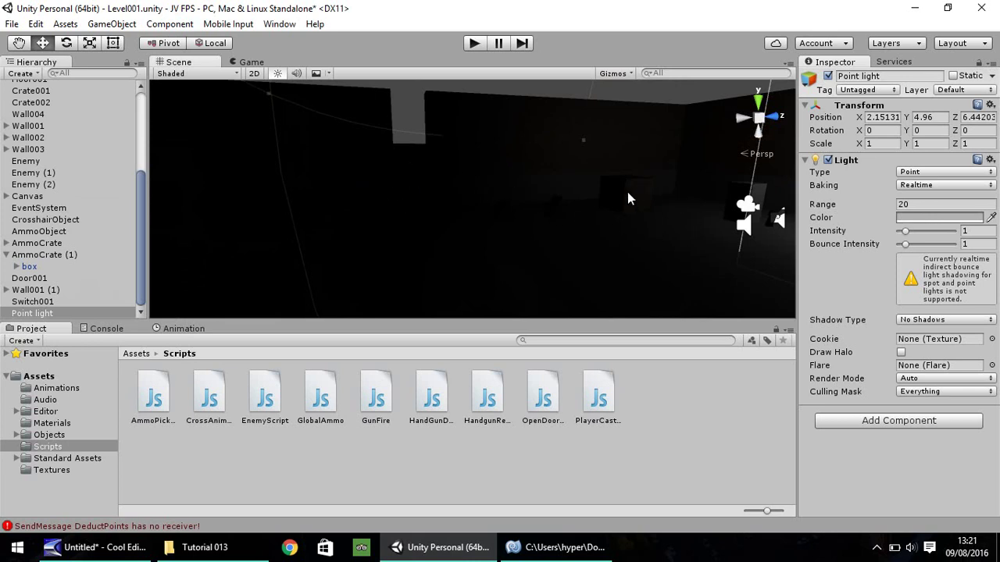
right_drag(609, 225, 695, 222)
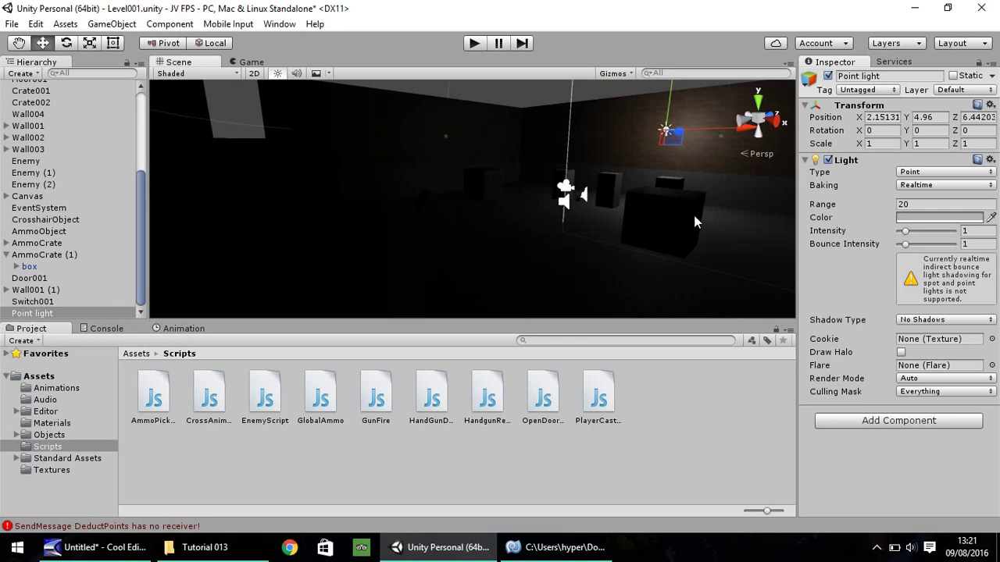
click(631, 141)
click(625, 141)
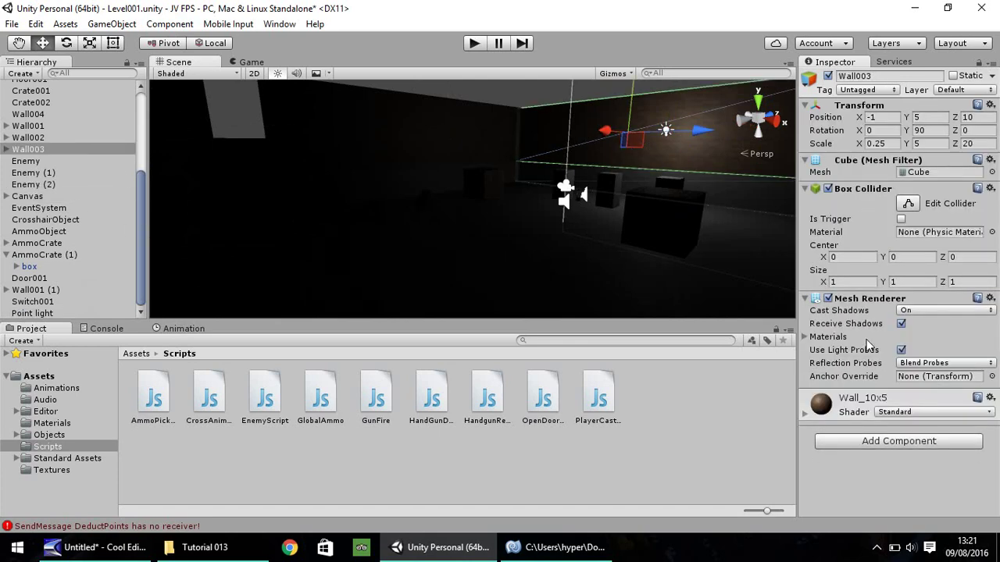
click(806, 413)
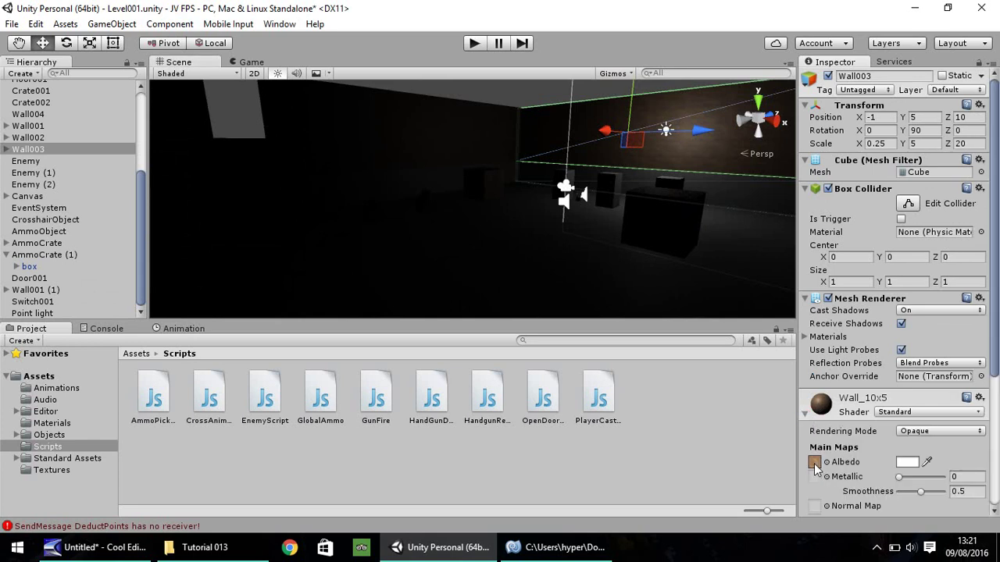
click(815, 462)
click(529, 392)
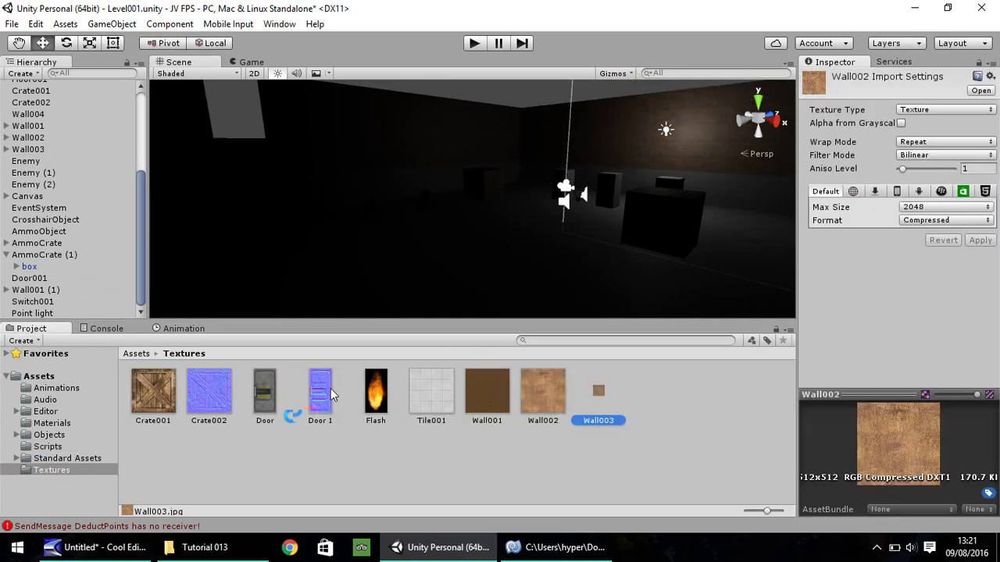
Step: Change the duplicated wall texture's type to Normal map and apply the import settings
click(957, 108)
click(900, 143)
click(982, 267)
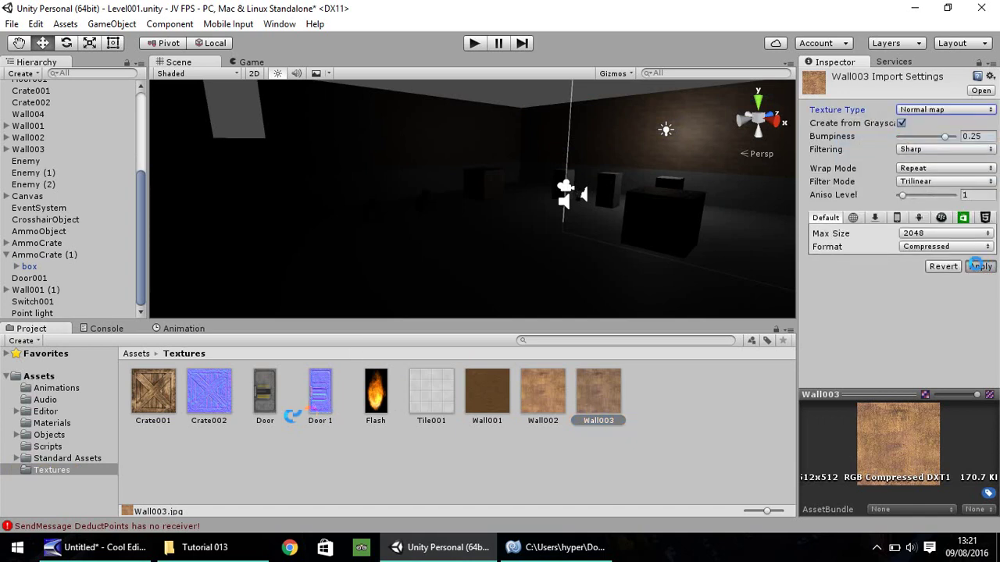
Step: Assign the new Wall003 normal map texture to the Normal Map of the wall's Wall_10x5 material
click(615, 145)
click(679, 166)
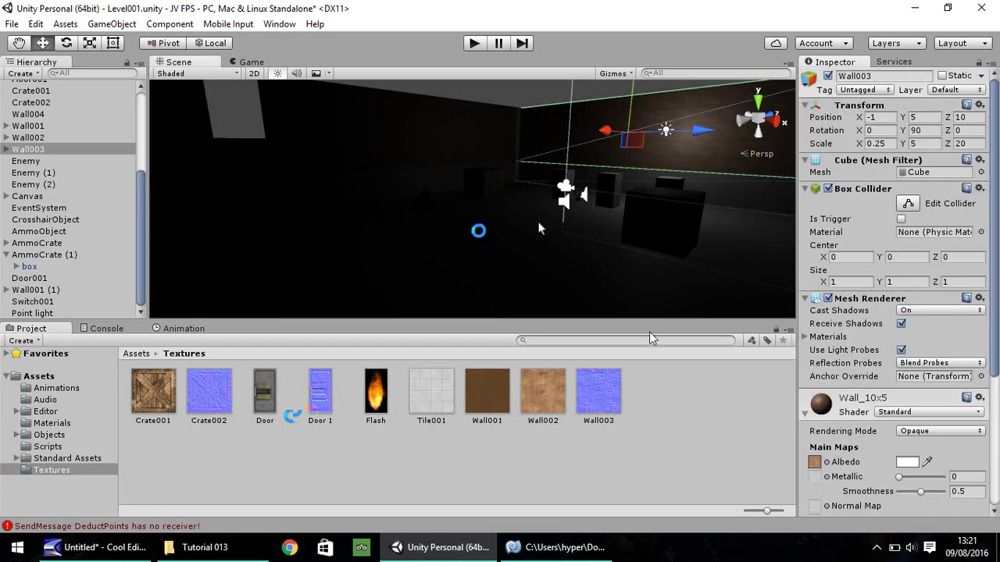
scroll(833, 371, down, 5)
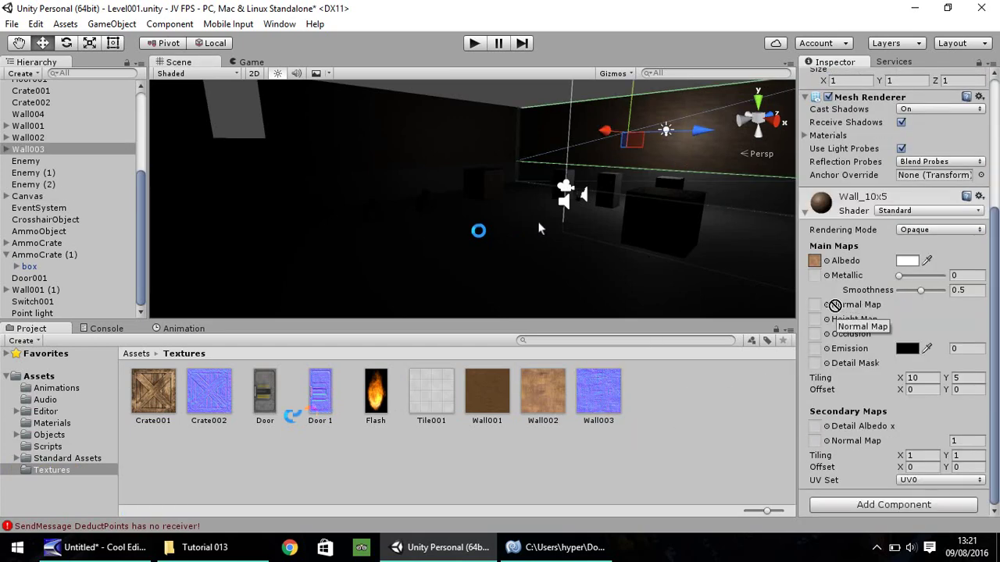
drag(826, 310, 816, 307)
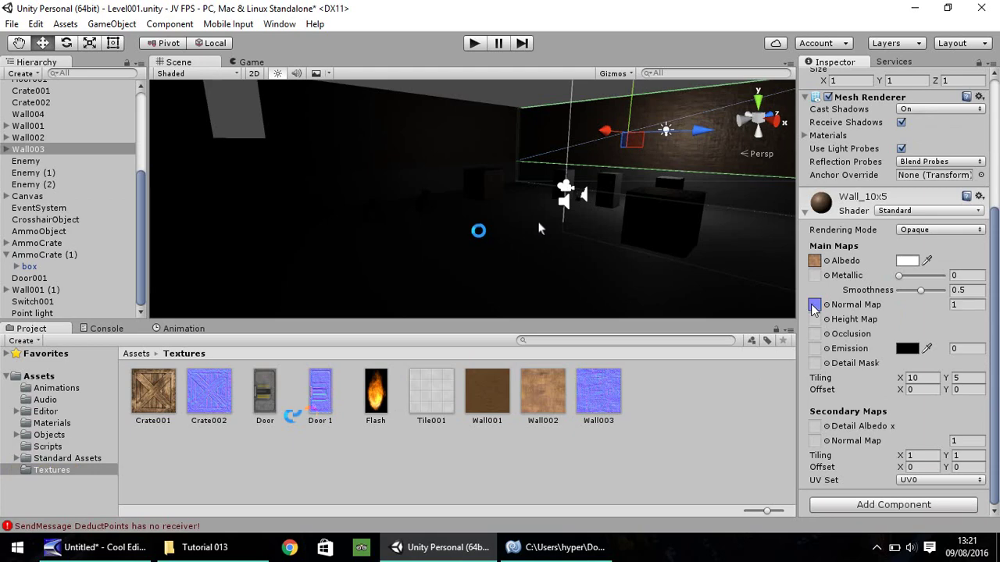
Step: Duplicate the Tile001 texture, change the copy's texture type to Normal map and apply the import settings
click(721, 193)
click(596, 264)
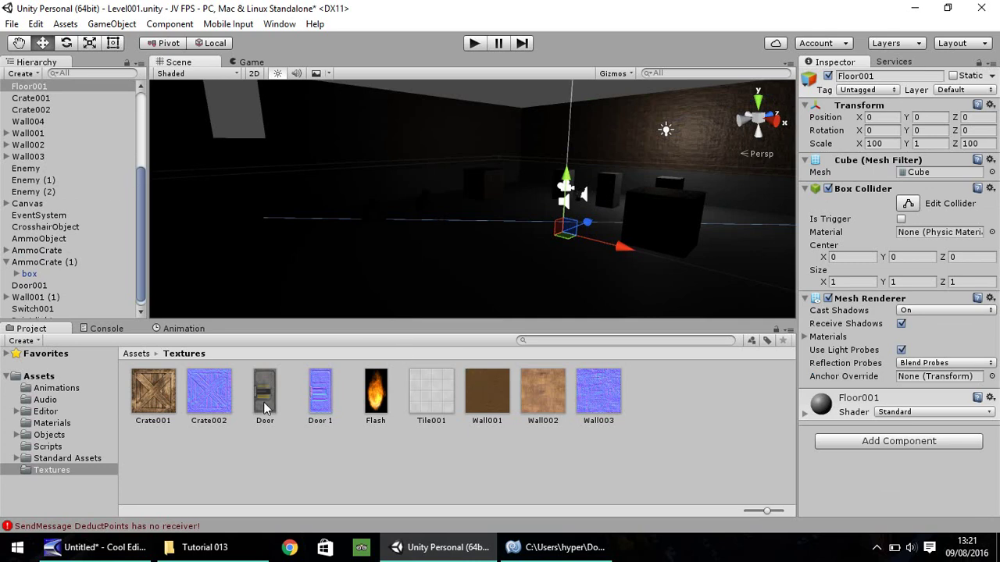
click(438, 391)
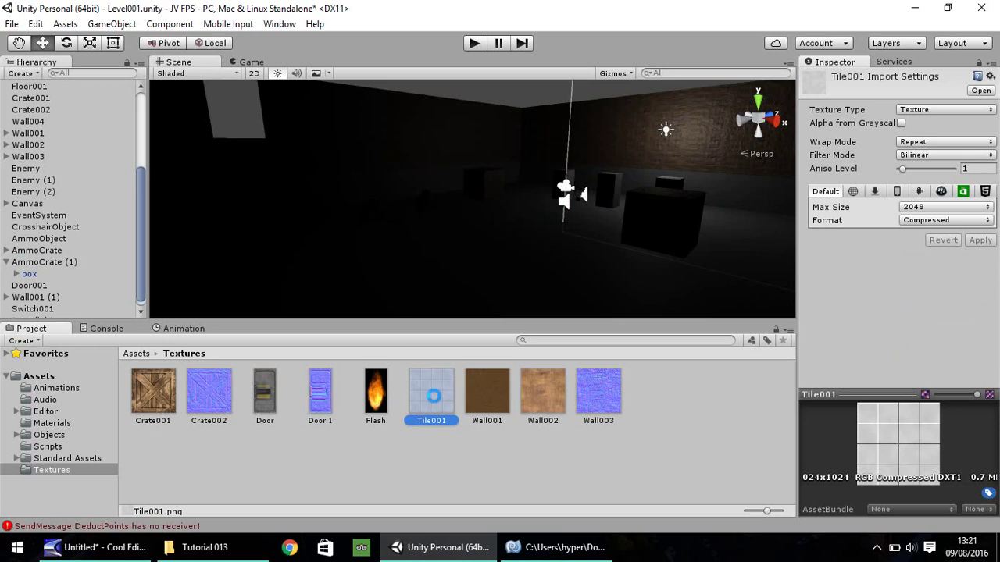
key(ctrl+d)
click(939, 112)
click(915, 140)
click(978, 267)
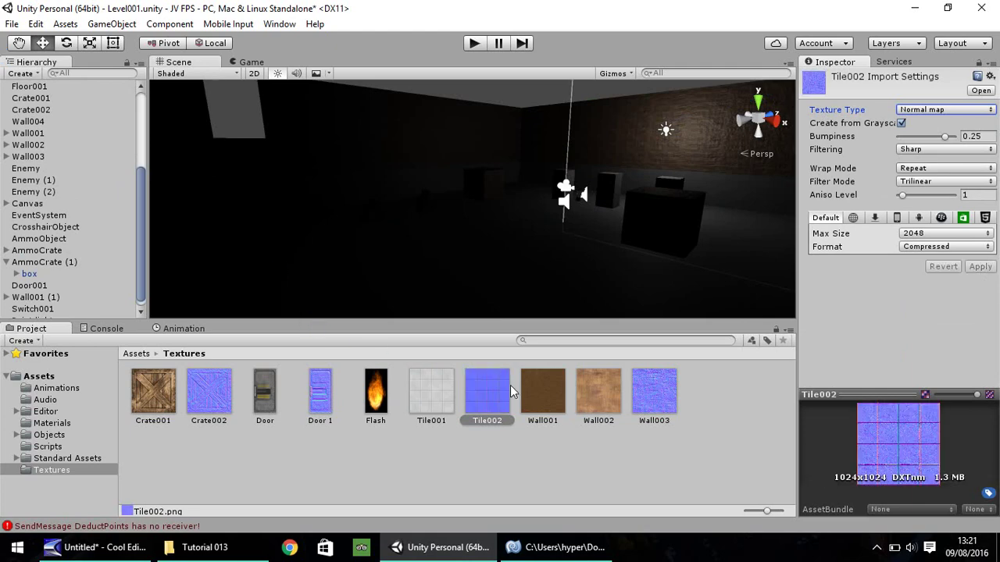
Step: Assign the Tile002 normal map to the Normal Map of the Floor001 material and play-test the level
click(516, 298)
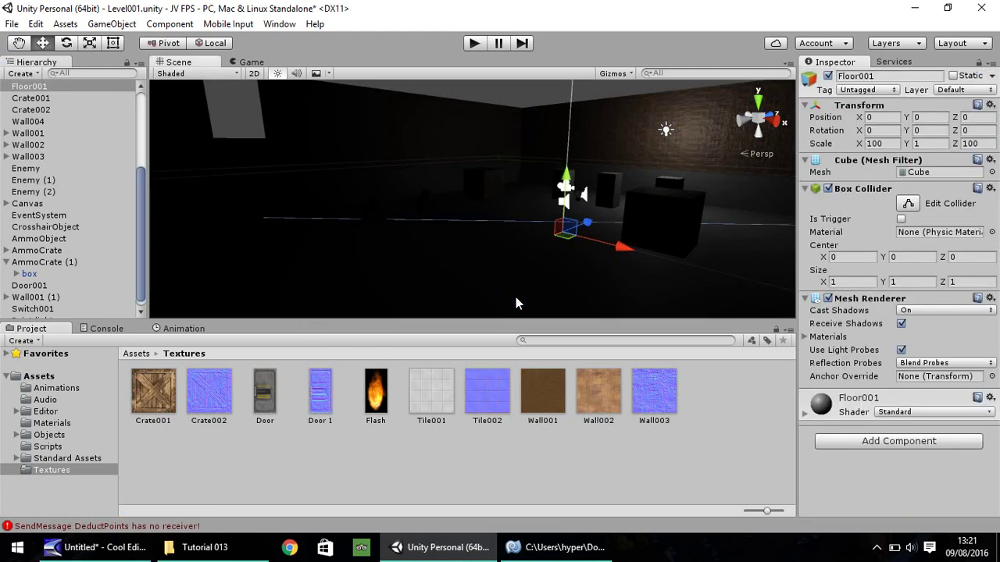
click(804, 415)
scroll(869, 368, down, 5)
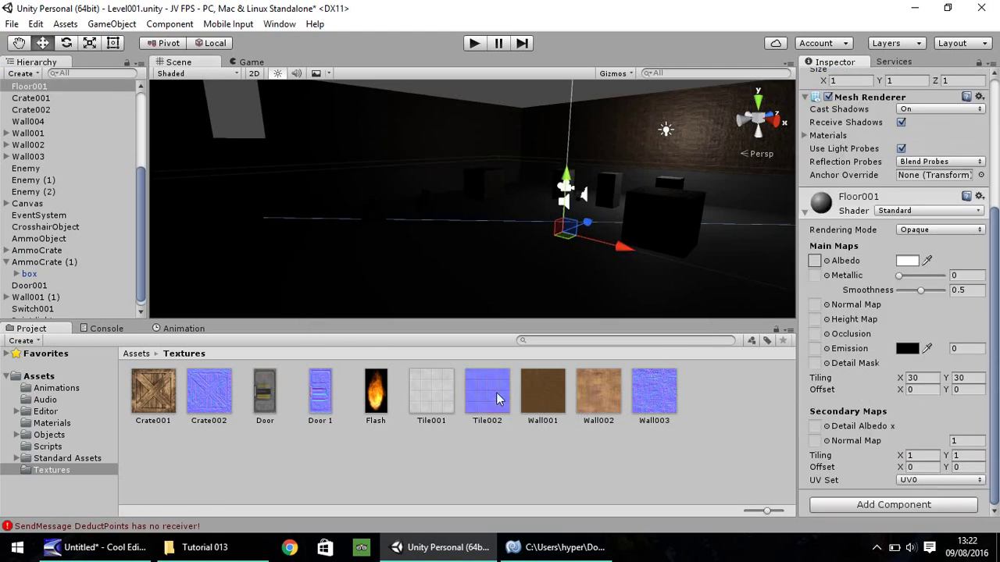
drag(490, 390, 815, 306)
click(474, 44)
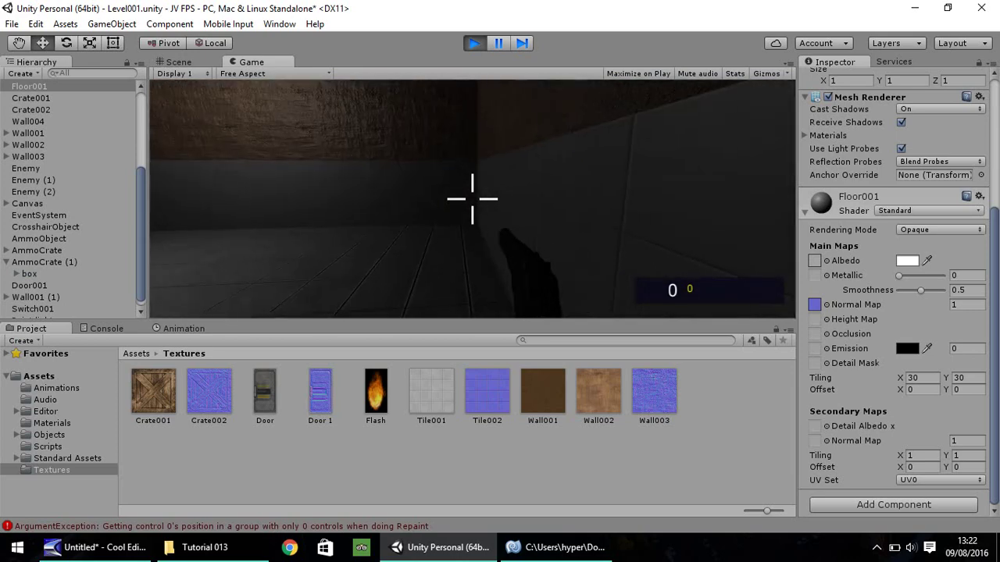
key(ctrl+p)
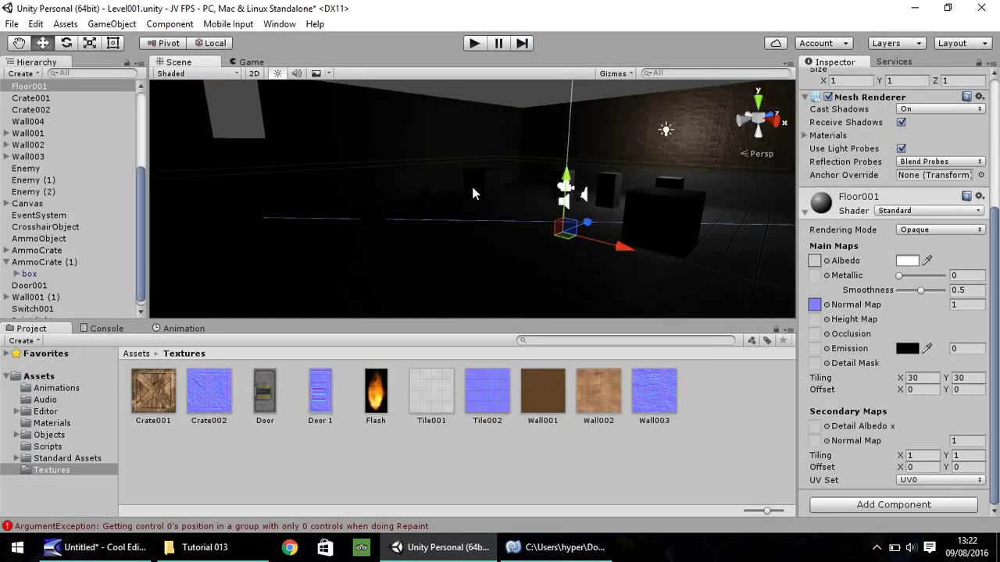
Step: Assign the Tile002 normal map to the Normal Map of the LowerWall_10x10 material on Wall003's lower wall
click(721, 193)
click(719, 192)
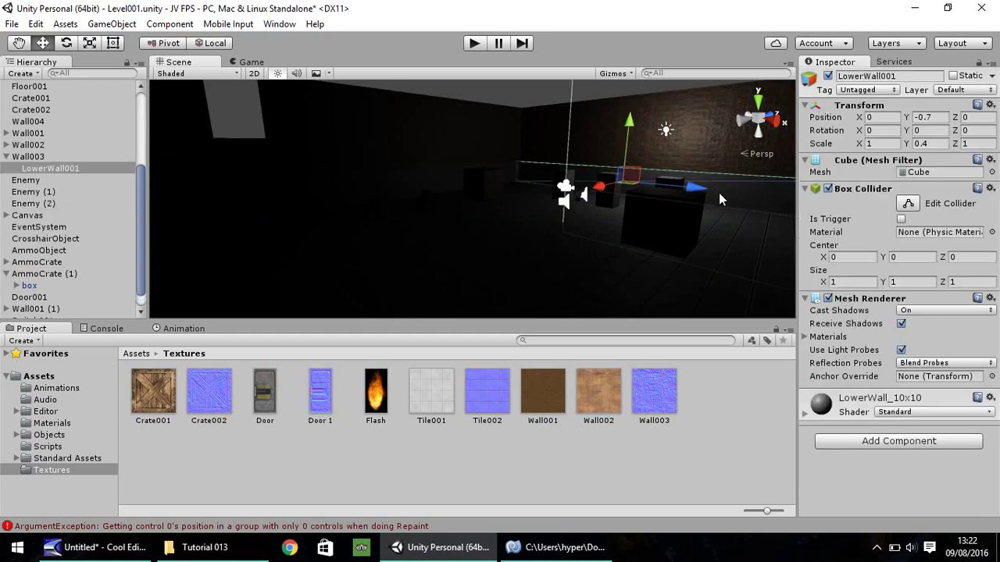
click(804, 407)
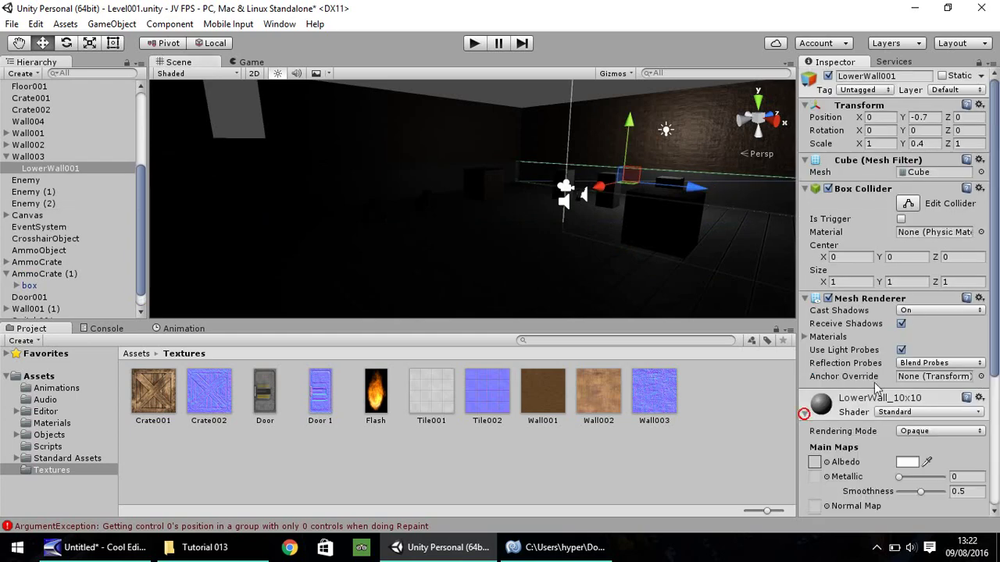
scroll(874, 382, down, 4)
drag(481, 389, 815, 334)
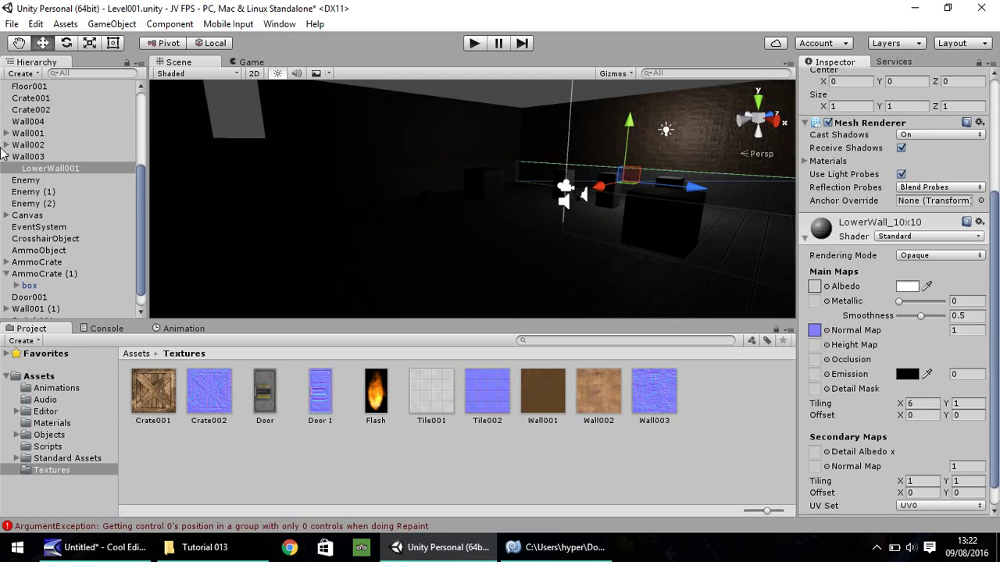
Step: Duplicate the point light and move the copy along the Z axis to about -12.06, at the other end of the room
click(665, 131)
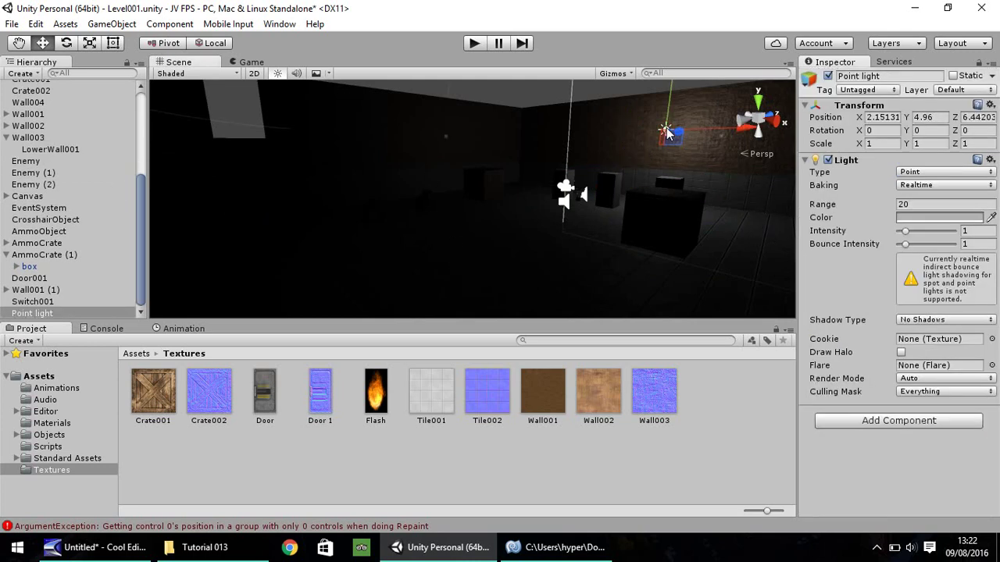
click(38, 313)
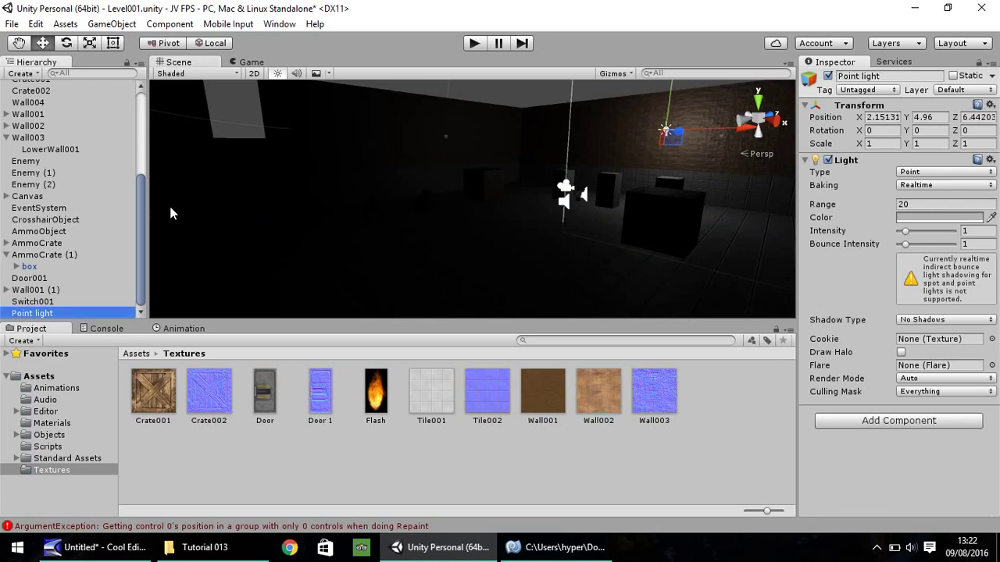
key(ctrl+d)
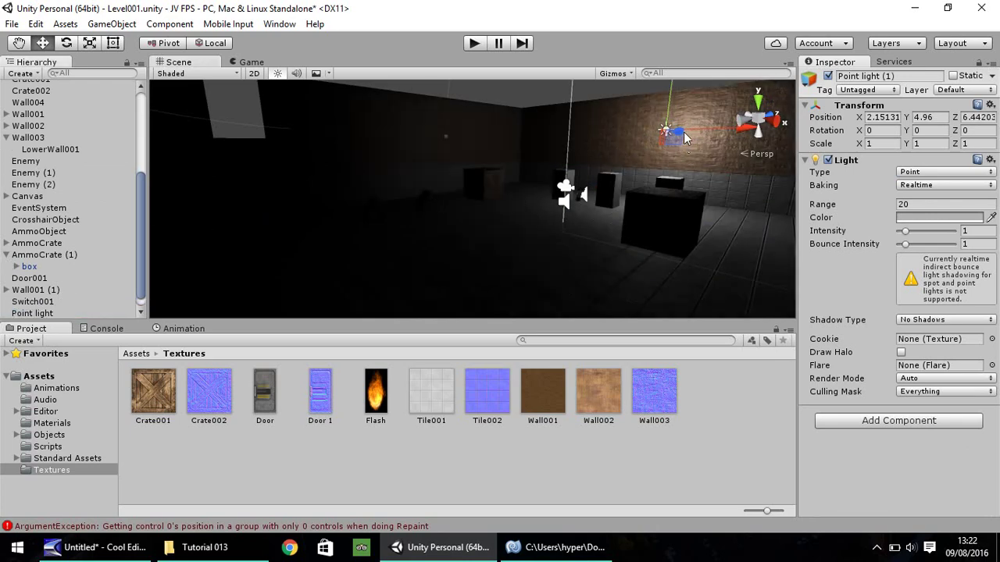
drag(684, 132, 589, 145)
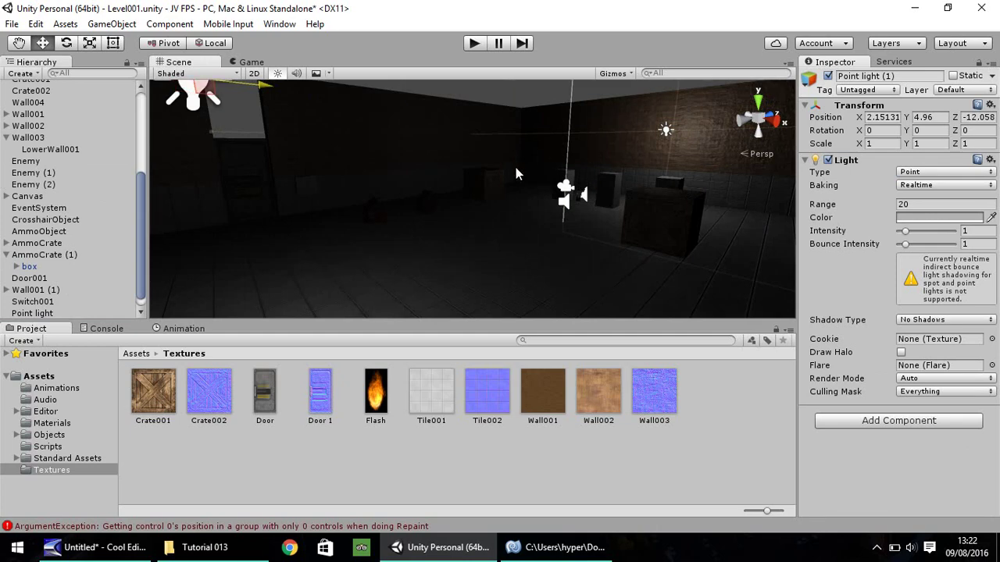
key(f)
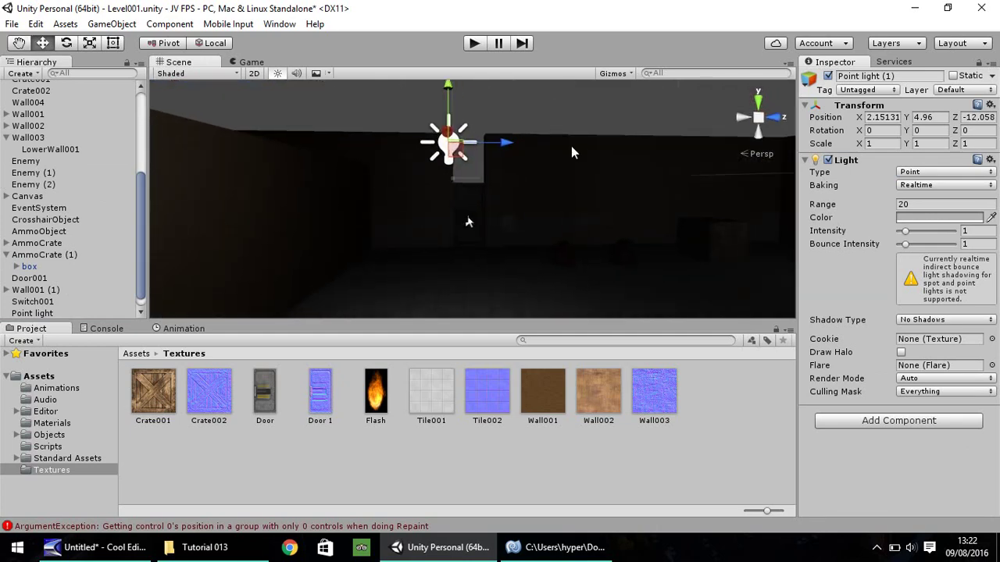
Step: Duplicate Floor001 and raise the copy to a Y position of 5.5 as a ceiling over the room
click(473, 284)
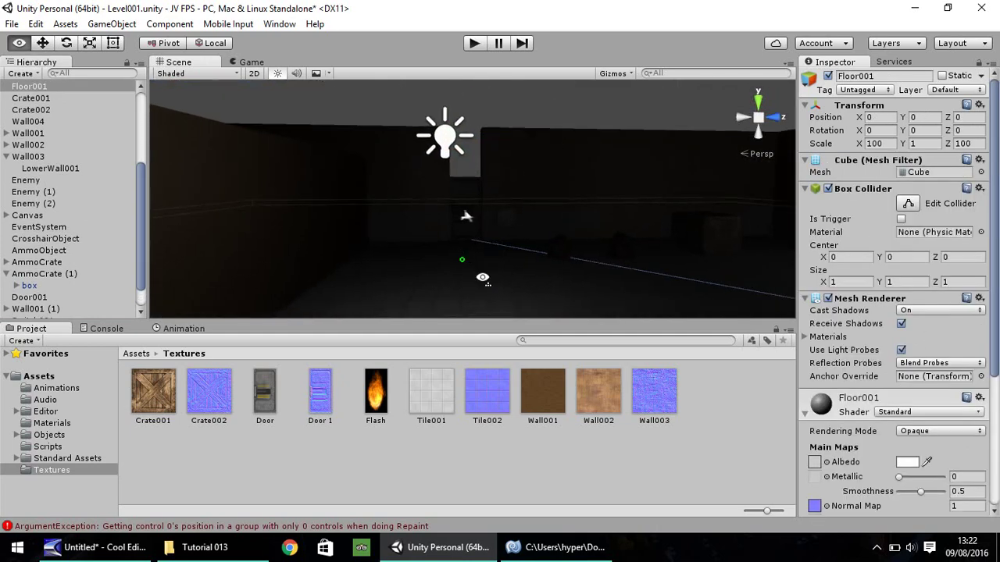
right_drag(476, 274, 545, 268)
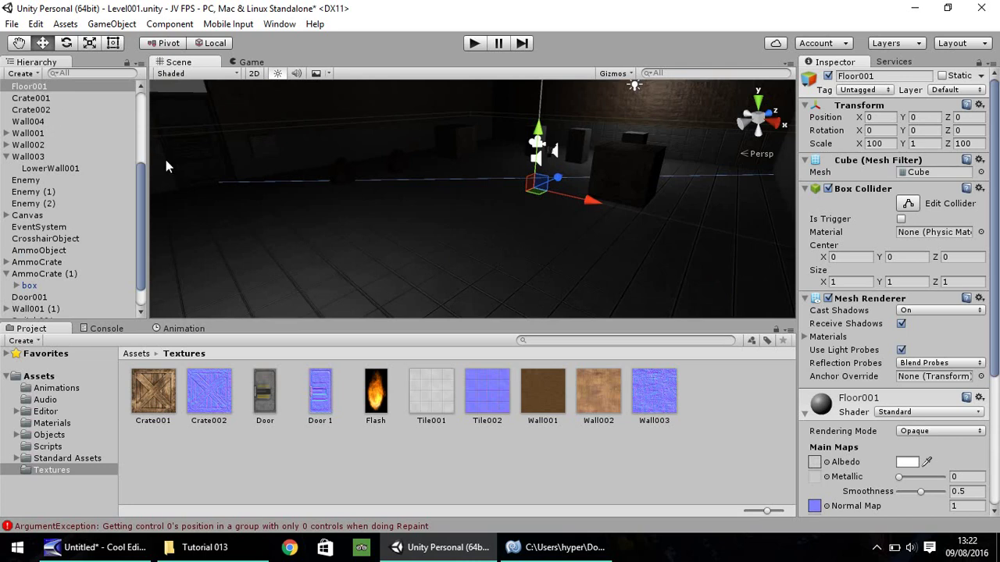
key(ctrl+d)
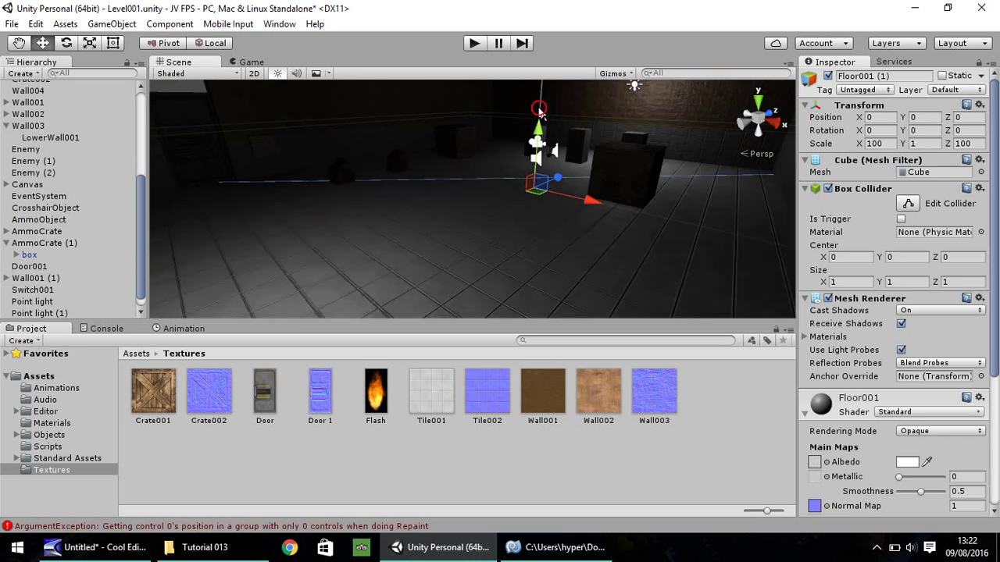
shift+click(541, 115)
click(453, 134)
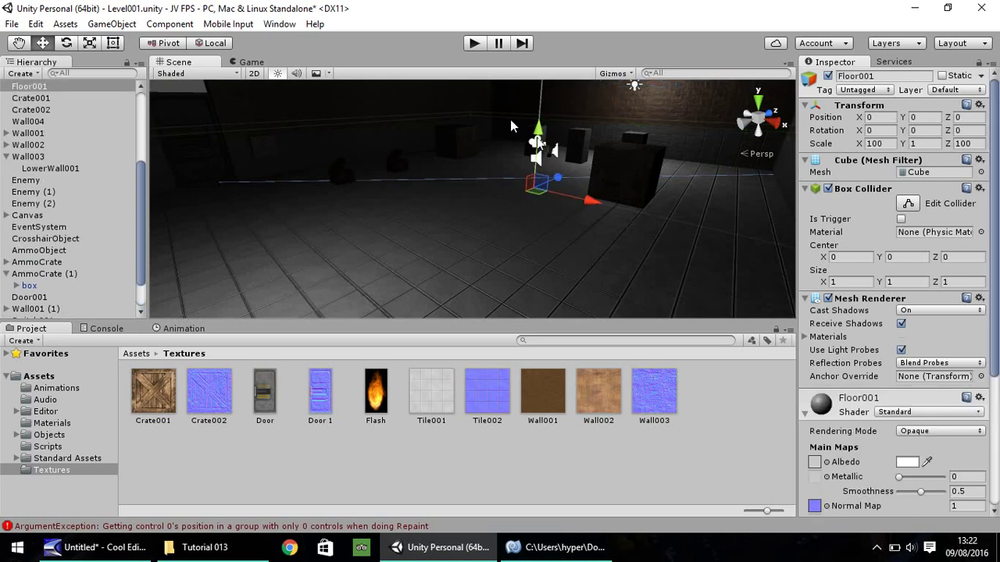
scroll(140, 238, down, 3)
click(55, 313)
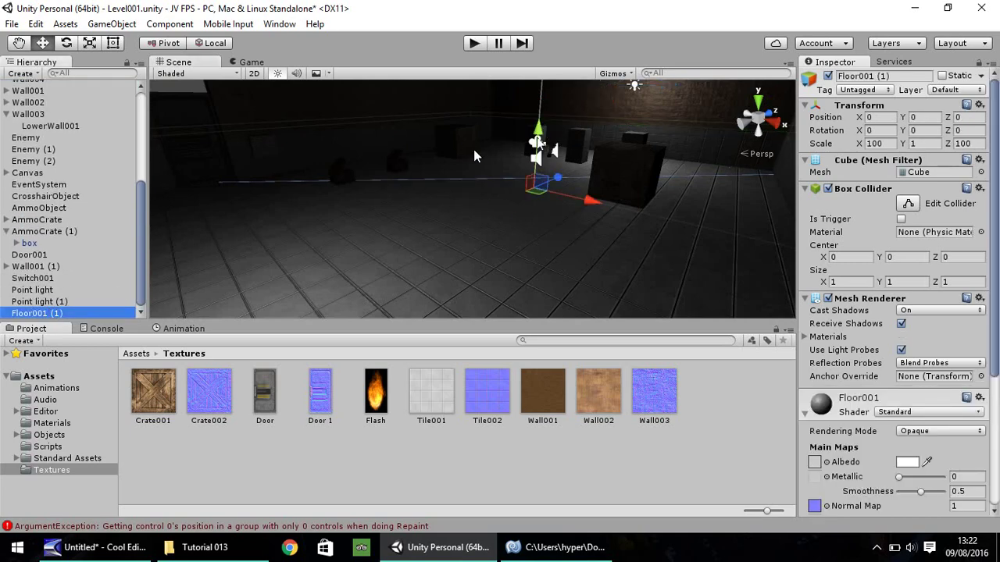
drag(533, 137, 524, 29)
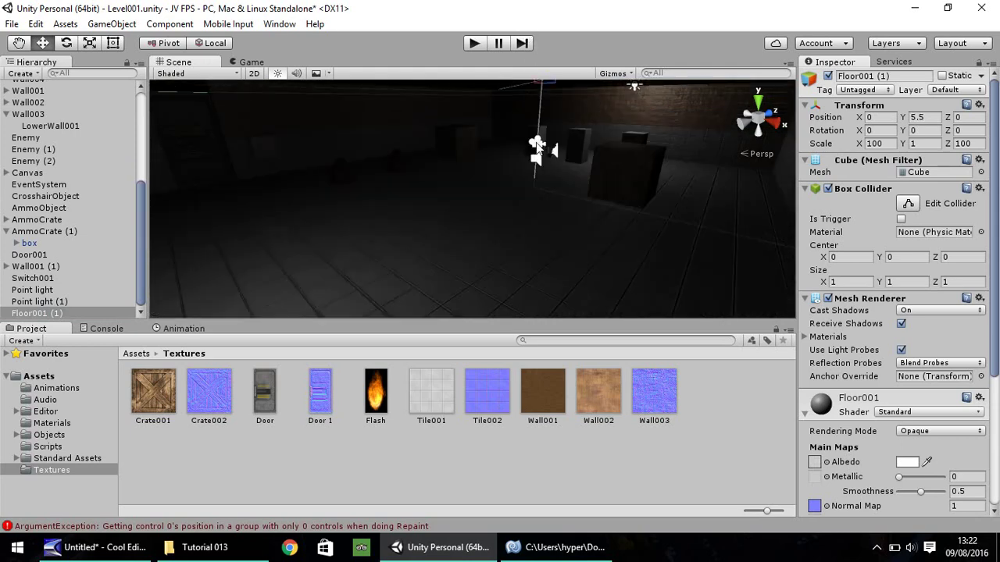
Step: Move both point lights together to X 0.15 and Y 4.46, below the ceiling, and play-test the lighting
right_drag(537, 152, 352, 121)
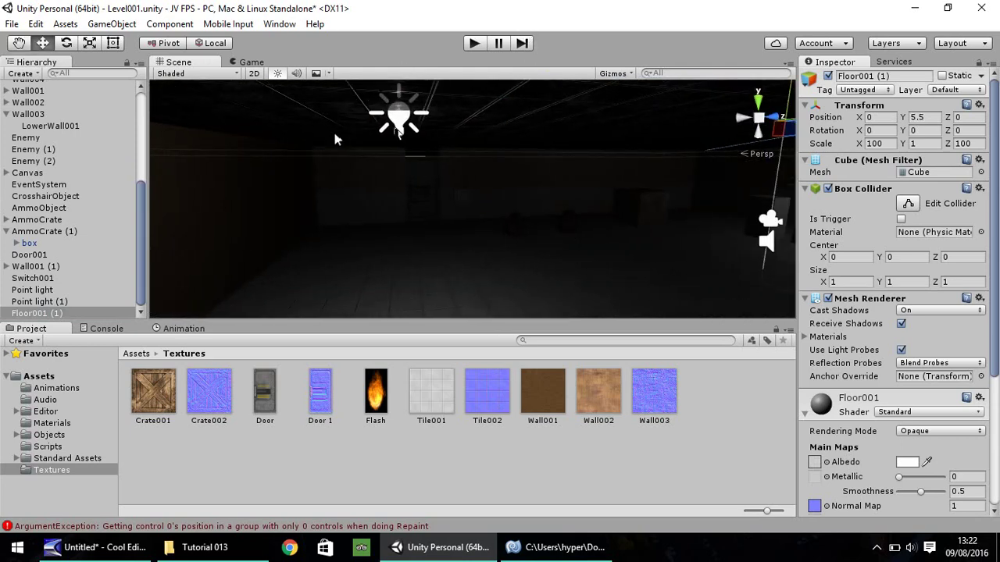
click(399, 125)
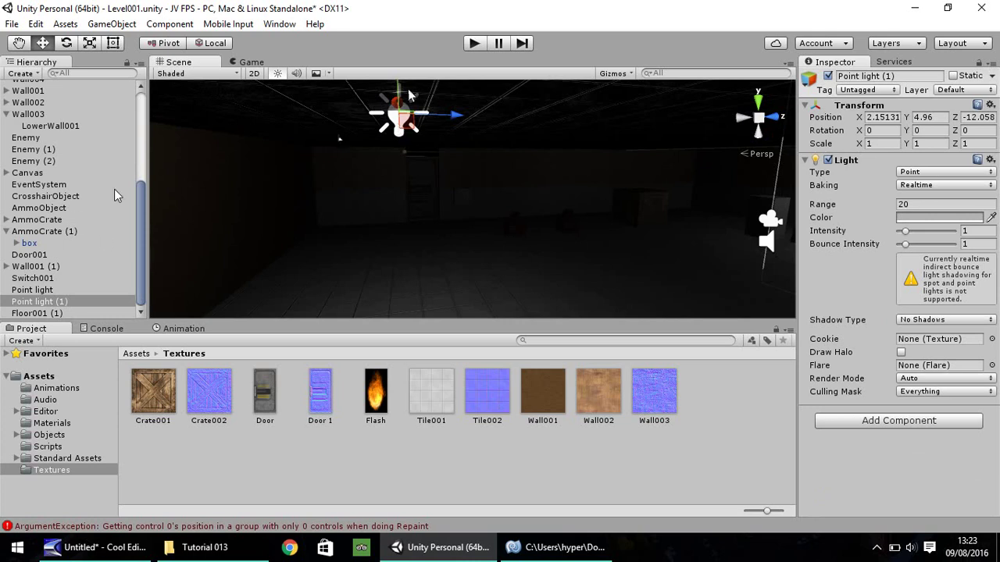
ctrl+click(47, 291)
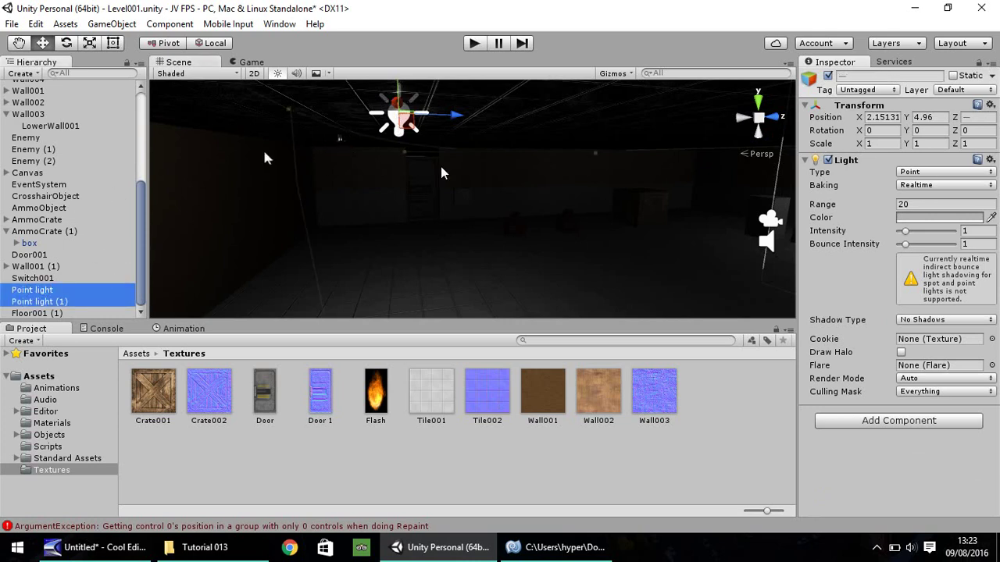
right_drag(264, 157, 352, 120)
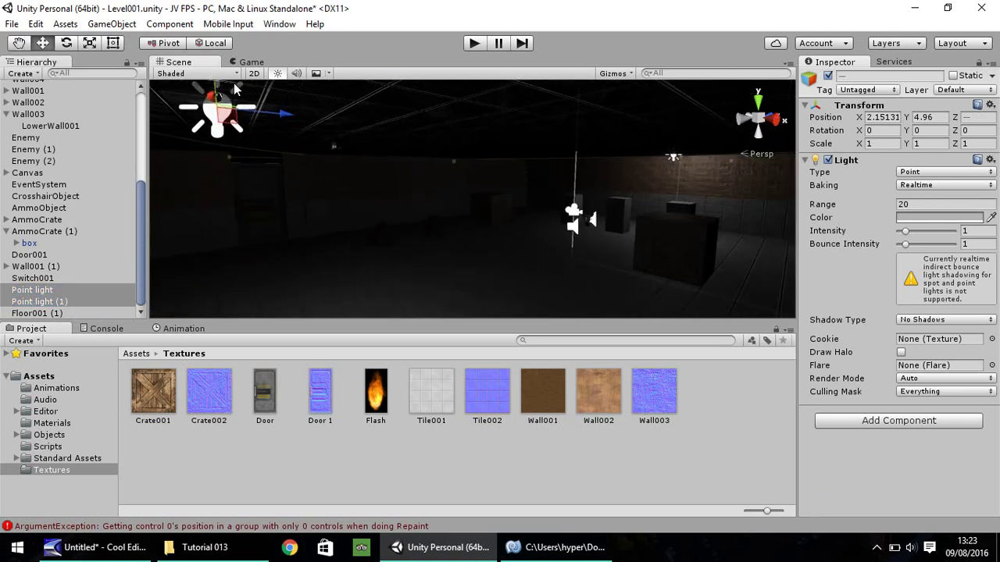
drag(234, 87, 219, 116)
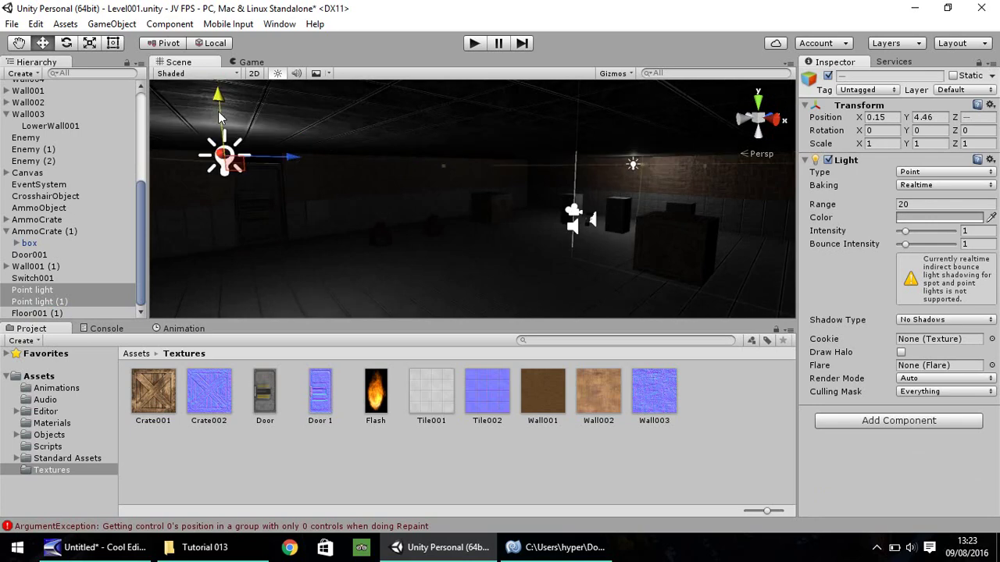
click(474, 44)
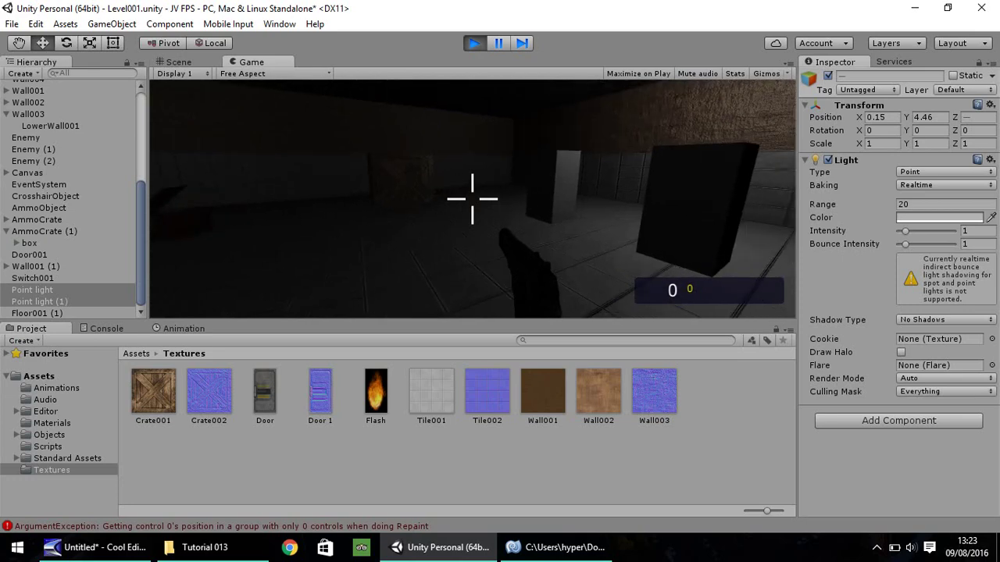
key(ctrl+p)
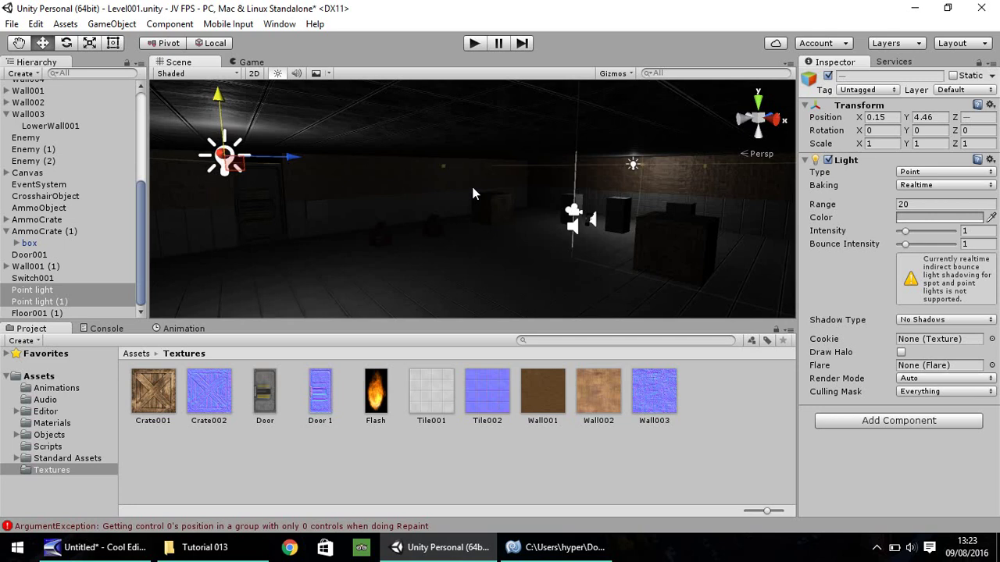
Step: Try adjusting the bumpiness of the Tile002 normal map and discard the unapplied import settings
click(499, 394)
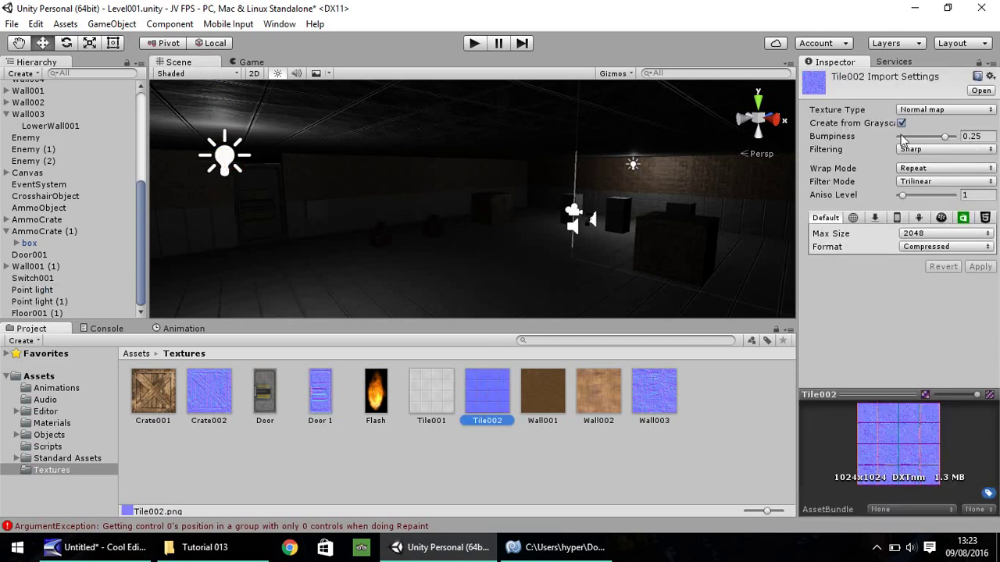
click(914, 150)
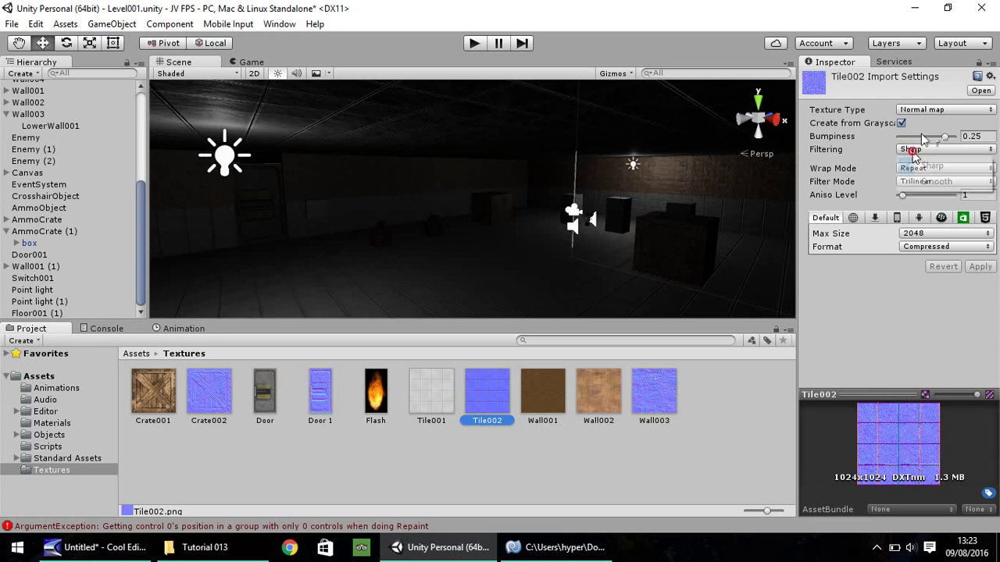
mouse_move(945, 137)
mouse_down()
mouse_move(957, 138)
mouse_move(891, 139)
mouse_move(936, 139)
mouse_up()
click(983, 139)
text(0.25)
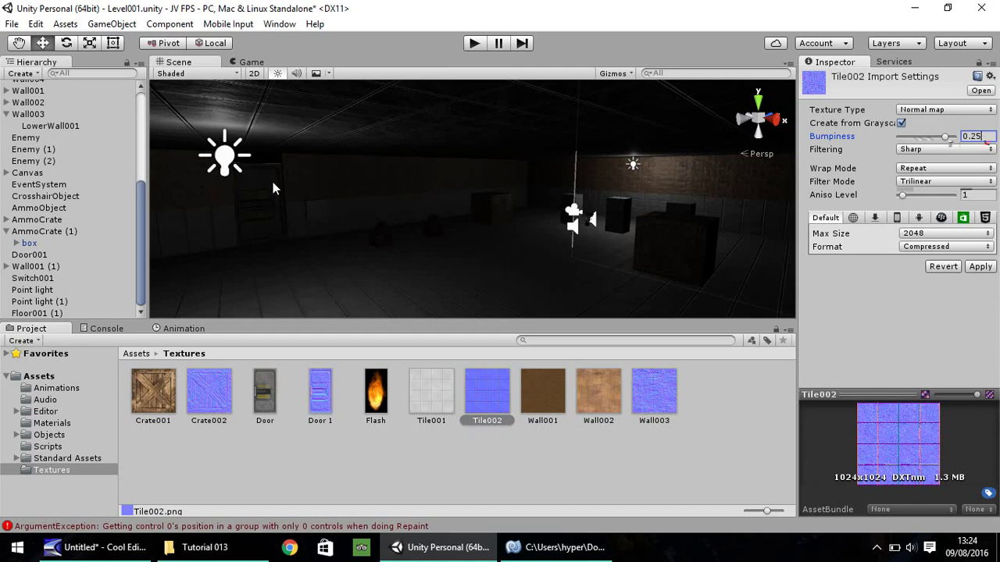
right_drag(470, 251, 379, 248)
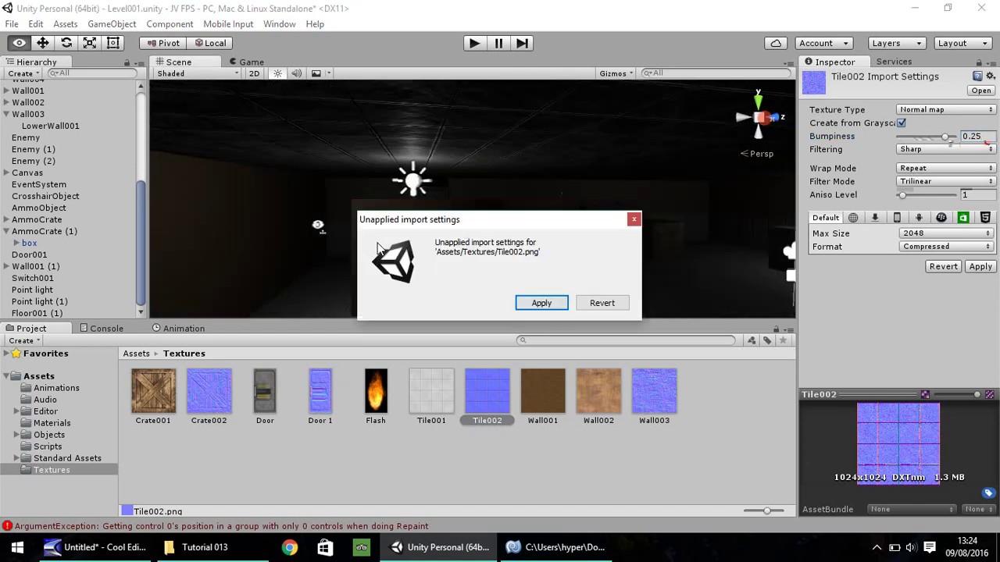
click(600, 304)
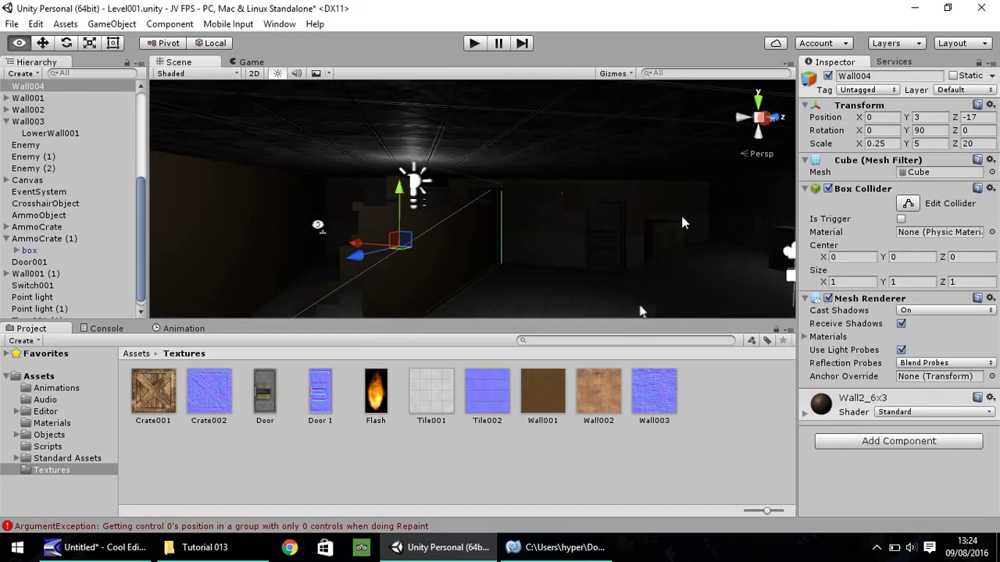
Step: Duplicate the Wall001 texture, change the copy's texture type to Normal map and apply the import settings
right_drag(359, 227, 325, 201)
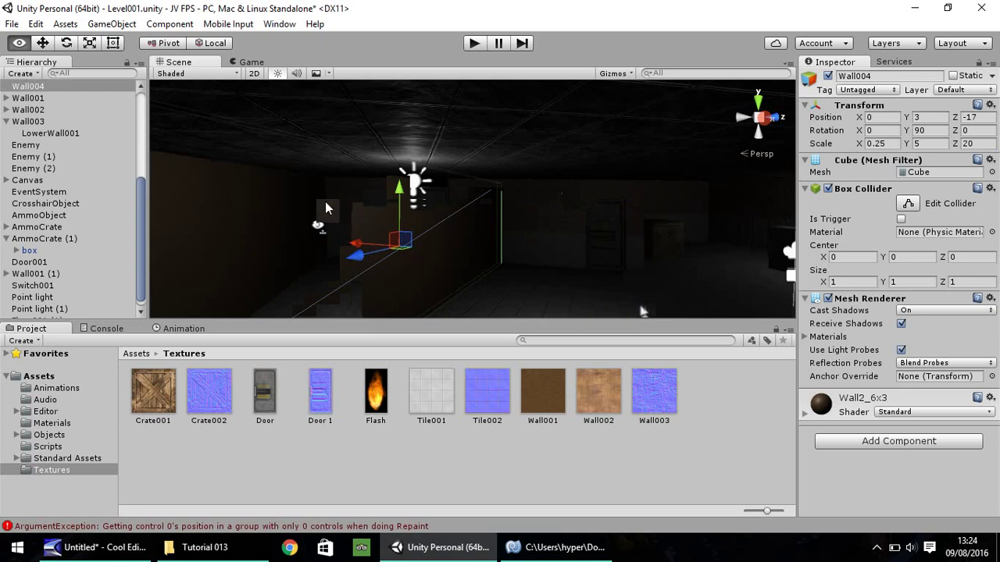
click(544, 395)
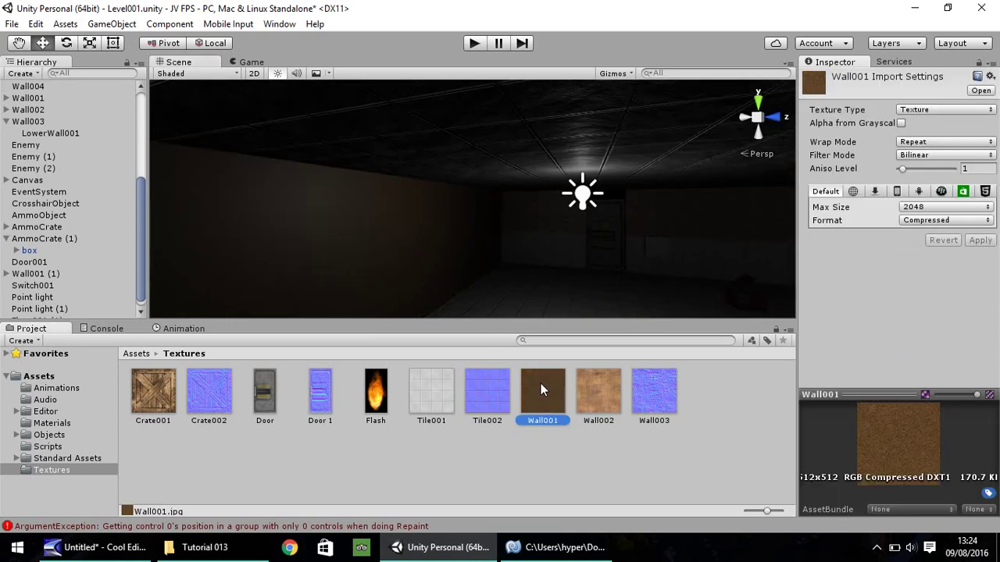
click(541, 394)
click(967, 158)
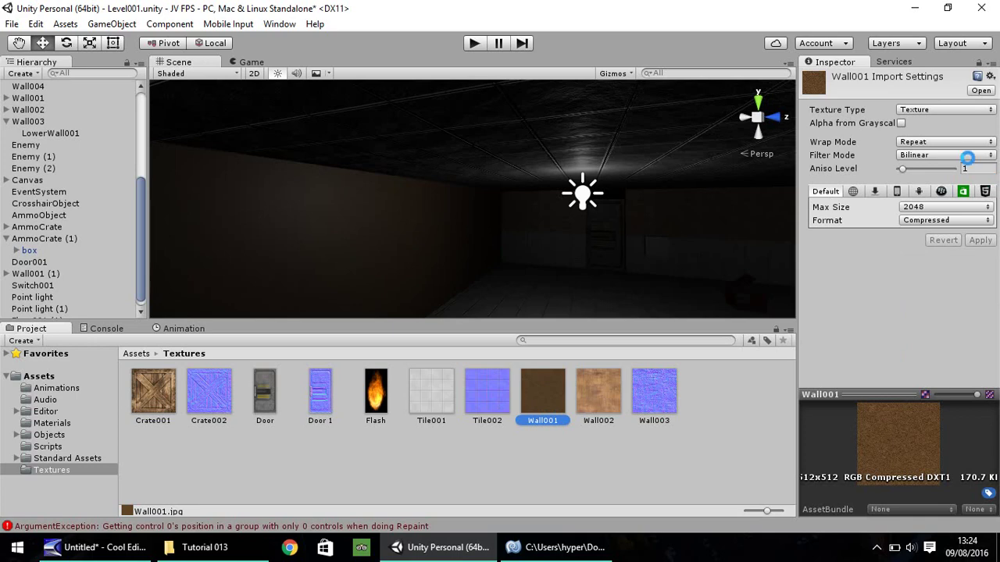
click(955, 110)
click(891, 147)
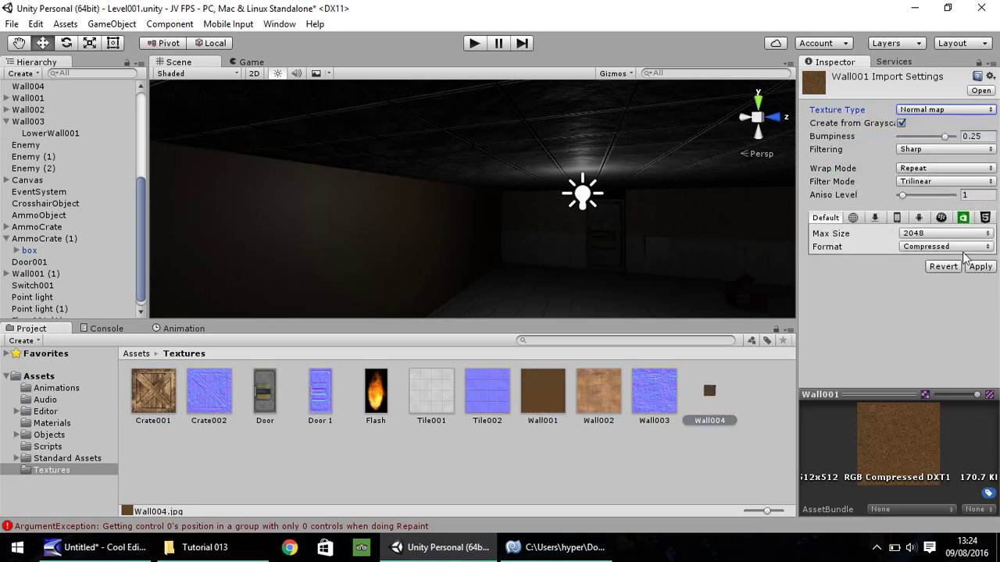
click(980, 266)
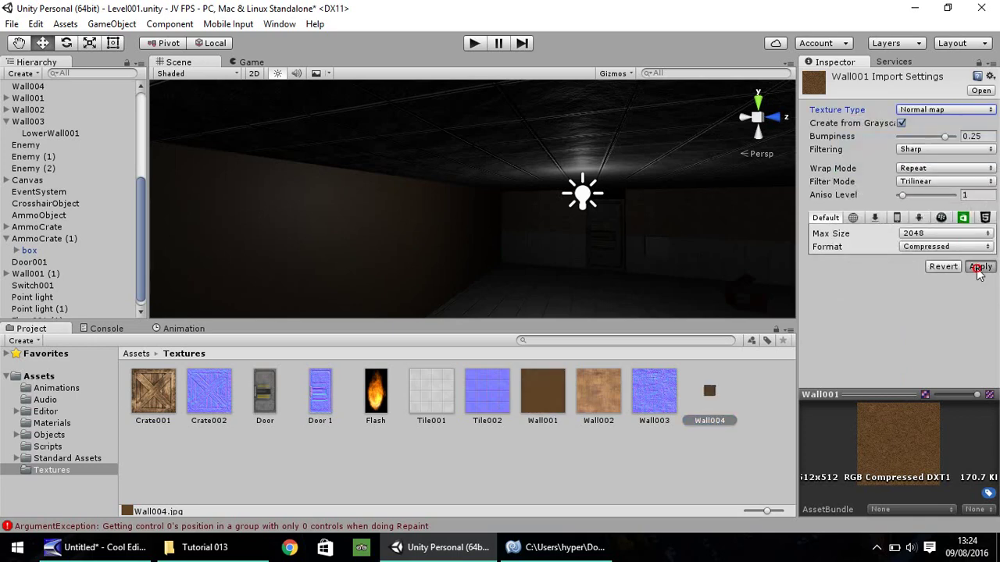
Step: Assign the Wall004 texture as normal map of the Wall2_6x3 material and set its Metallic to 0.53 and Smoothness to 0.68
click(422, 239)
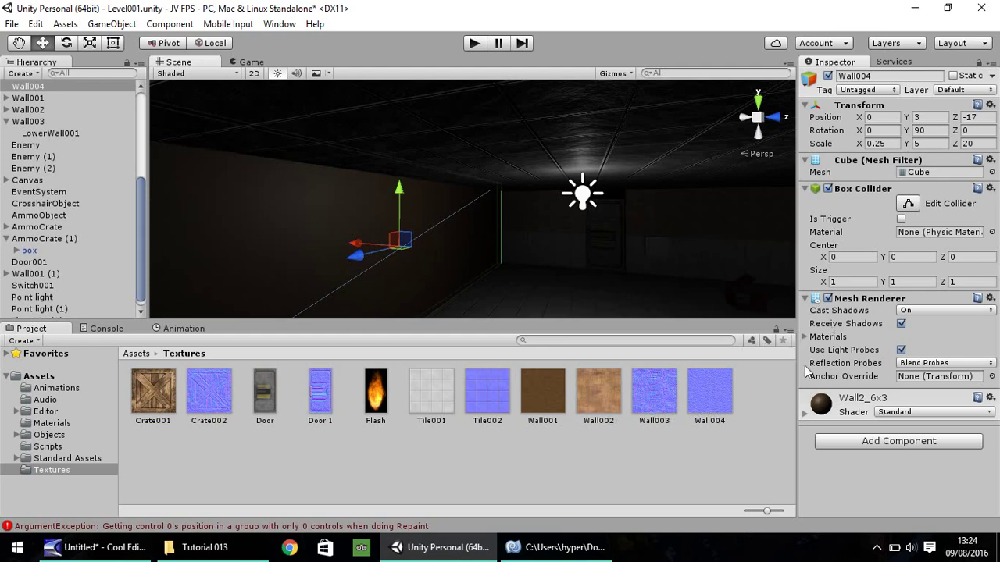
click(805, 412)
scroll(806, 422, down, 5)
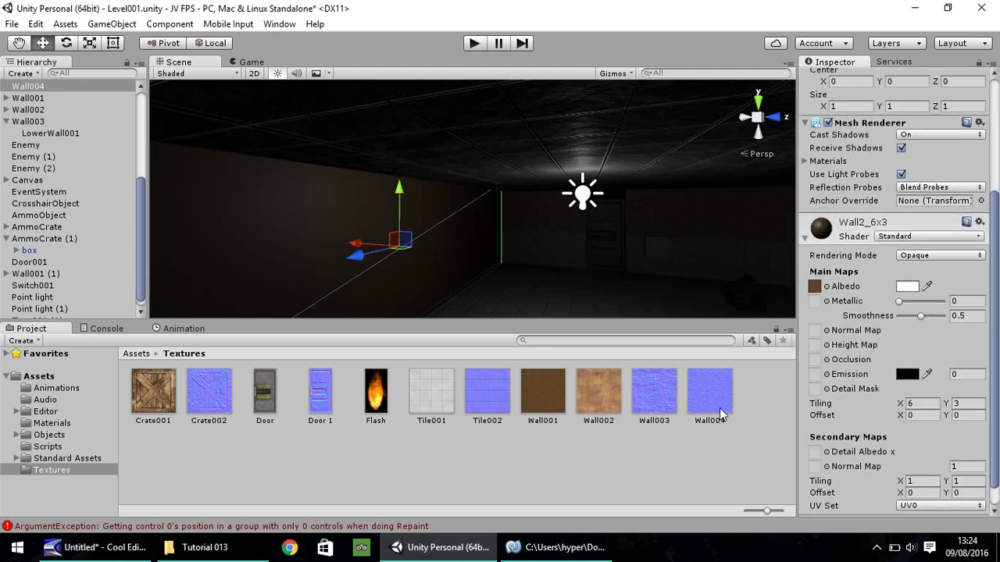
drag(721, 414, 821, 334)
drag(900, 302, 934, 323)
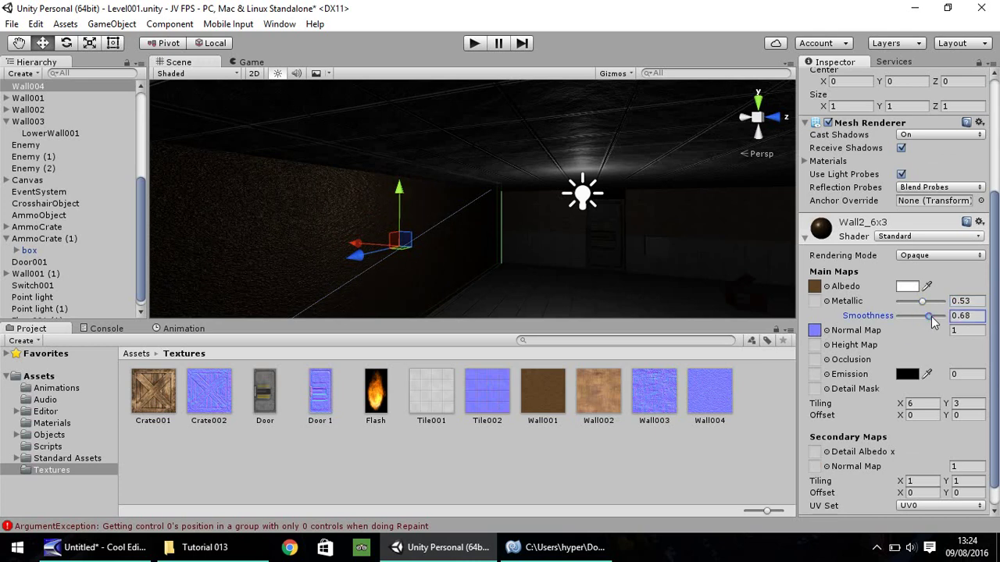
Step: Set the Wall_10x5 material's Metallic to 0.82 and Smoothness to 0.65
click(550, 226)
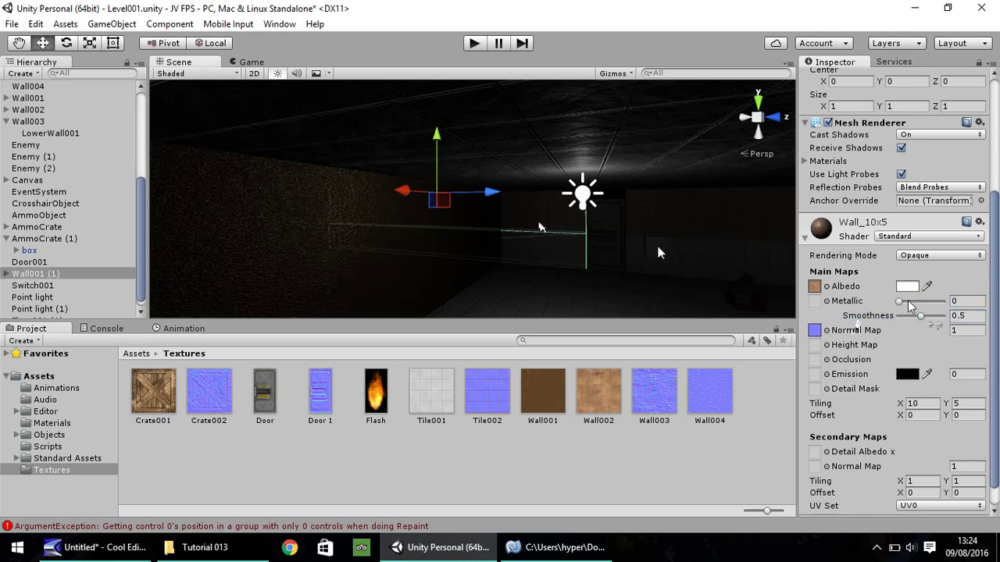
drag(910, 305, 927, 318)
Step: Raise Metallic and Smoothness on the LowerWall_10x10 material, and set the Floor001 material to Metallic 0.52 and Smoothness 0.73
right_drag(647, 293, 607, 132)
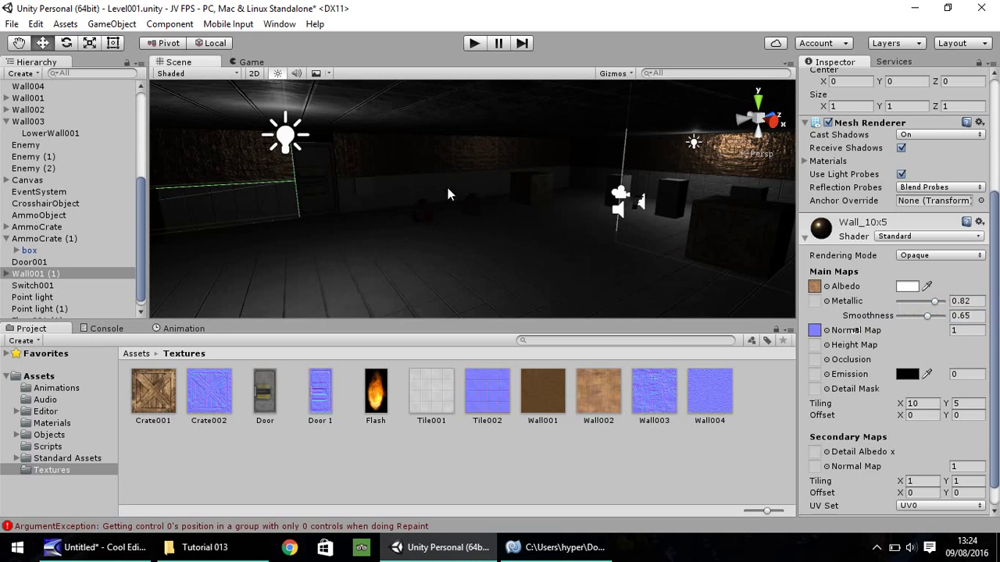
click(493, 191)
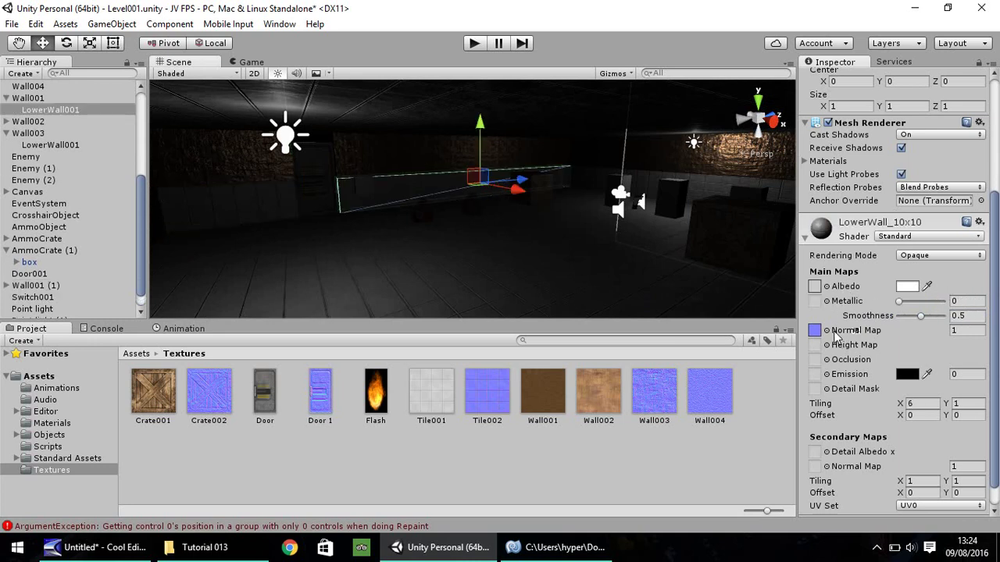
drag(899, 302, 935, 318)
click(518, 274)
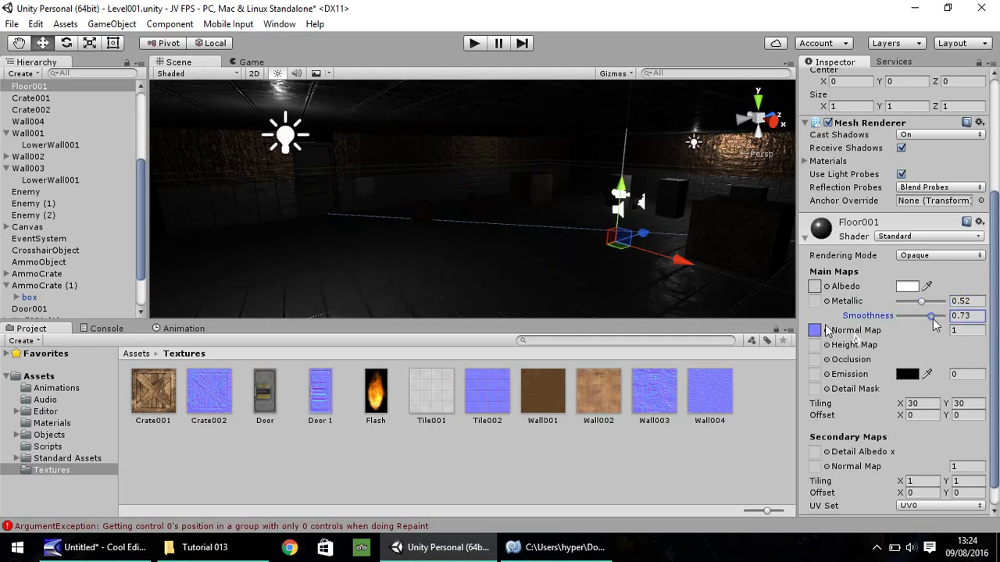
Step: Play-test the darkened level, walking through the room and firing the pistol to check the muzzle flash and surfaces, and stop the game
click(473, 45)
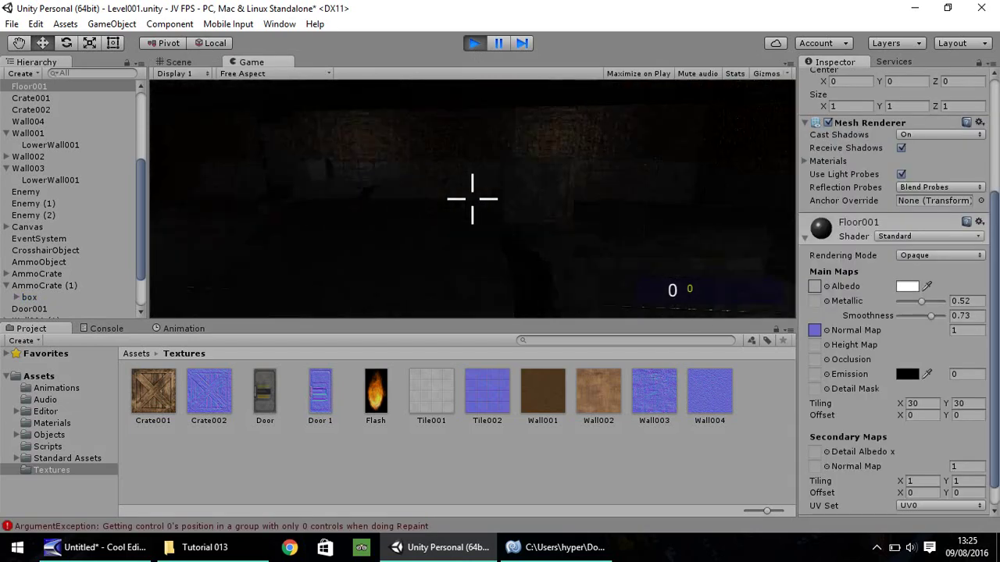
key(w)
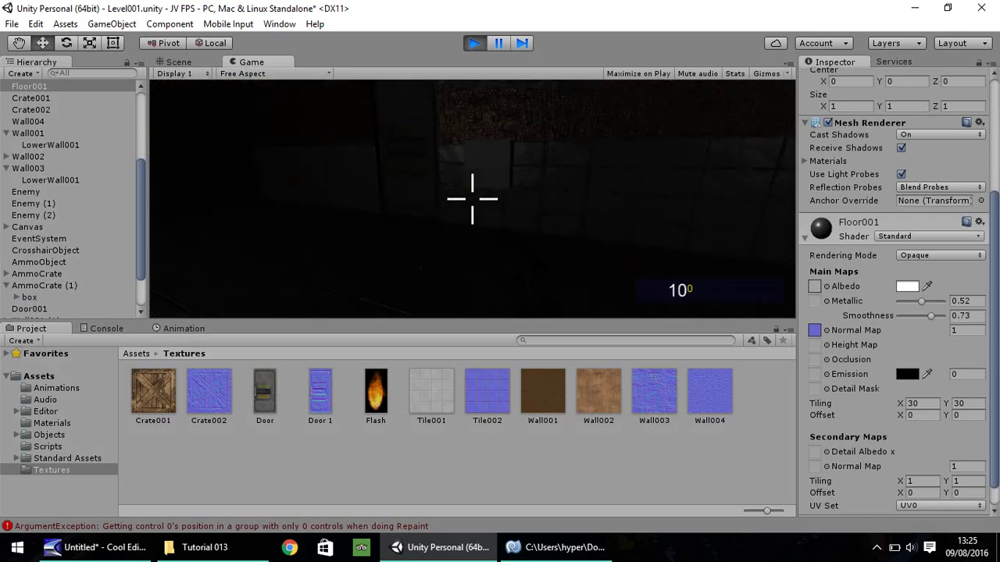
key(w)
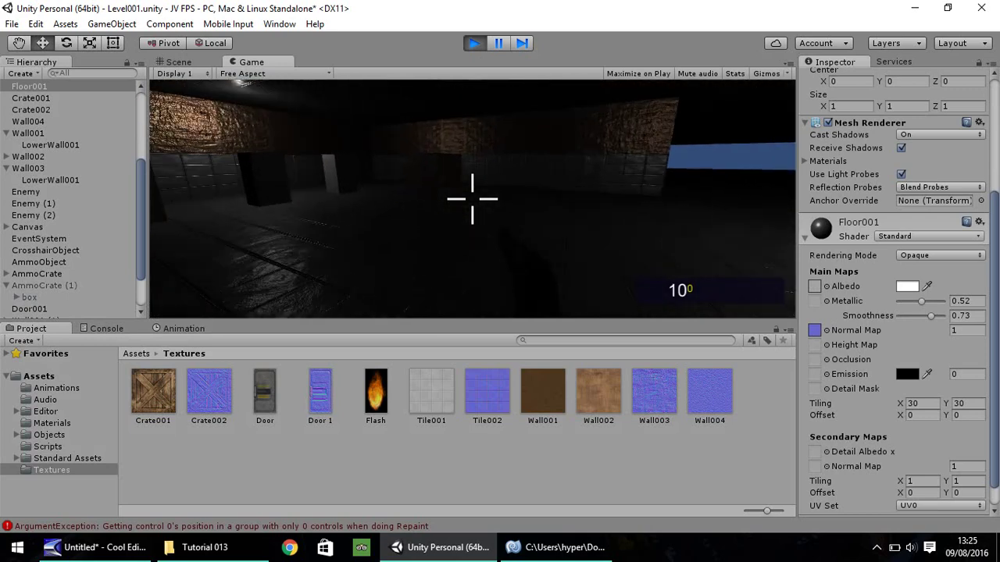
click(472, 199)
click(471, 198)
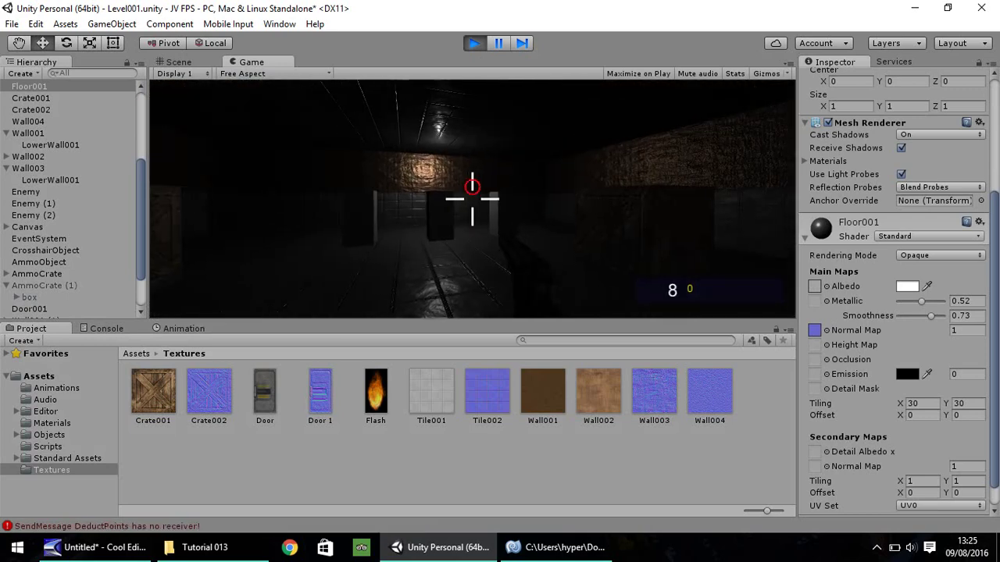
click(472, 199)
click(472, 198)
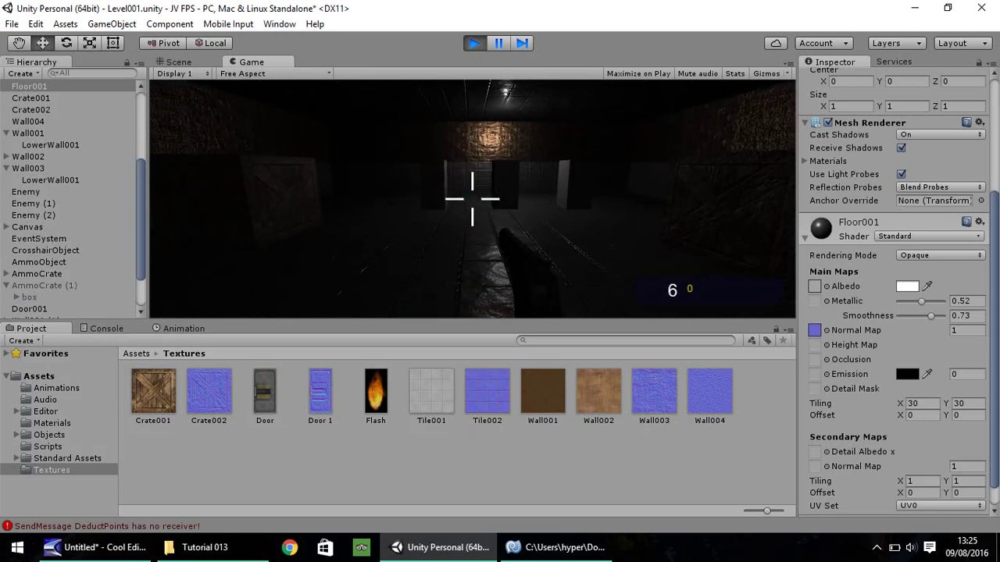
click(472, 199)
key(ctrl+p)
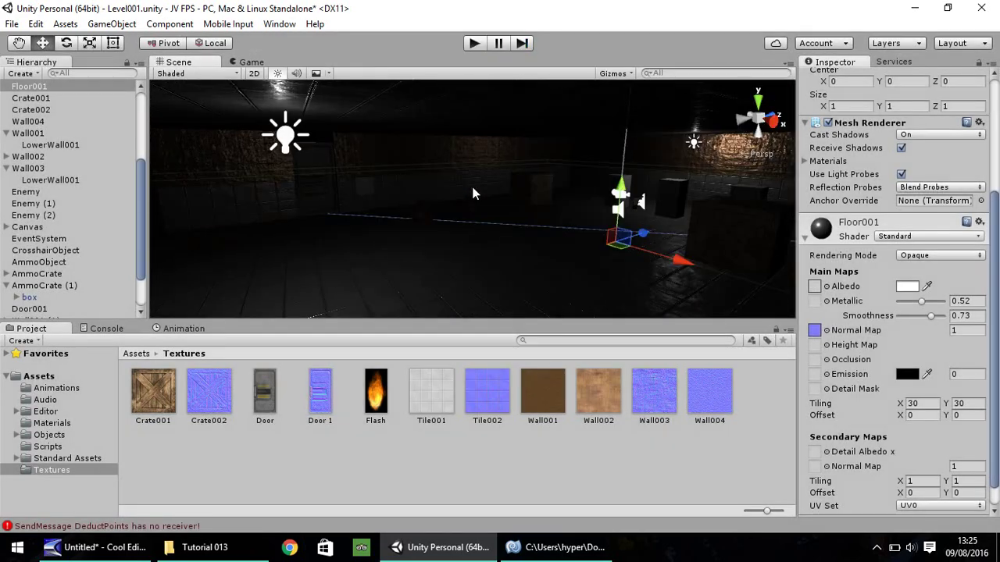